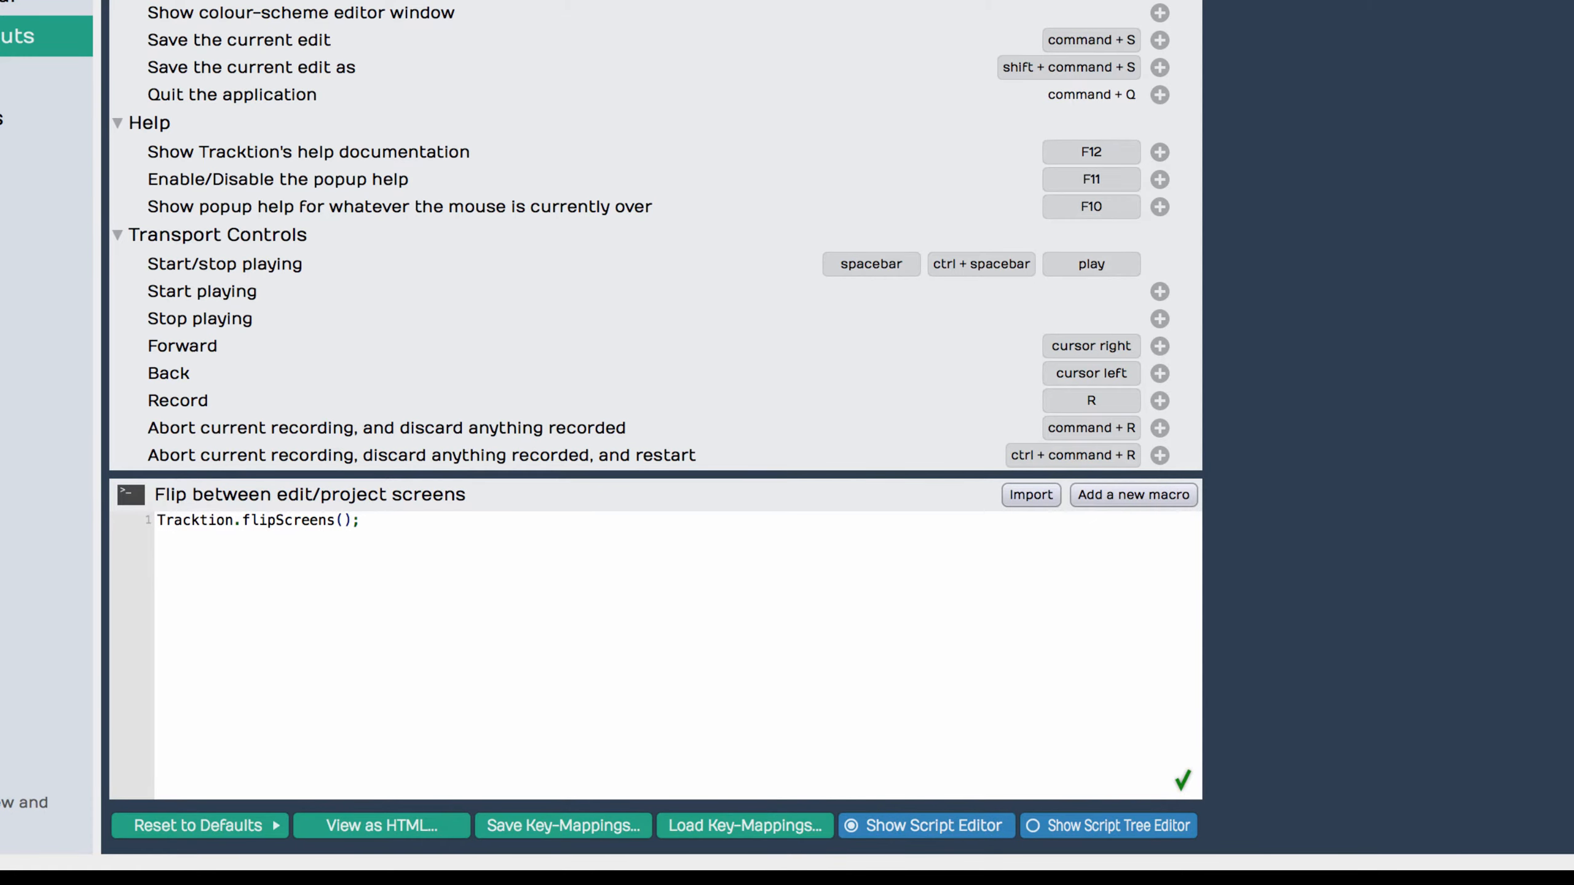
# Step: Review the scripts behind the General commands, from going to the project screen through quitting the application
pyautogui.press('Down')
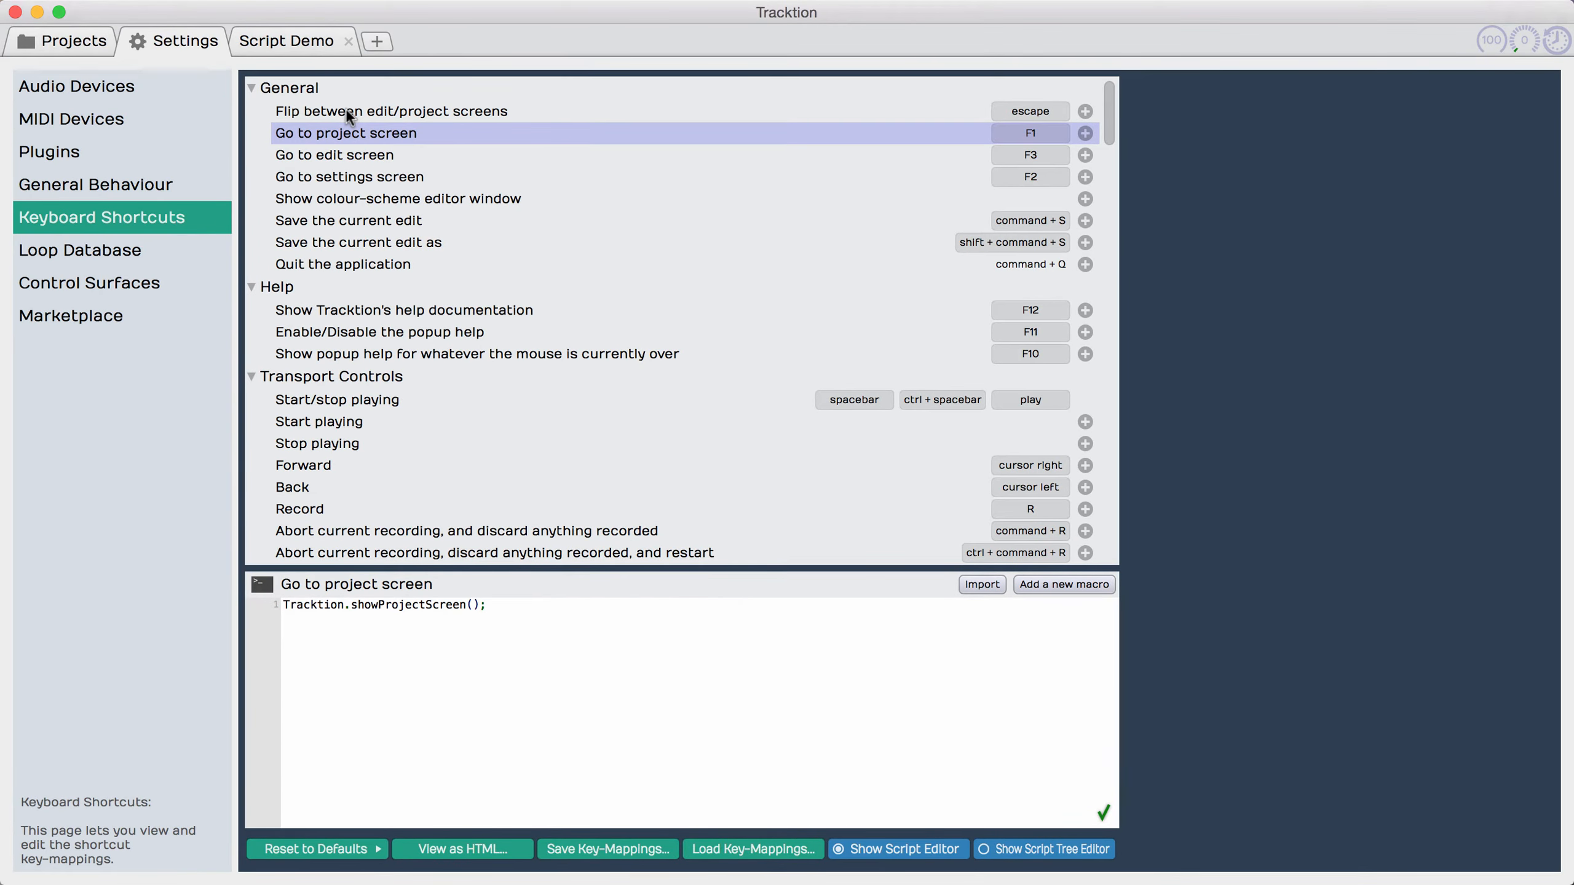
pyautogui.press('Down')
pyautogui.press('Down')
pyautogui.press('Down')
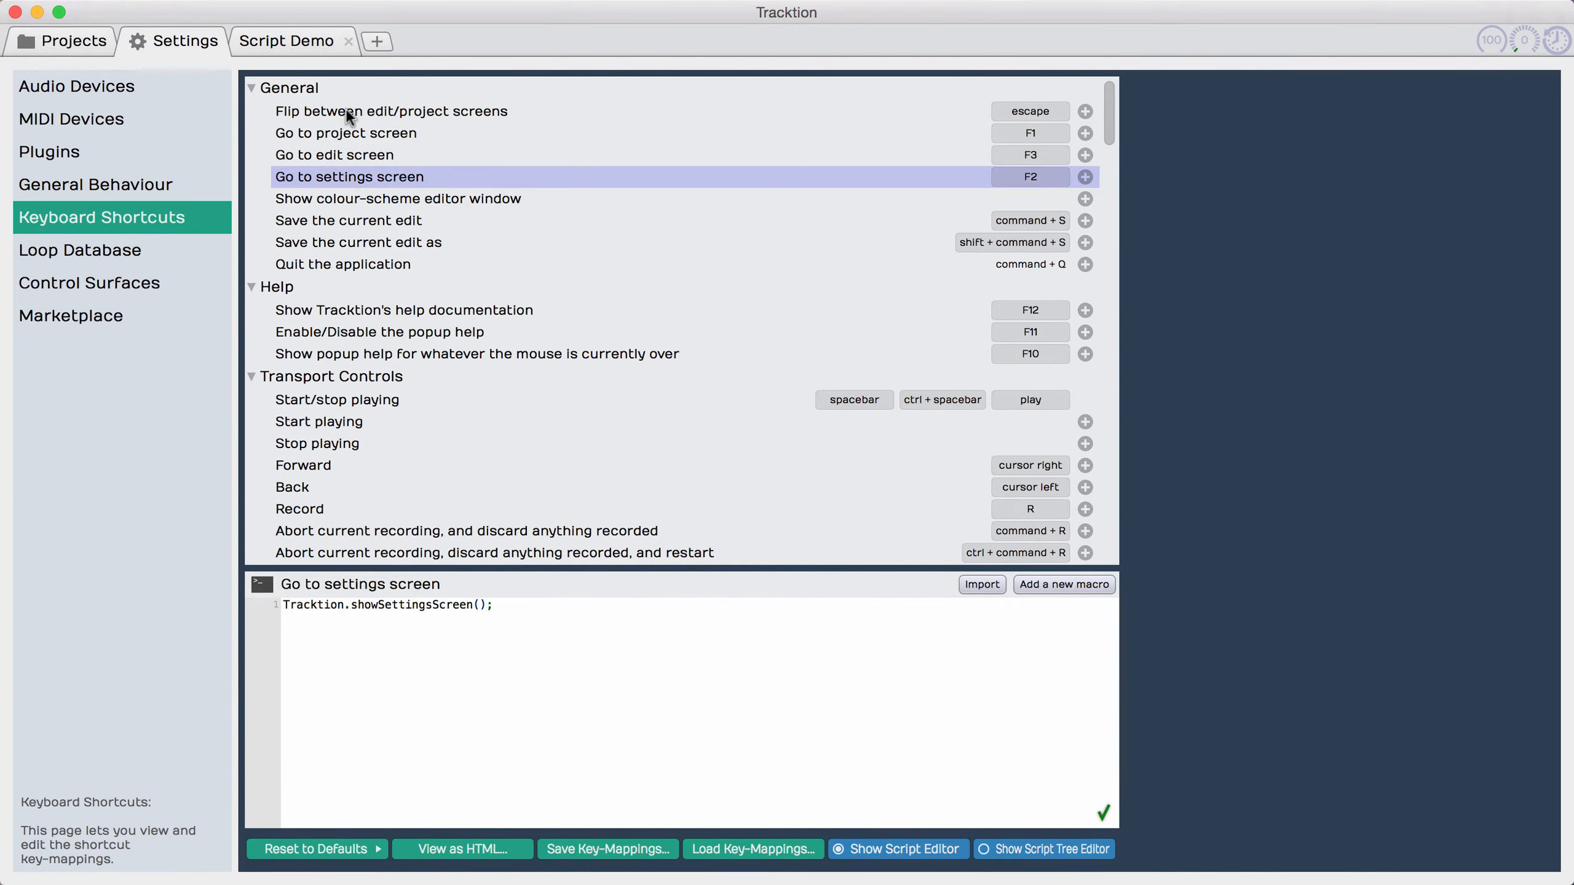
pyautogui.press('Down')
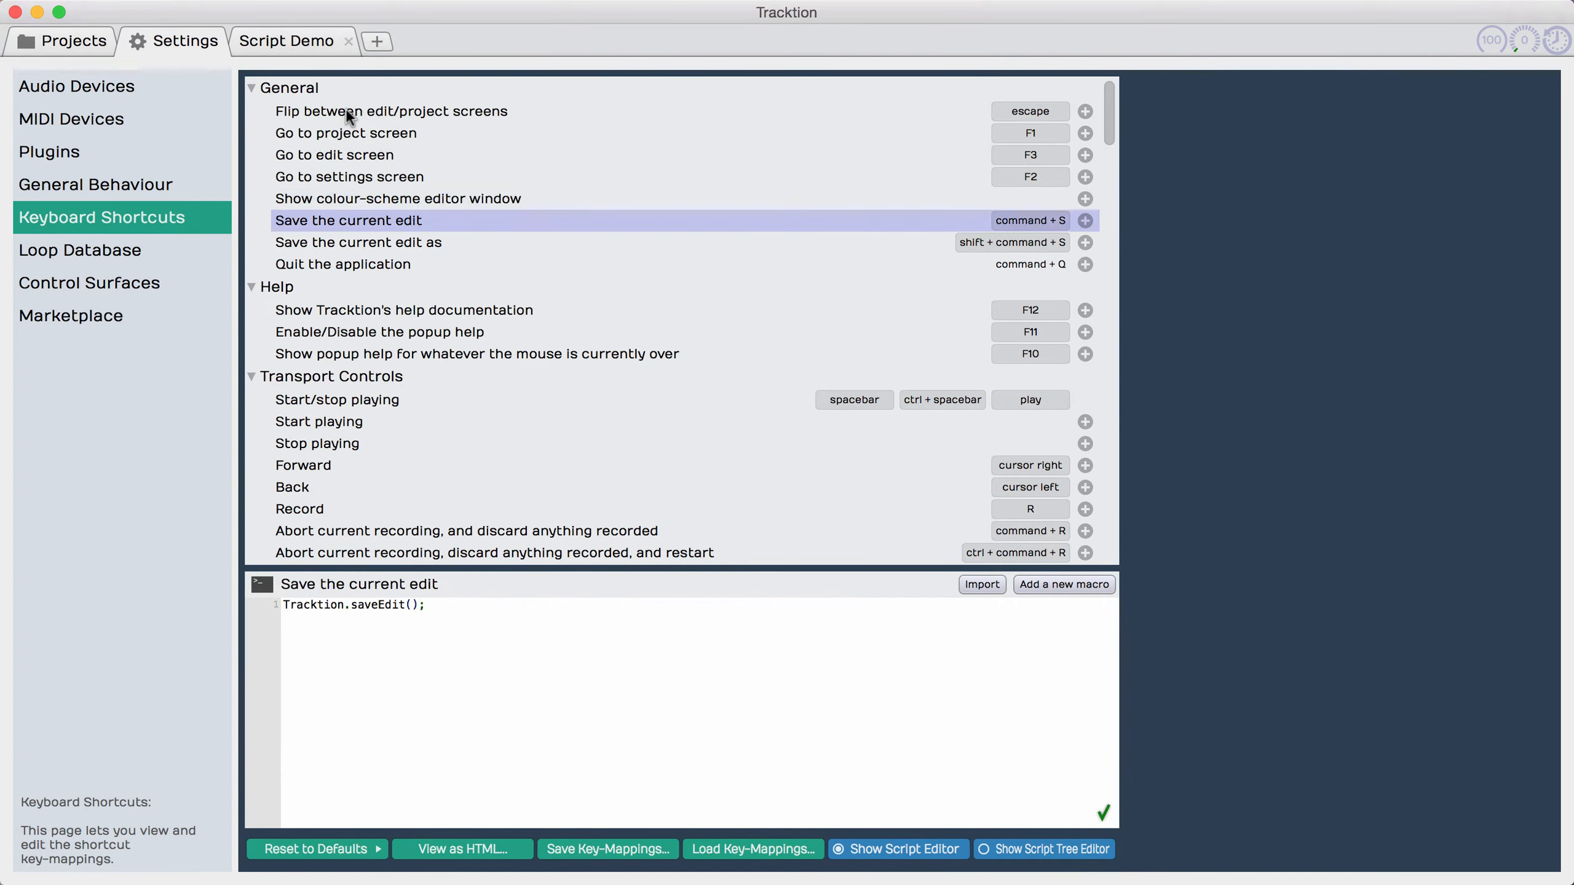
pyautogui.press('Down')
pyautogui.press('Down')
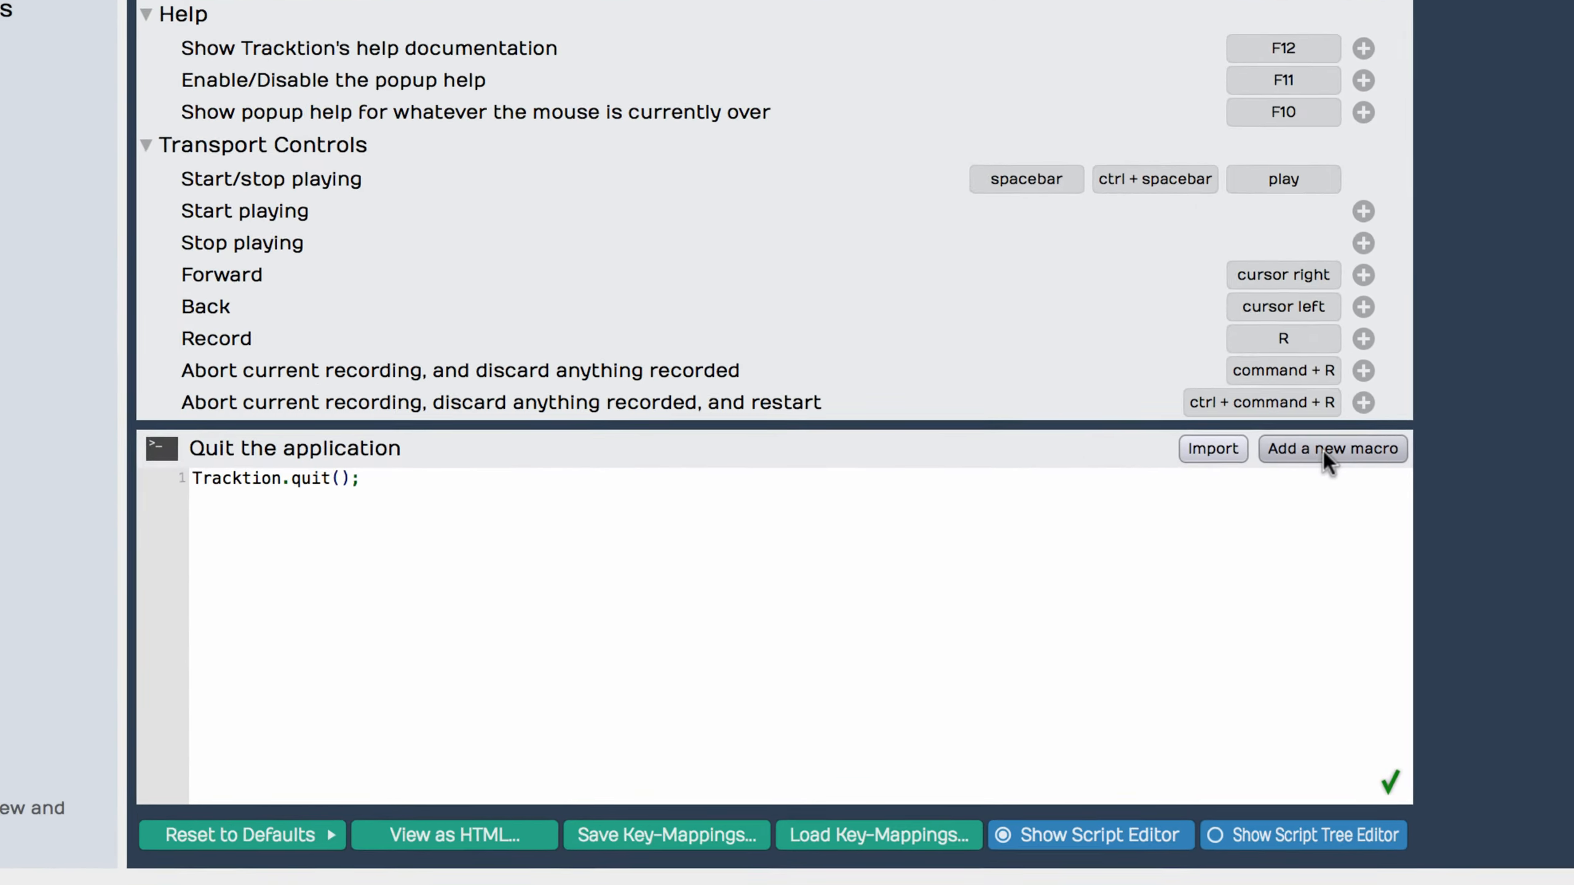
# Step: Add a new macro and name it "Show Script Menu"
pyautogui.click(1057, 586)
pyautogui.write('Sh')
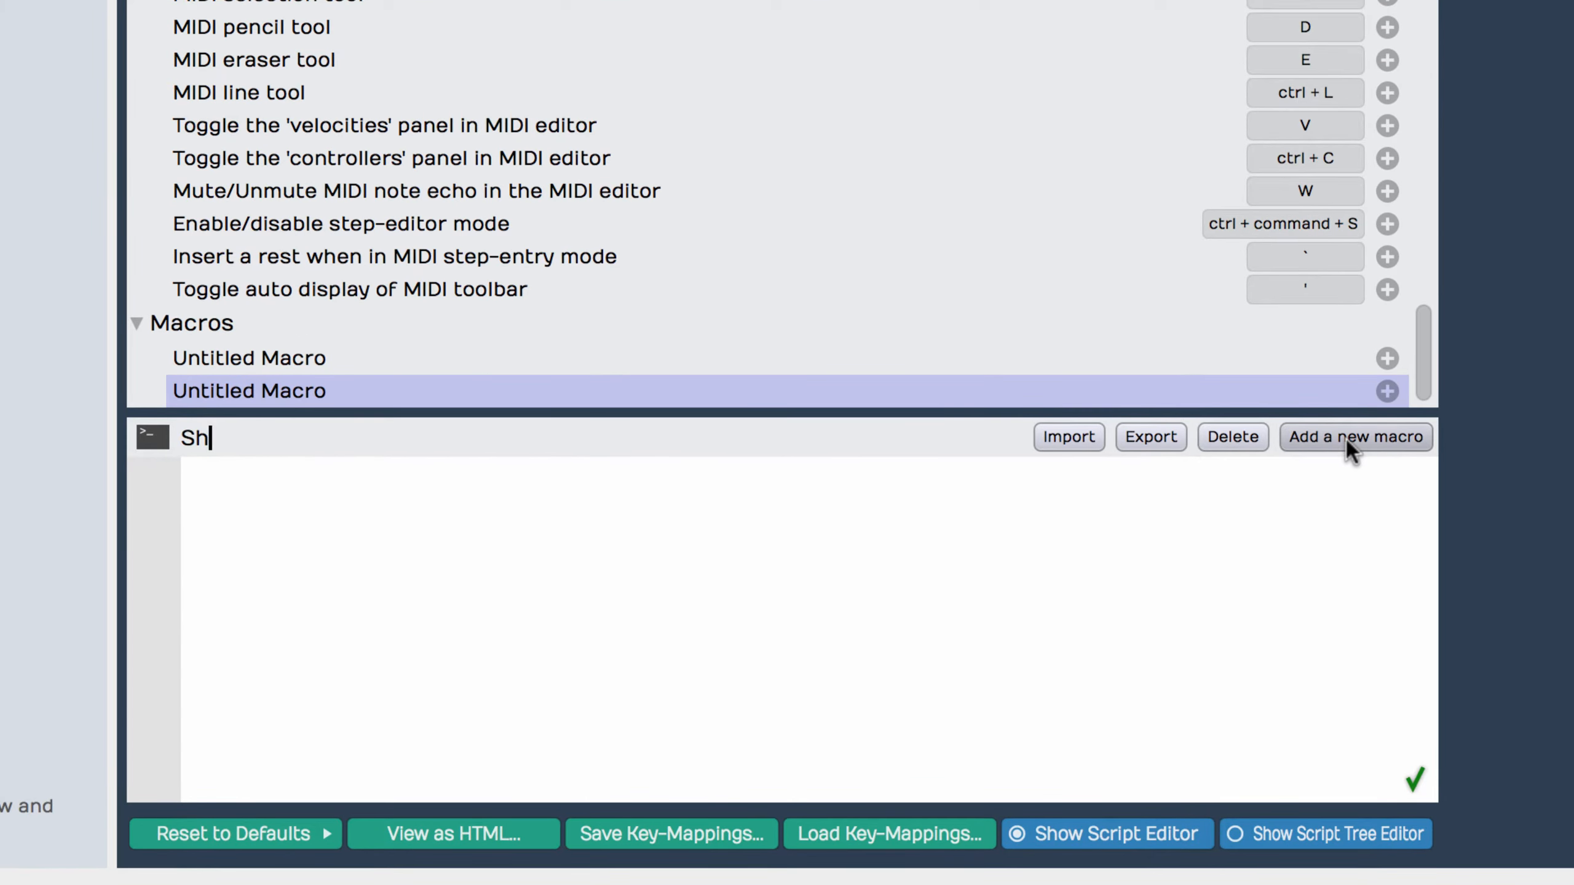
pyautogui.write('ow Script Menu')
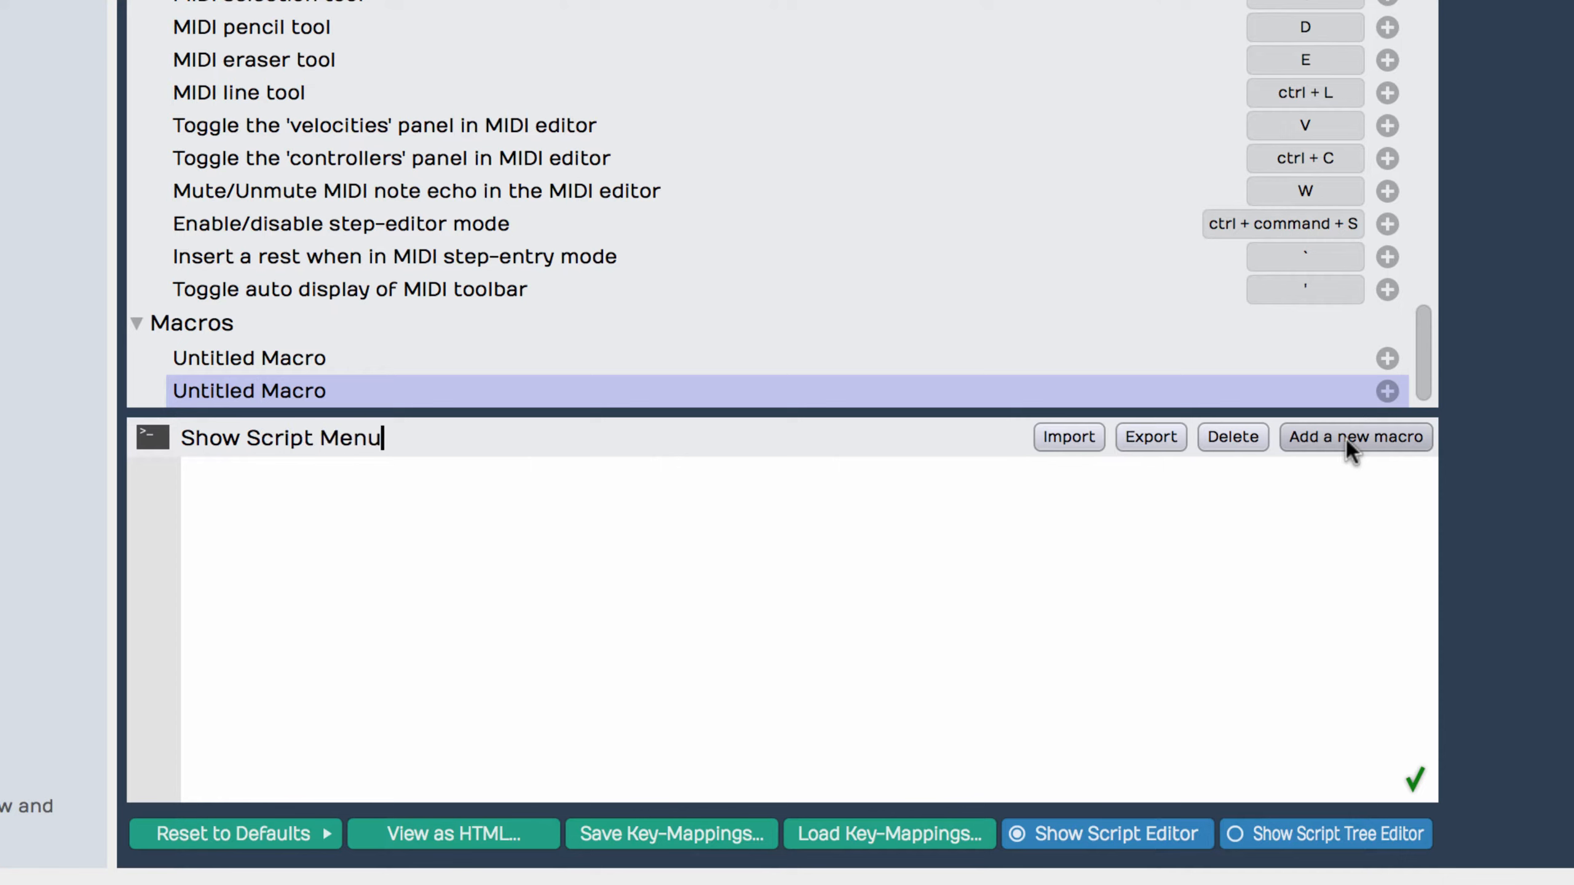
pyautogui.press('Return')
# Step: Insert the advanced action Show script menu into the Show Script Menu macro's script
pyautogui.click(661, 521)
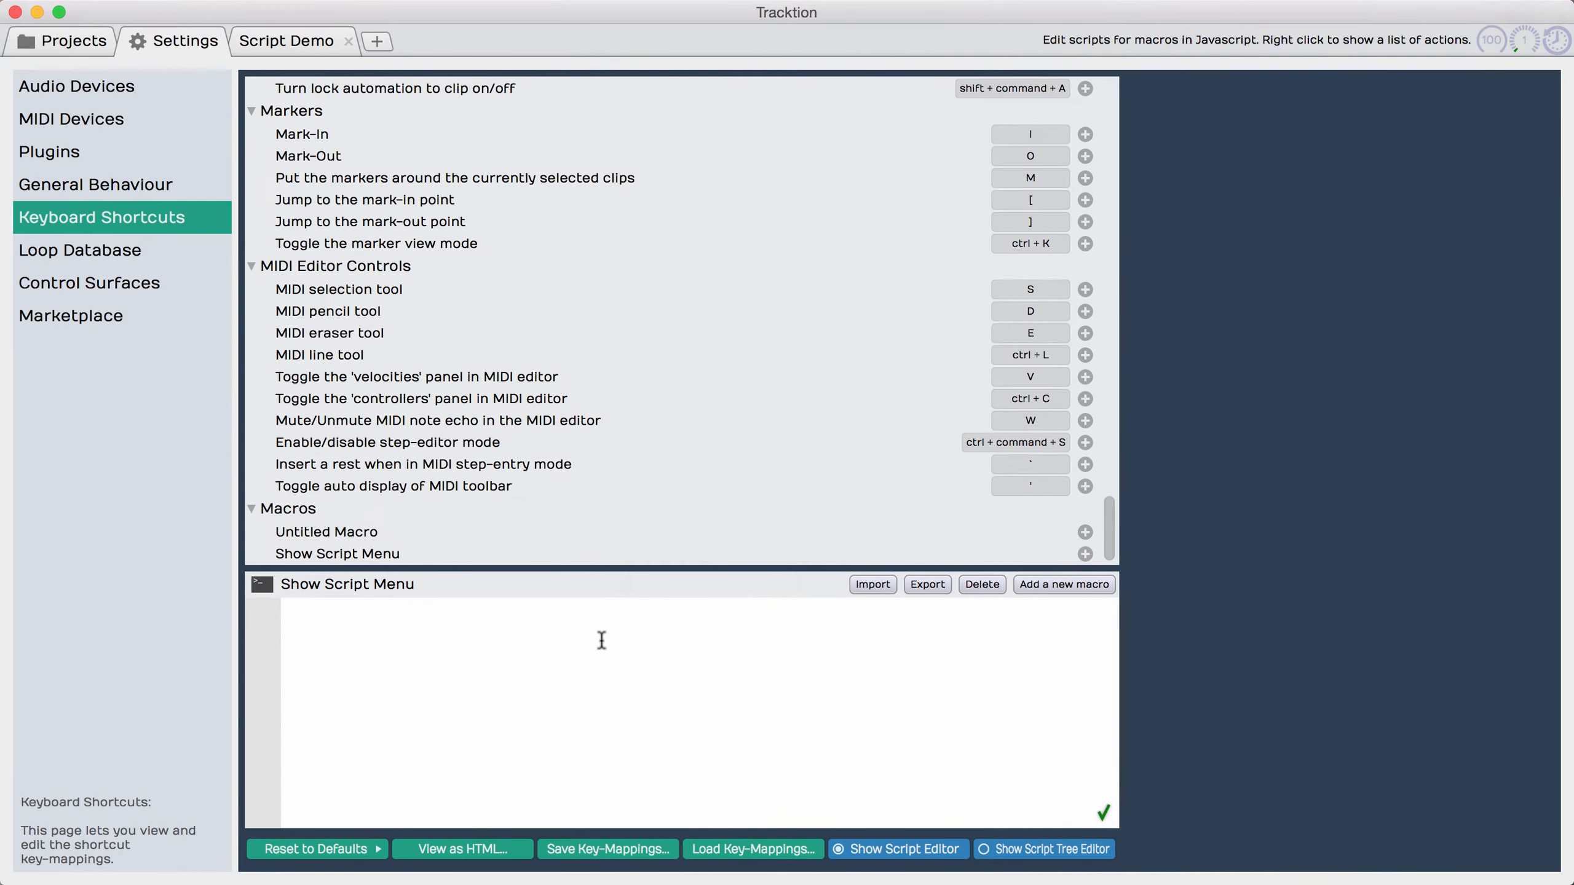
pyautogui.rightClick(661, 521)
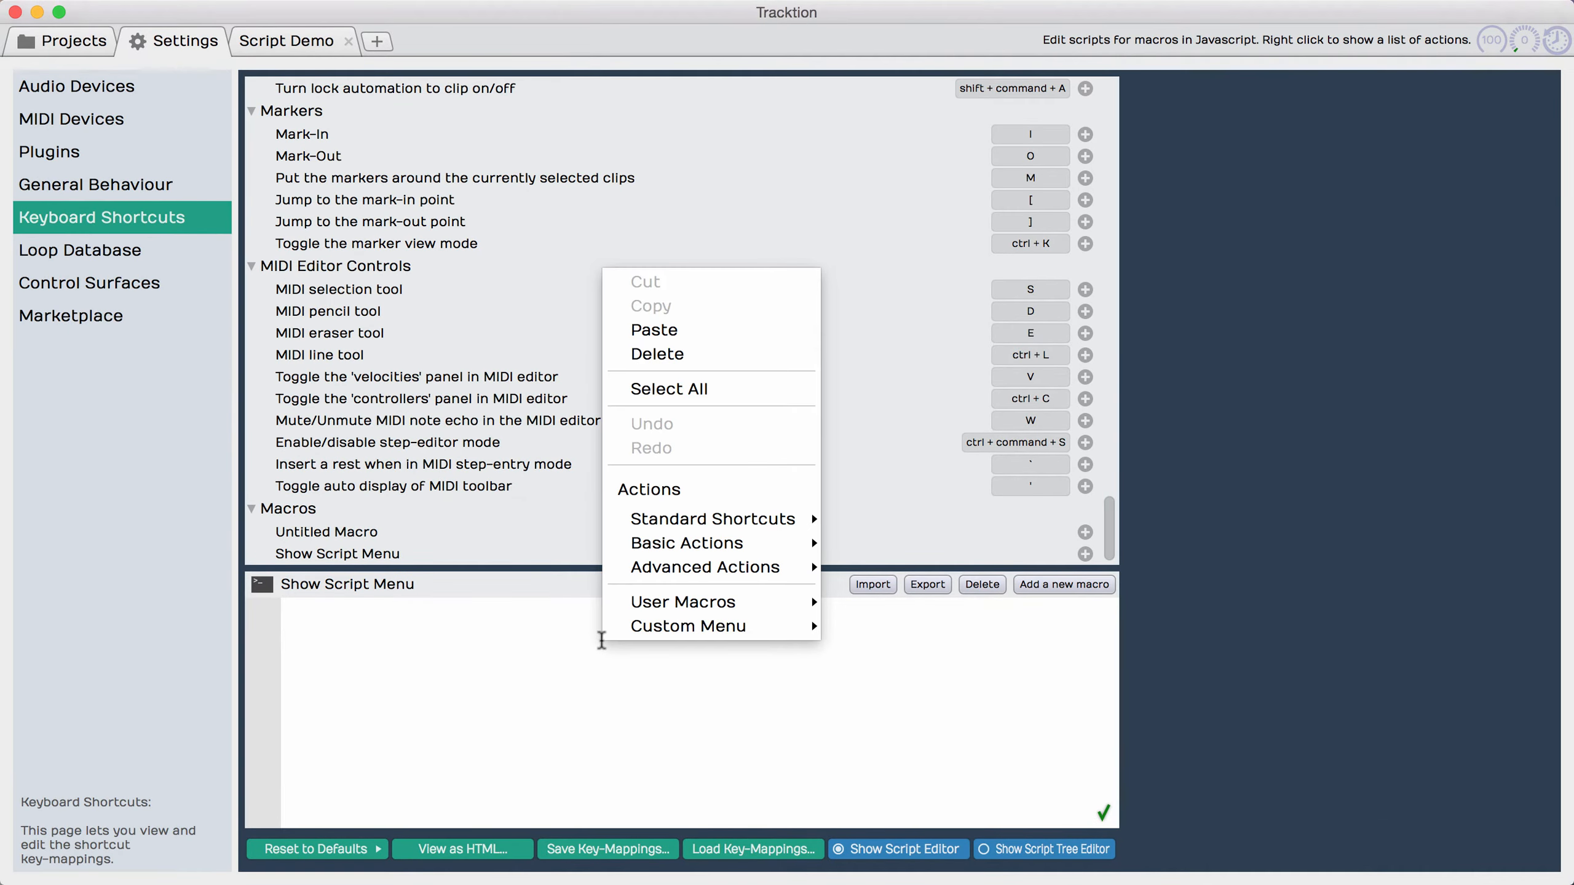
pyautogui.moveTo(681, 524)
pyautogui.moveTo(949, 372)
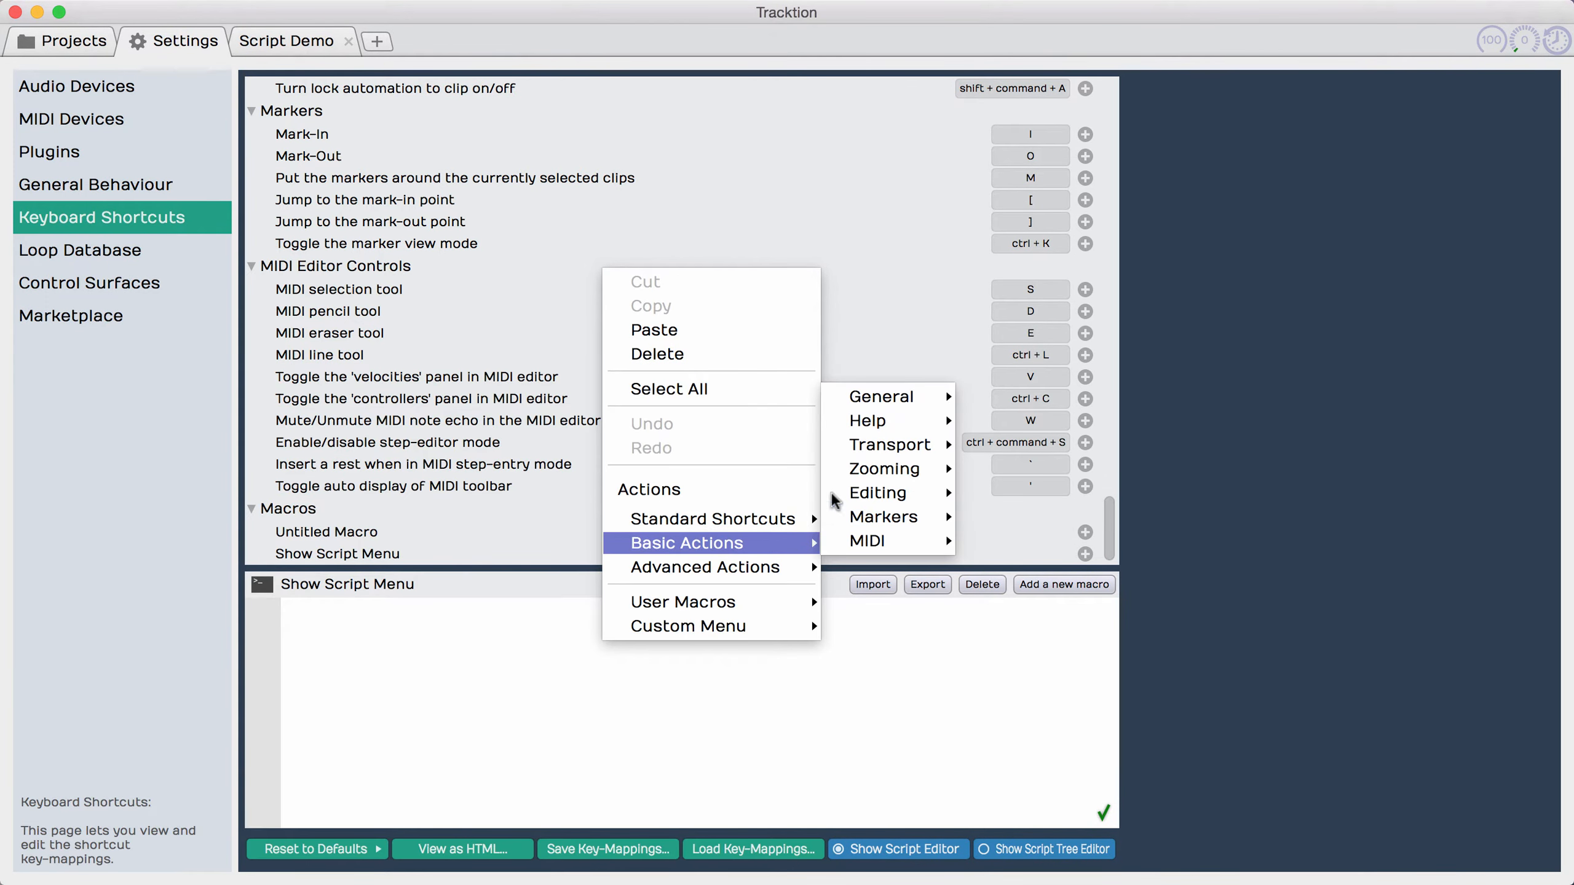
pyautogui.moveTo(869, 456)
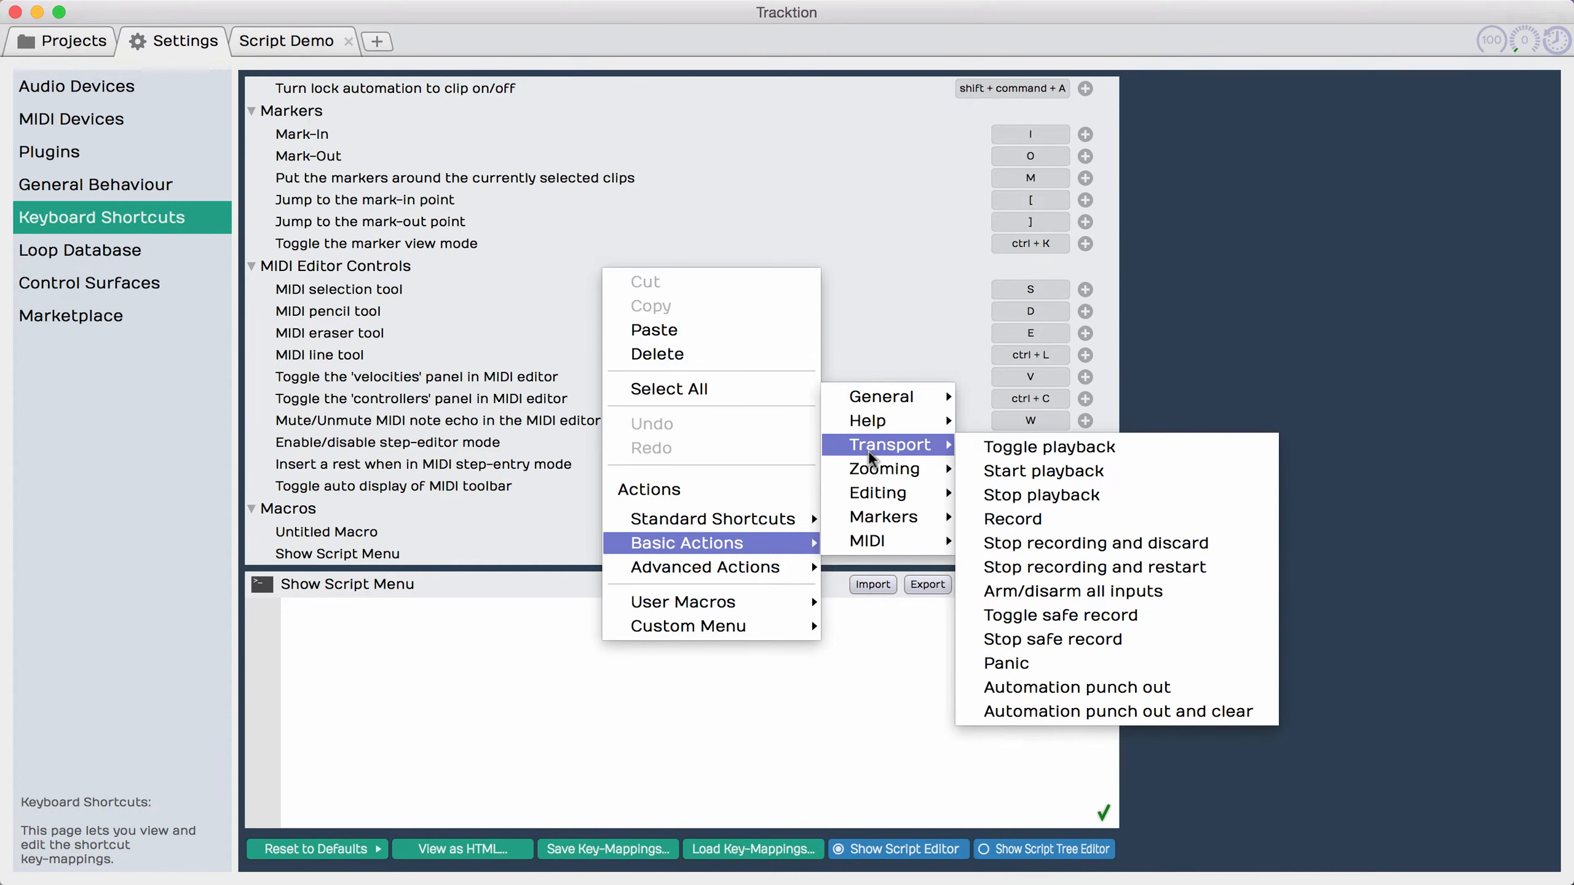
pyautogui.moveTo(687, 575)
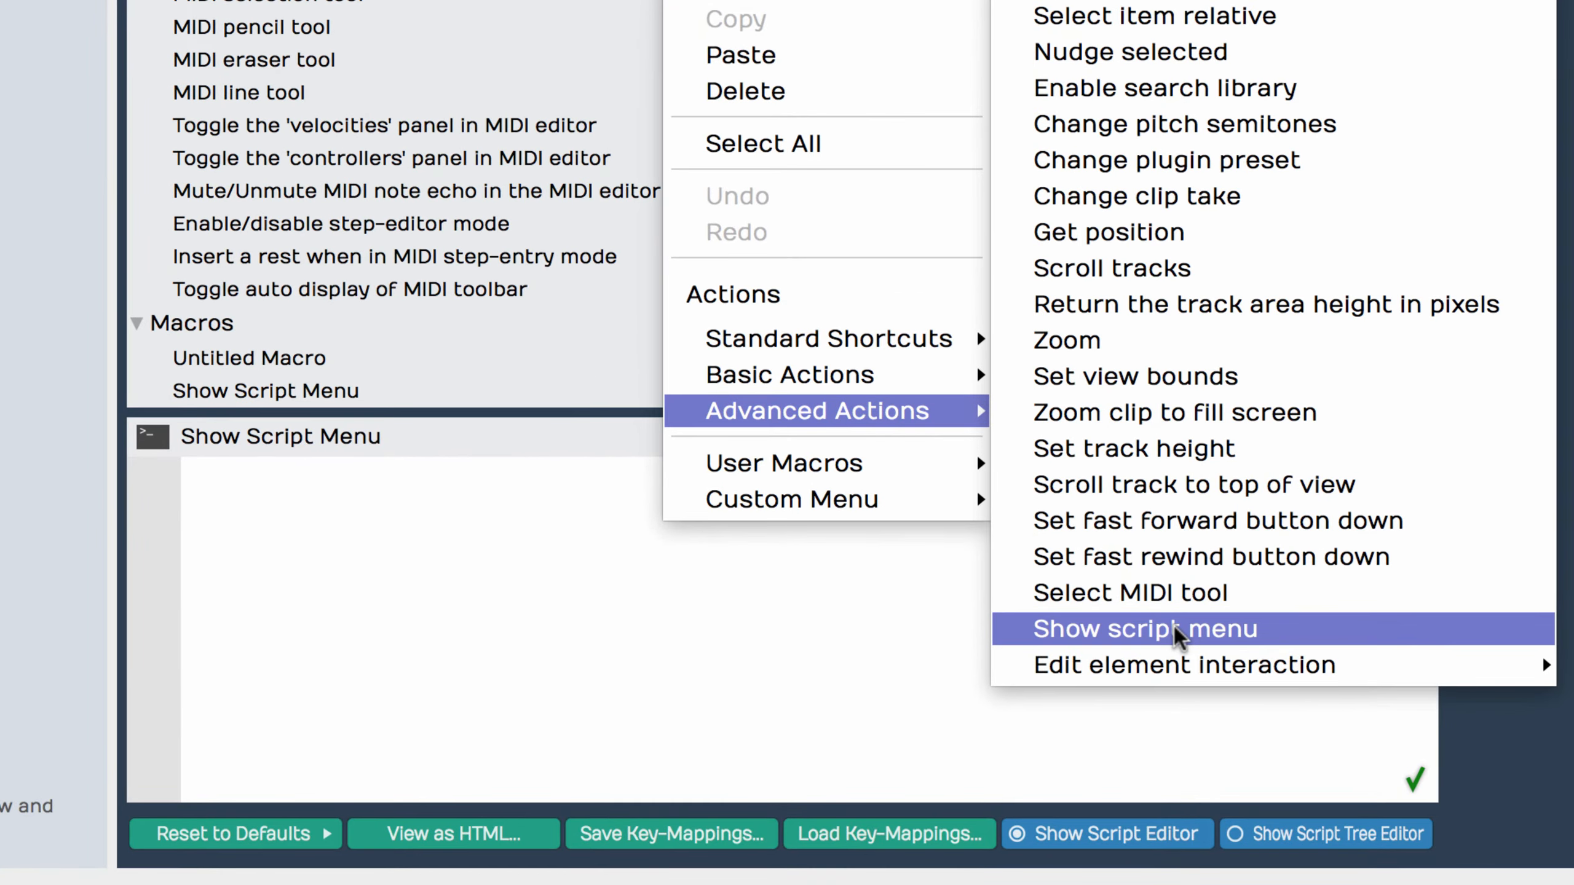
pyautogui.click(943, 712)
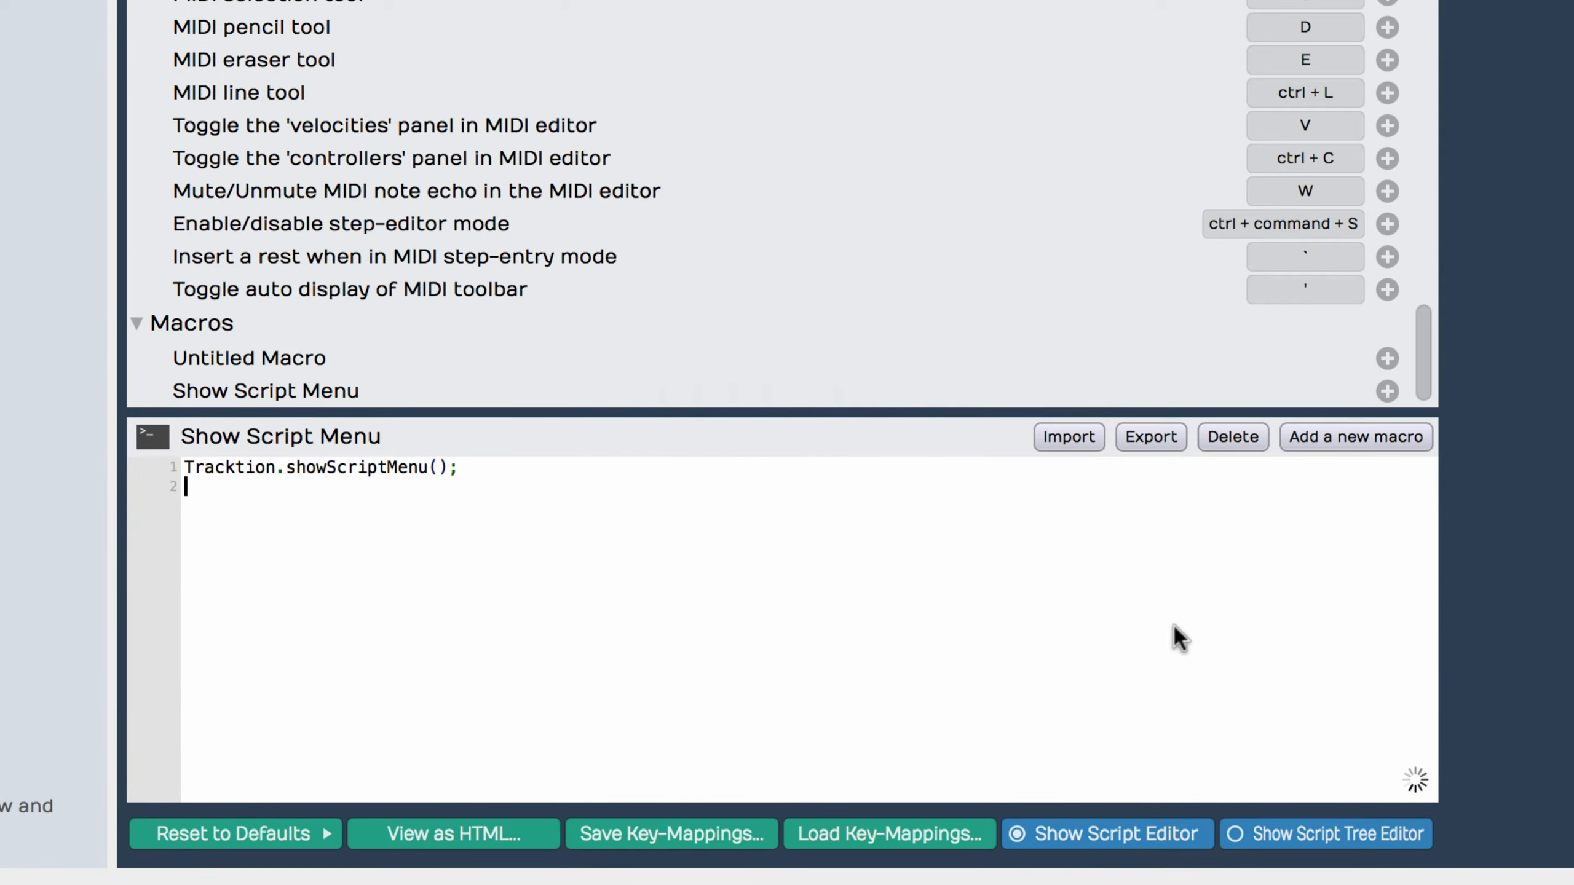
# Step: Assign the key-mapping option + R to the Show Script Menu macro
pyautogui.click(1387, 391)
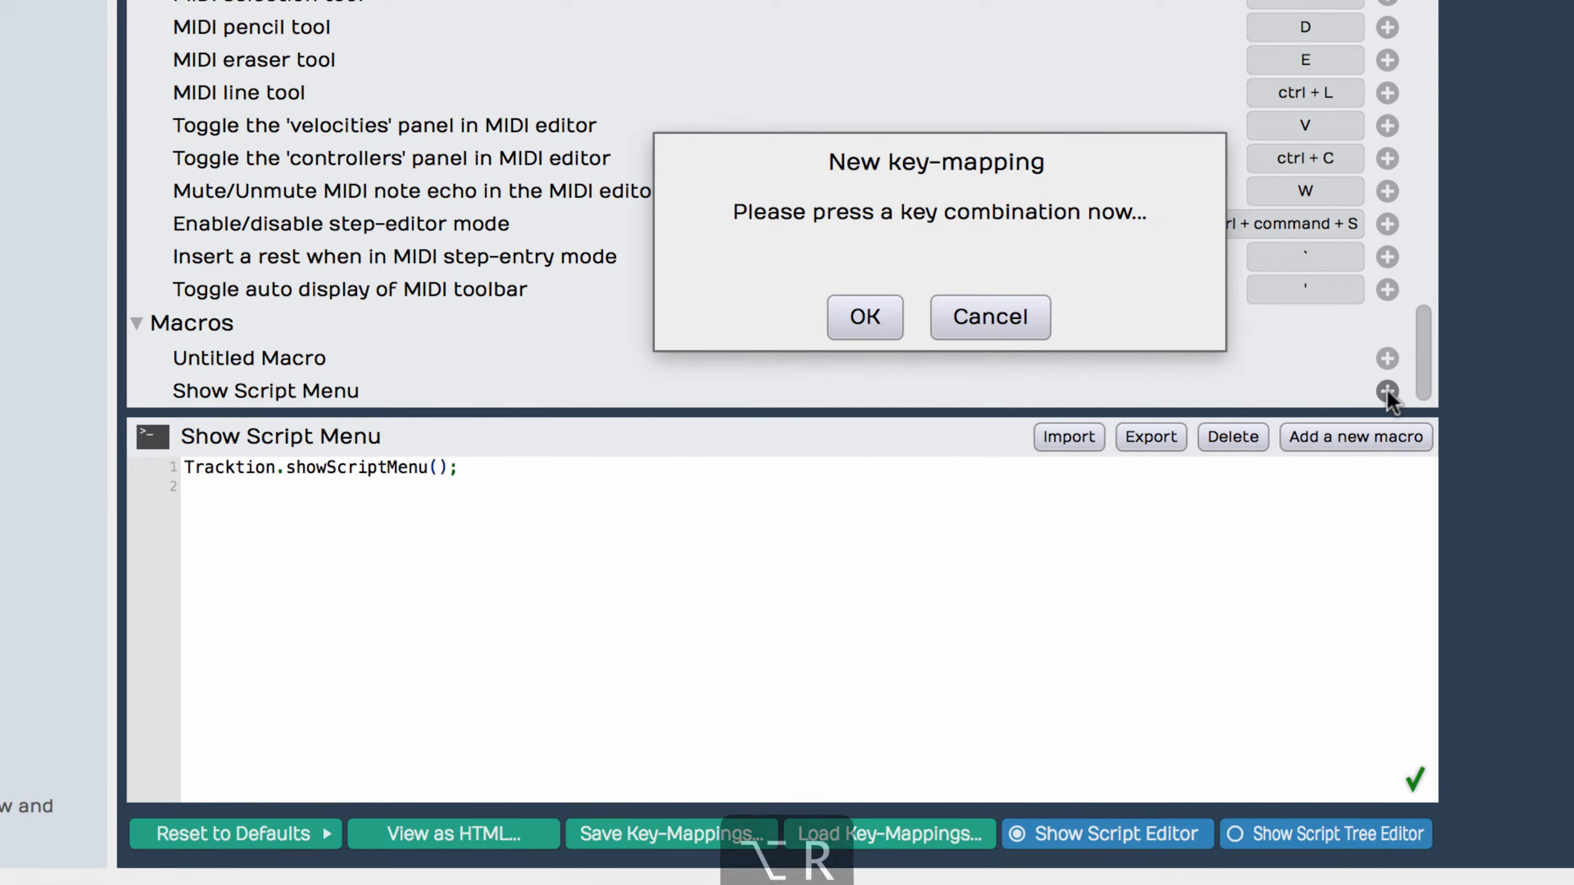
pyautogui.hotkey('alt', 'r')
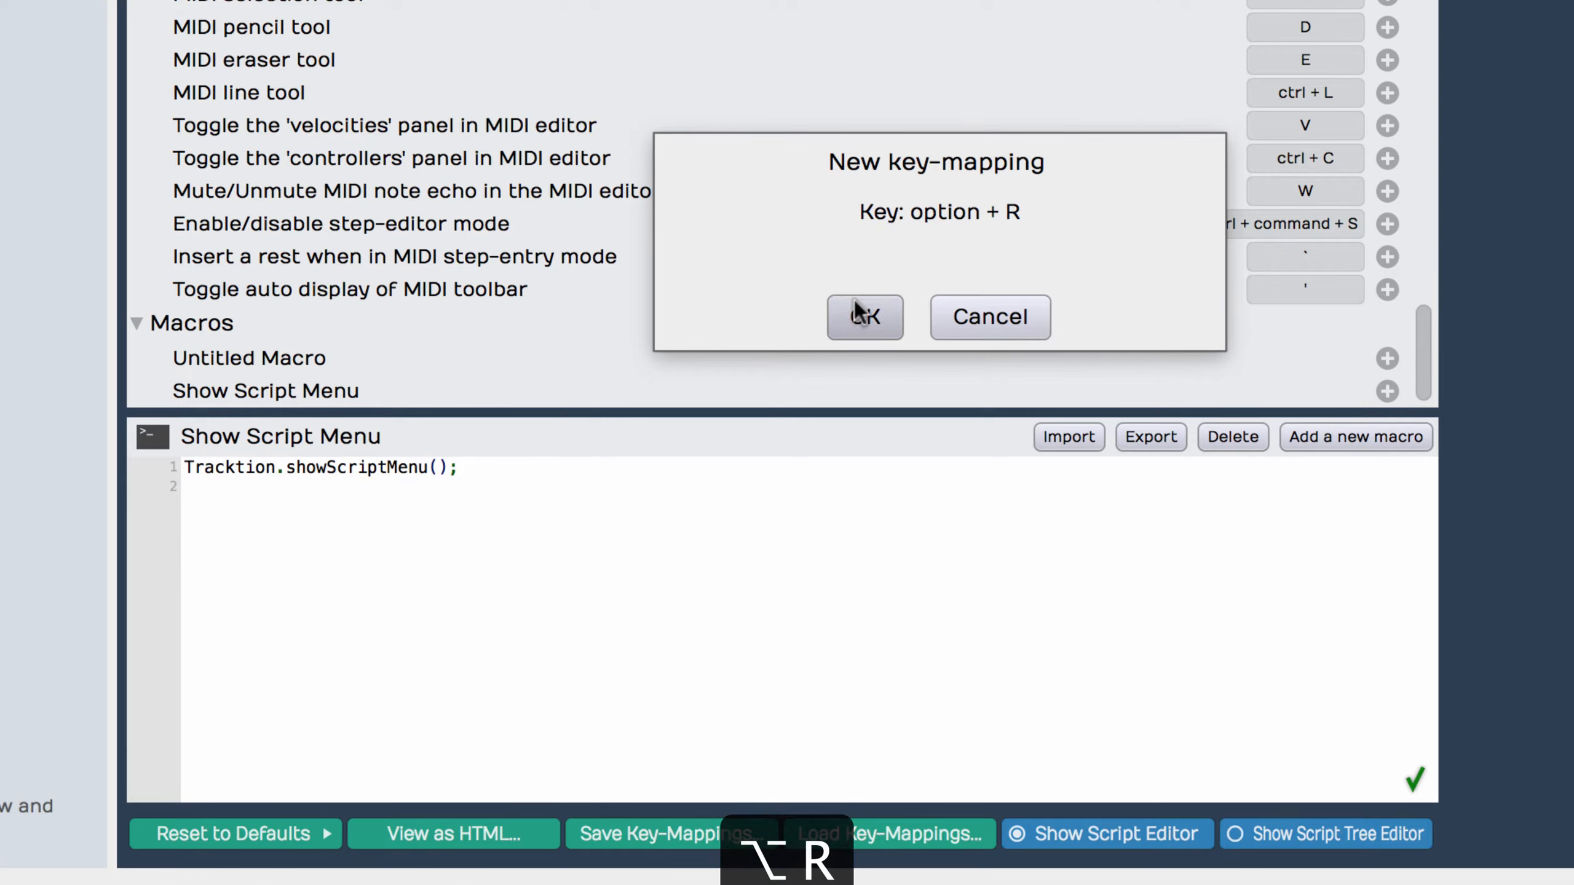
pyautogui.click(868, 319)
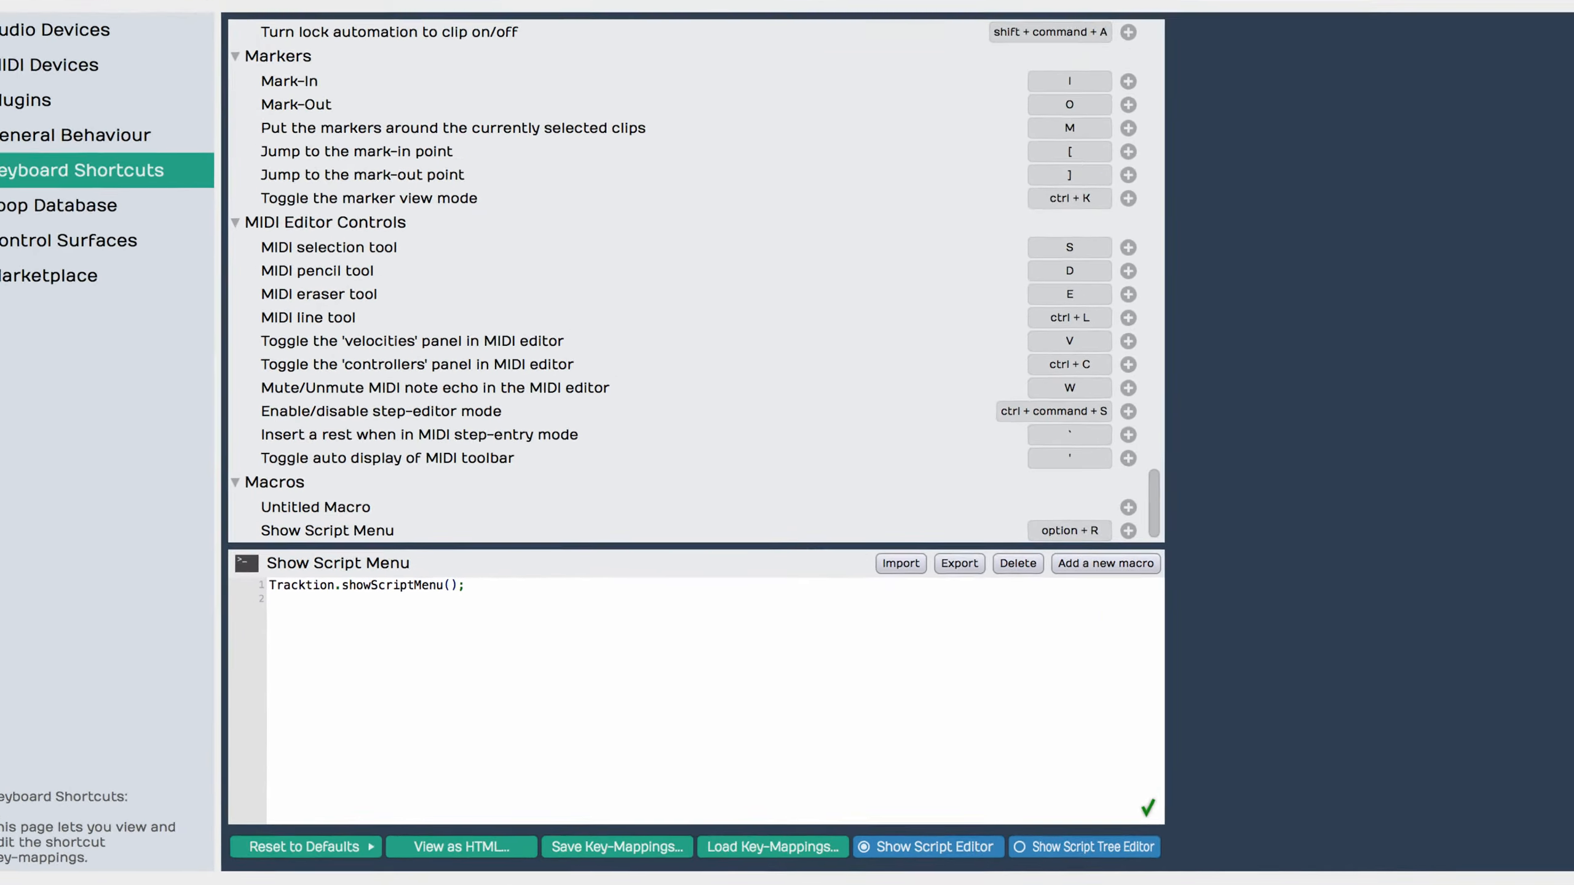
# Step: In the Script Demo edit, run the Show Script Menu macro and choose the basic transport action Arm/disarm all inputs
pyautogui.click(287, 41)
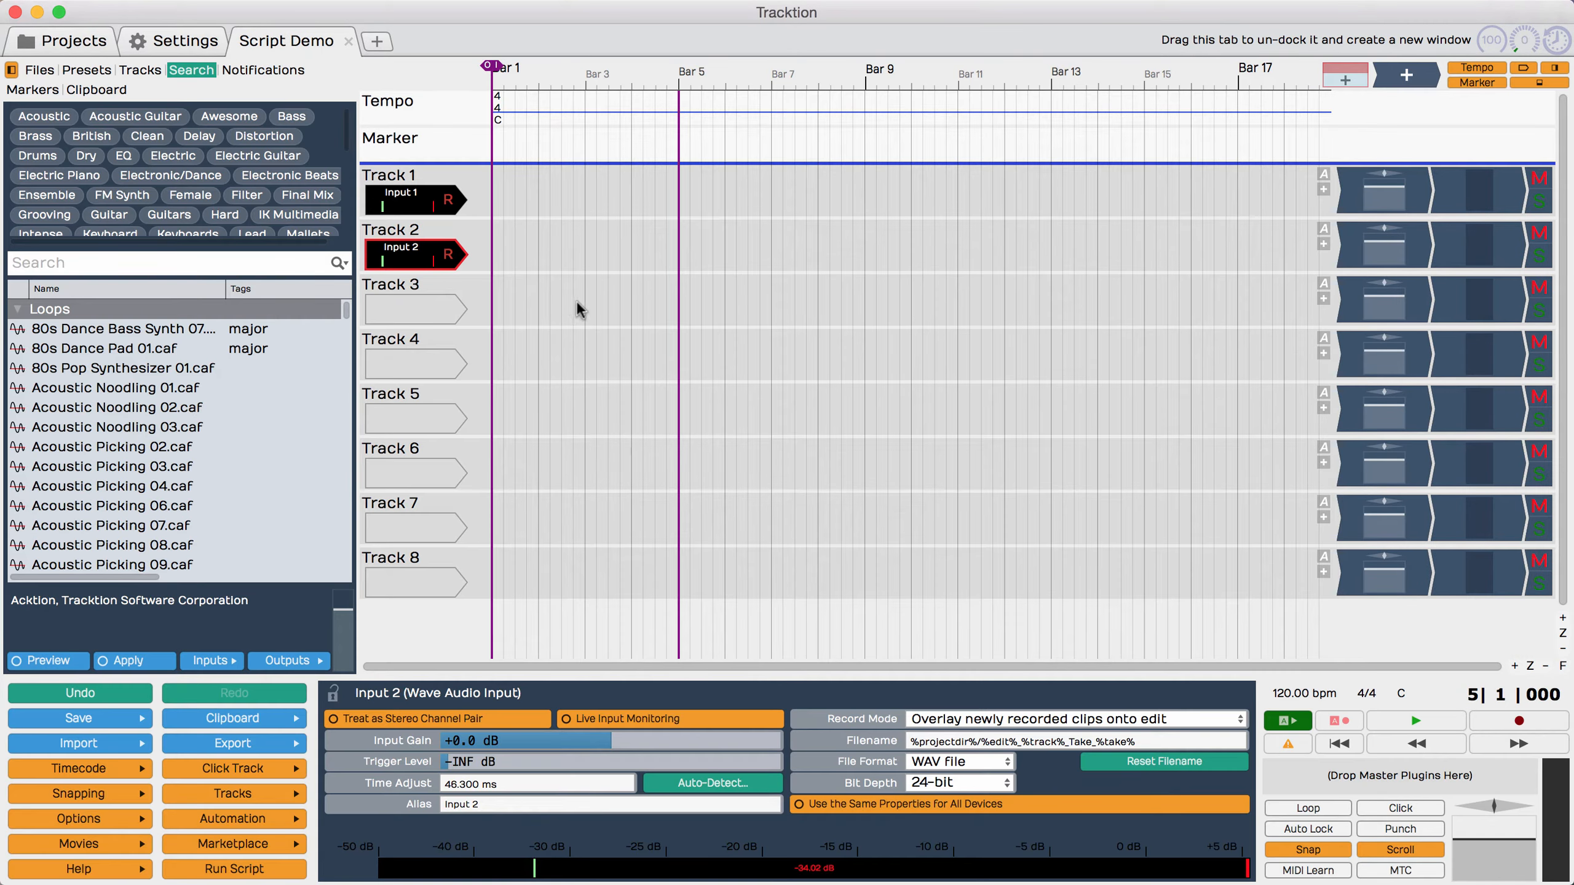
pyautogui.hotkey('alt', 'r')
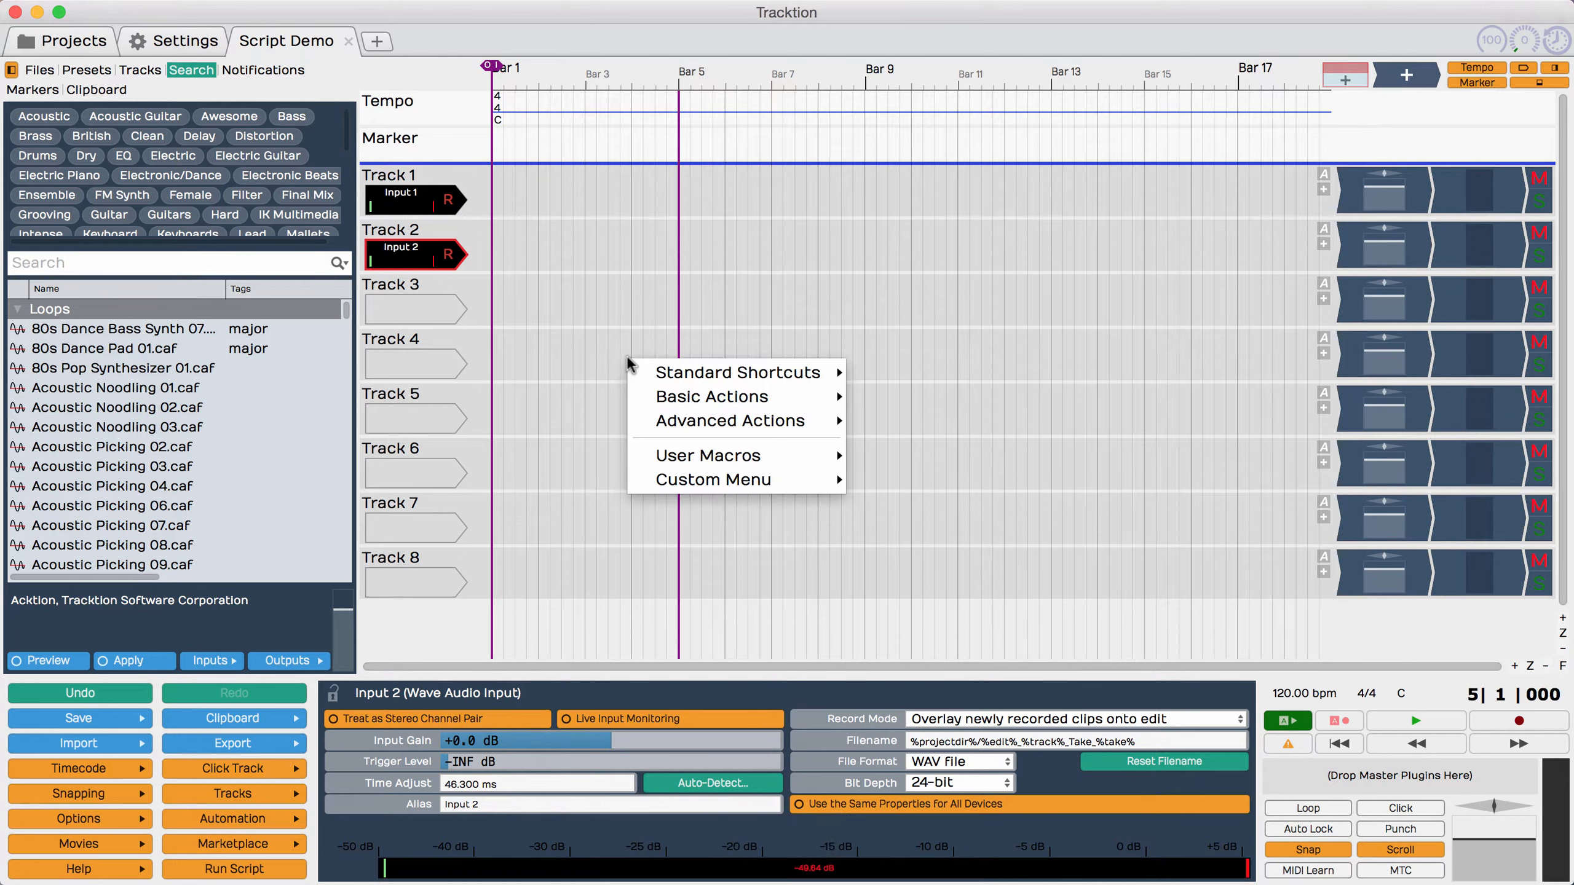
pyautogui.moveTo(725, 378)
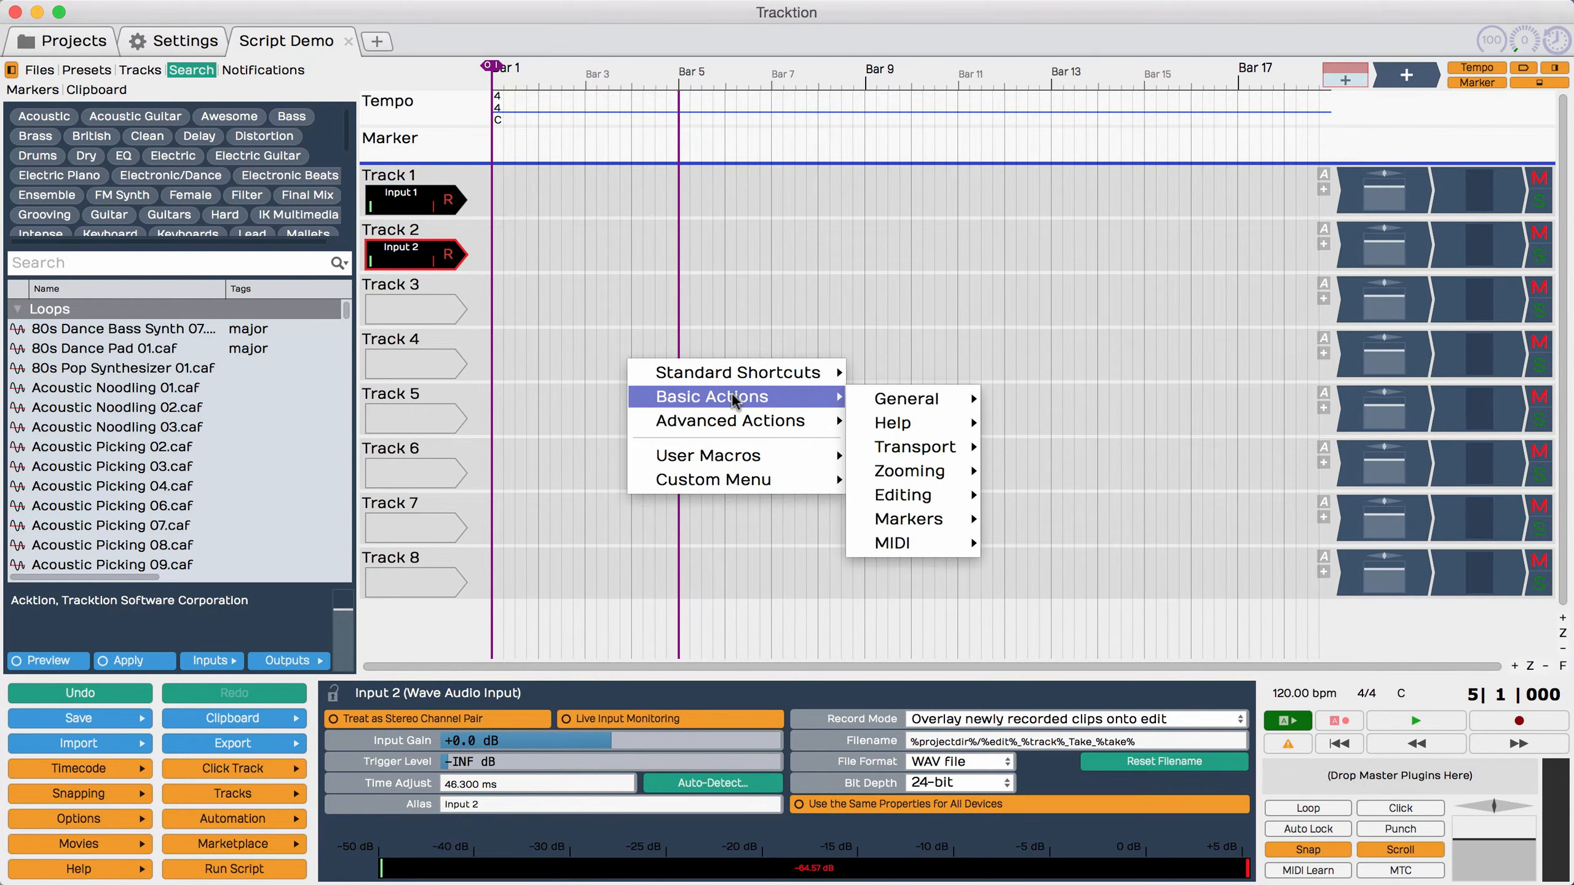
pyautogui.moveTo(933, 451)
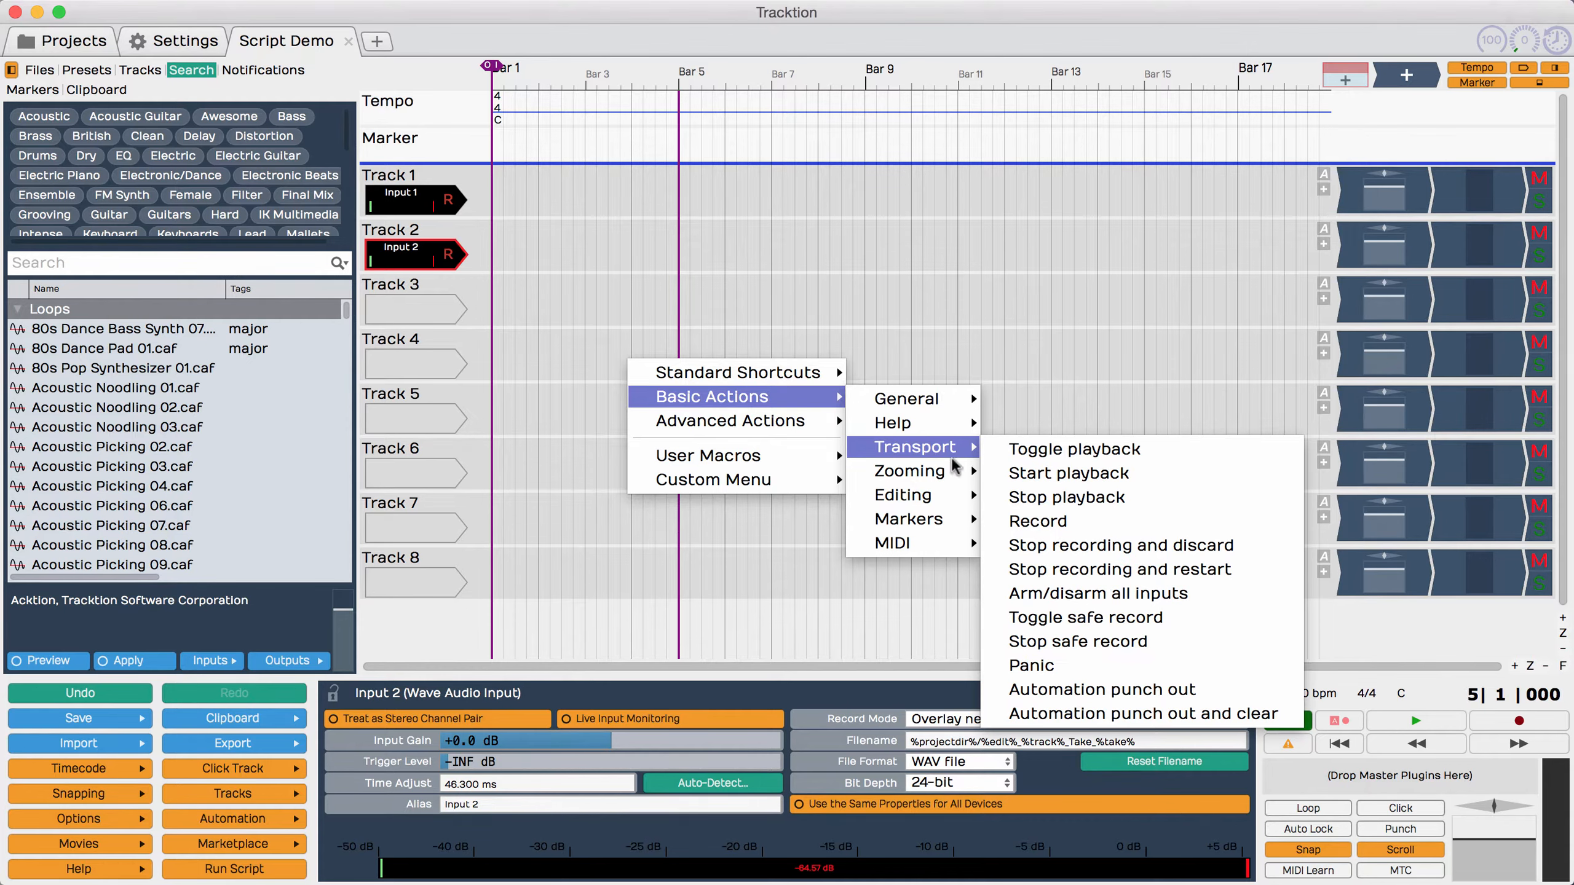
pyautogui.click(1081, 594)
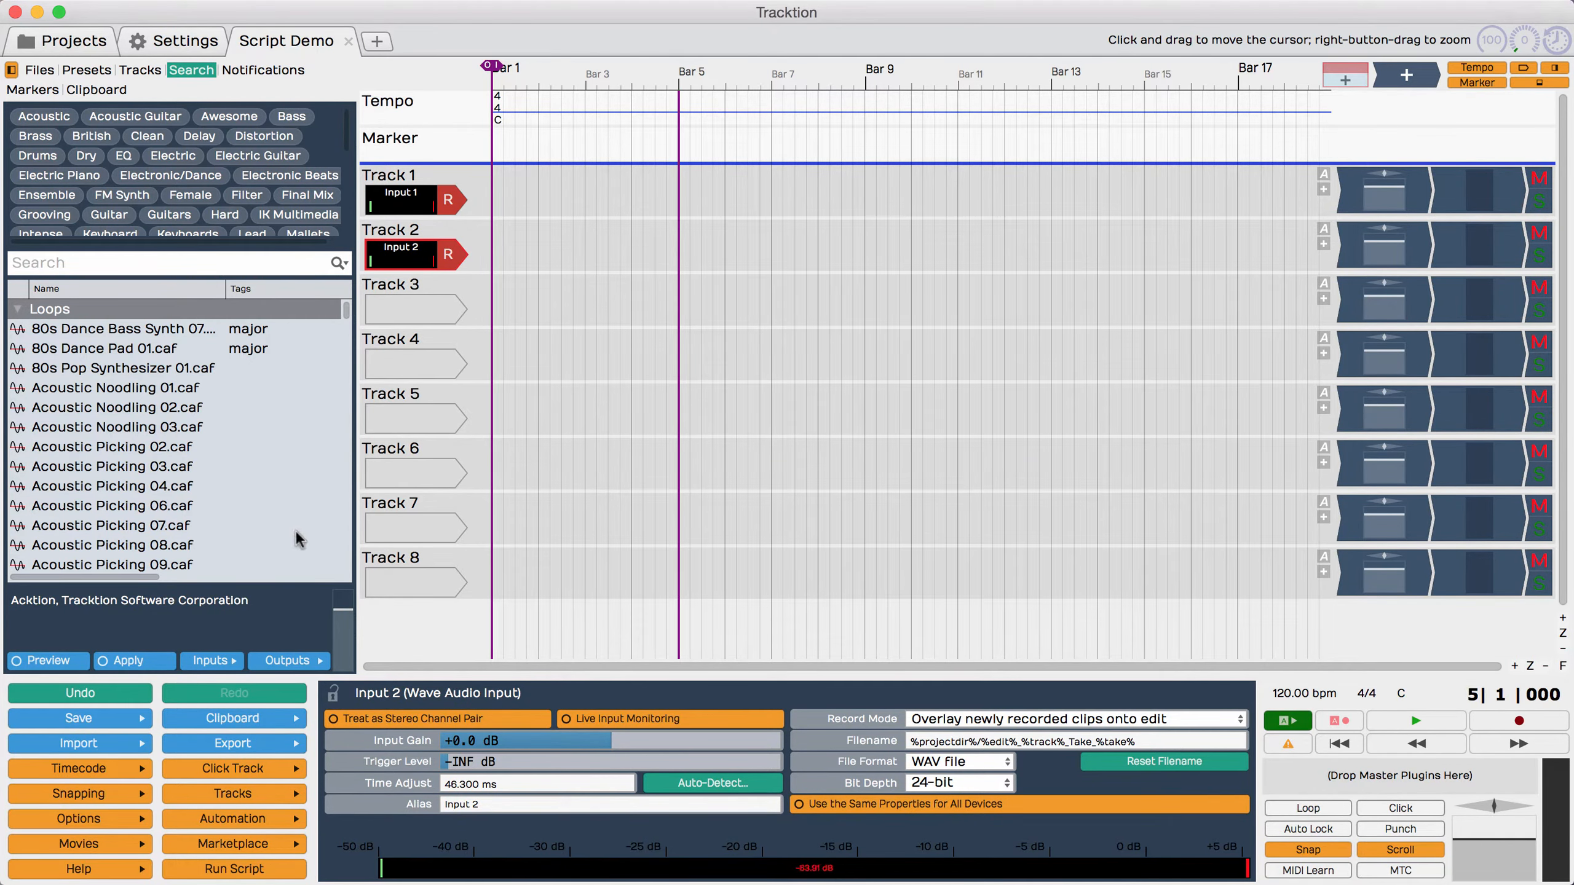
# Step: Toggle the arming of all inputs again with the transport action from the Run Script actions
pyautogui.click(284, 871)
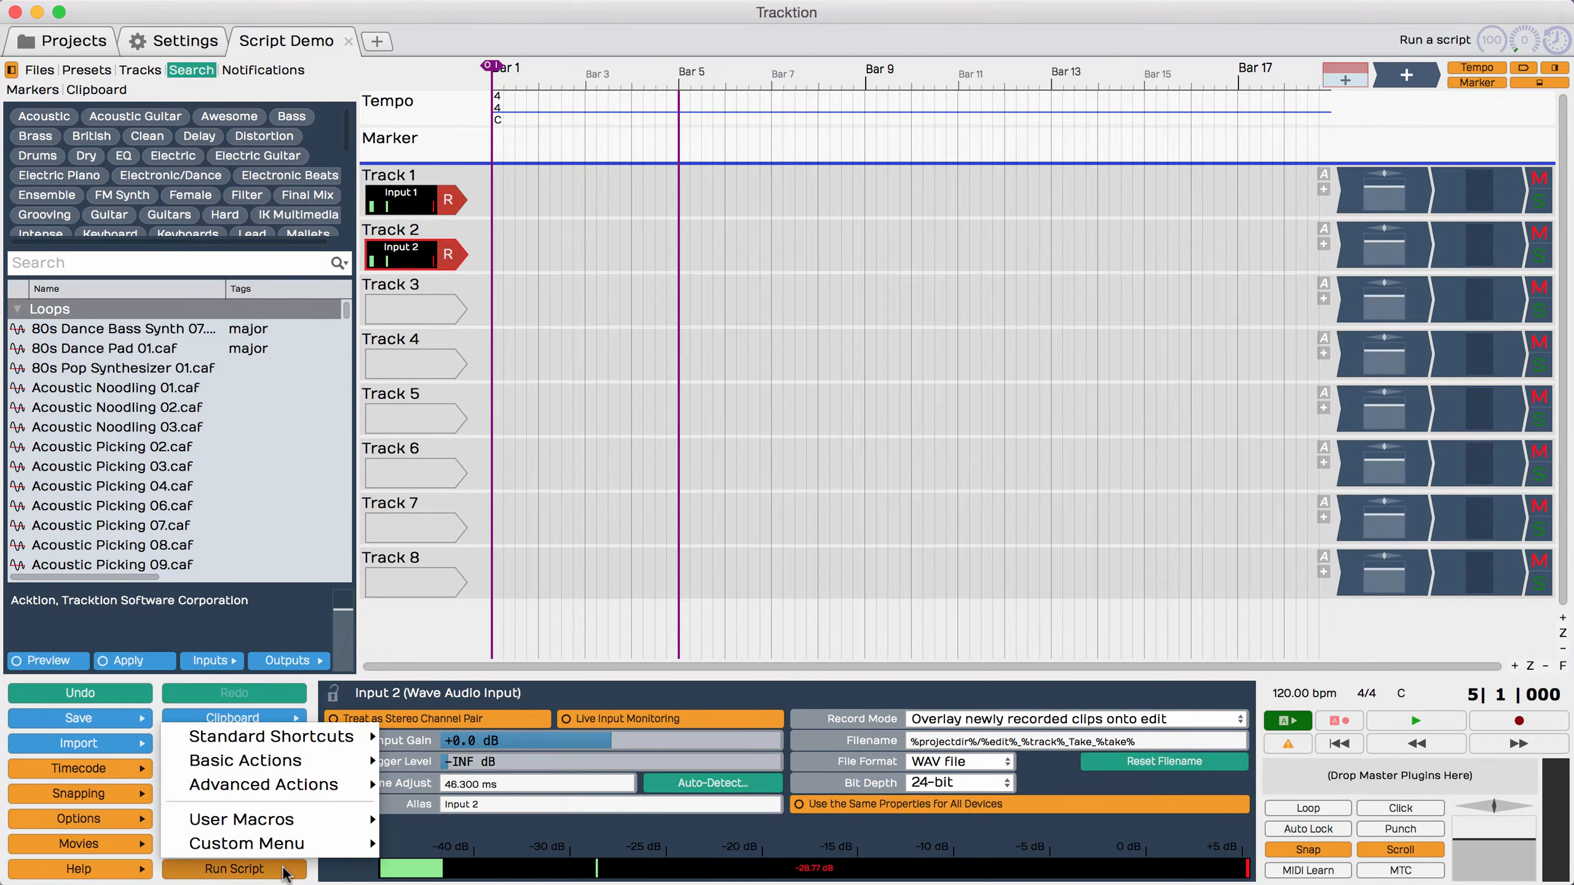
pyautogui.moveTo(313, 764)
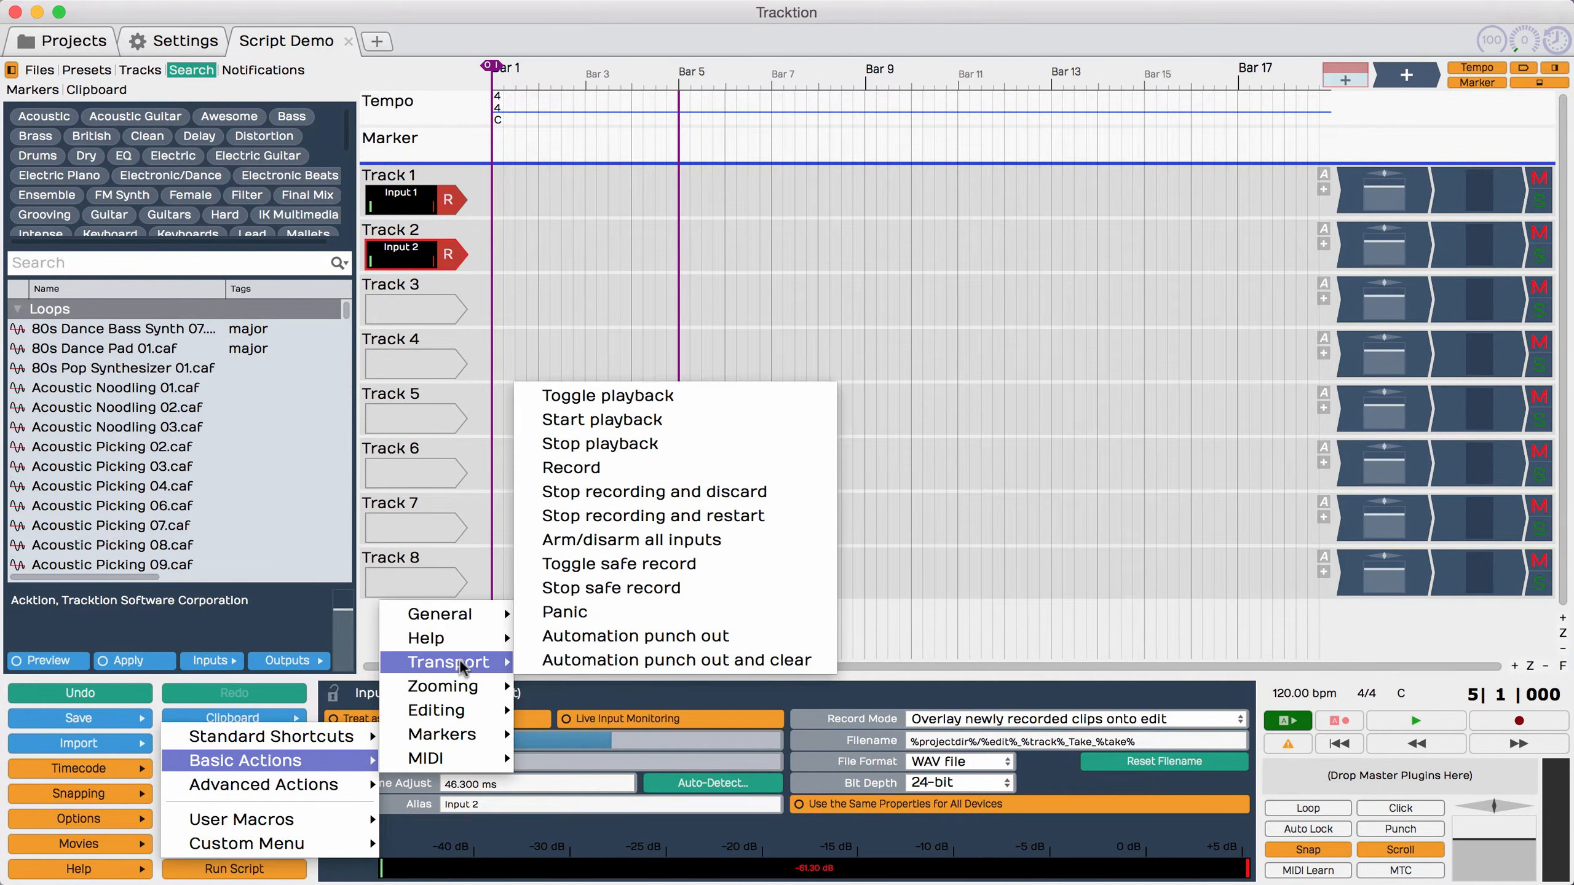
pyautogui.moveTo(472, 669)
pyautogui.click(690, 545)
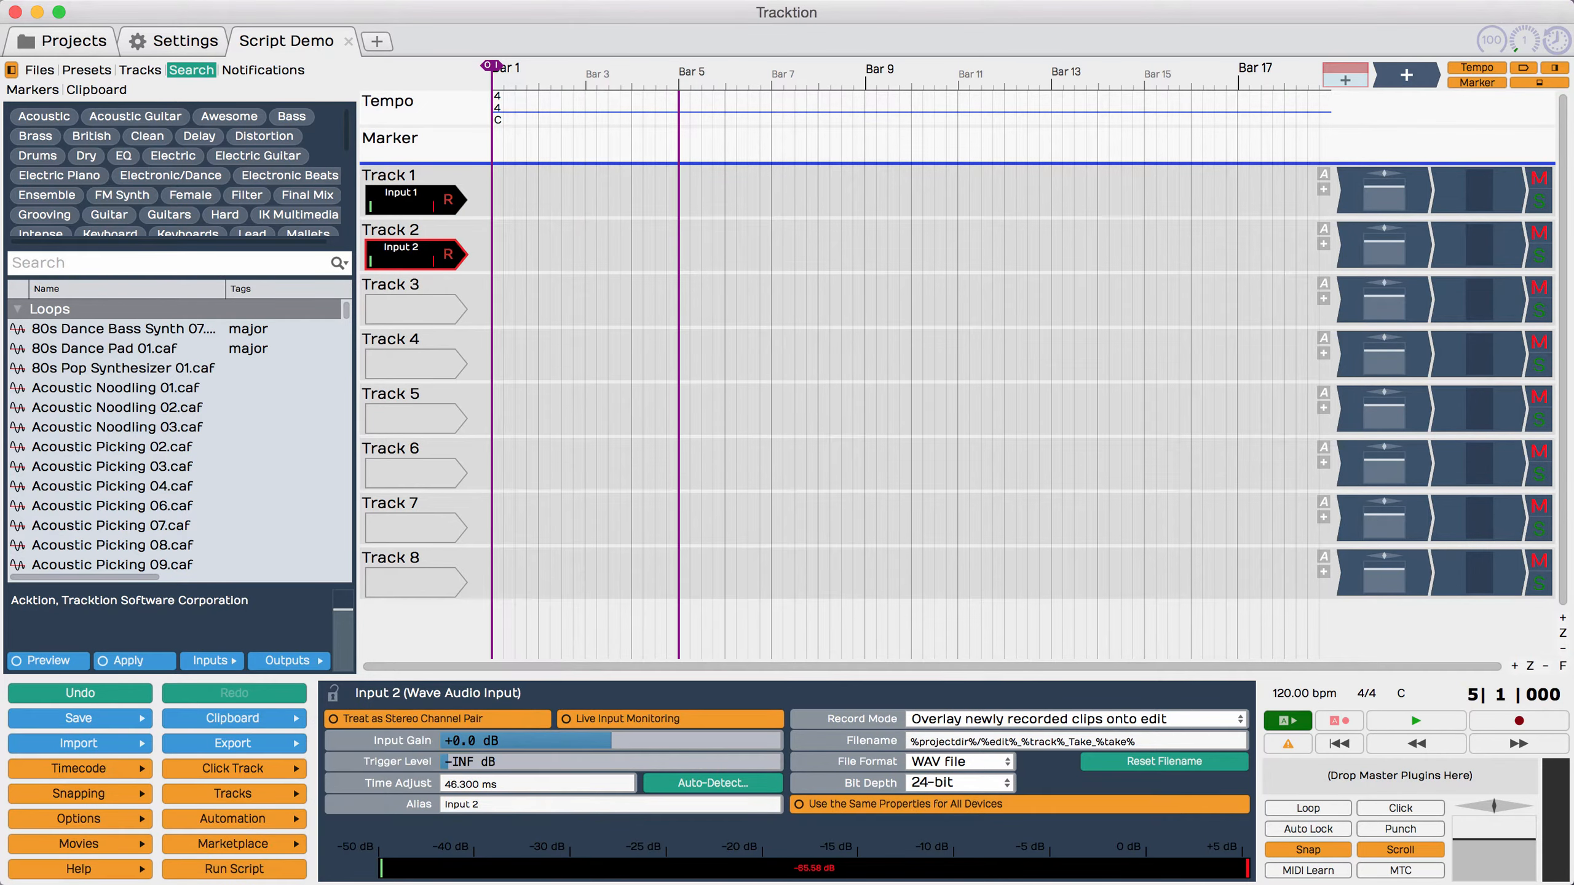
# Step: In the keyboard shortcut settings, delete the first Untitled Macro and add a new macro named "Search for Motown"
pyautogui.click(160, 41)
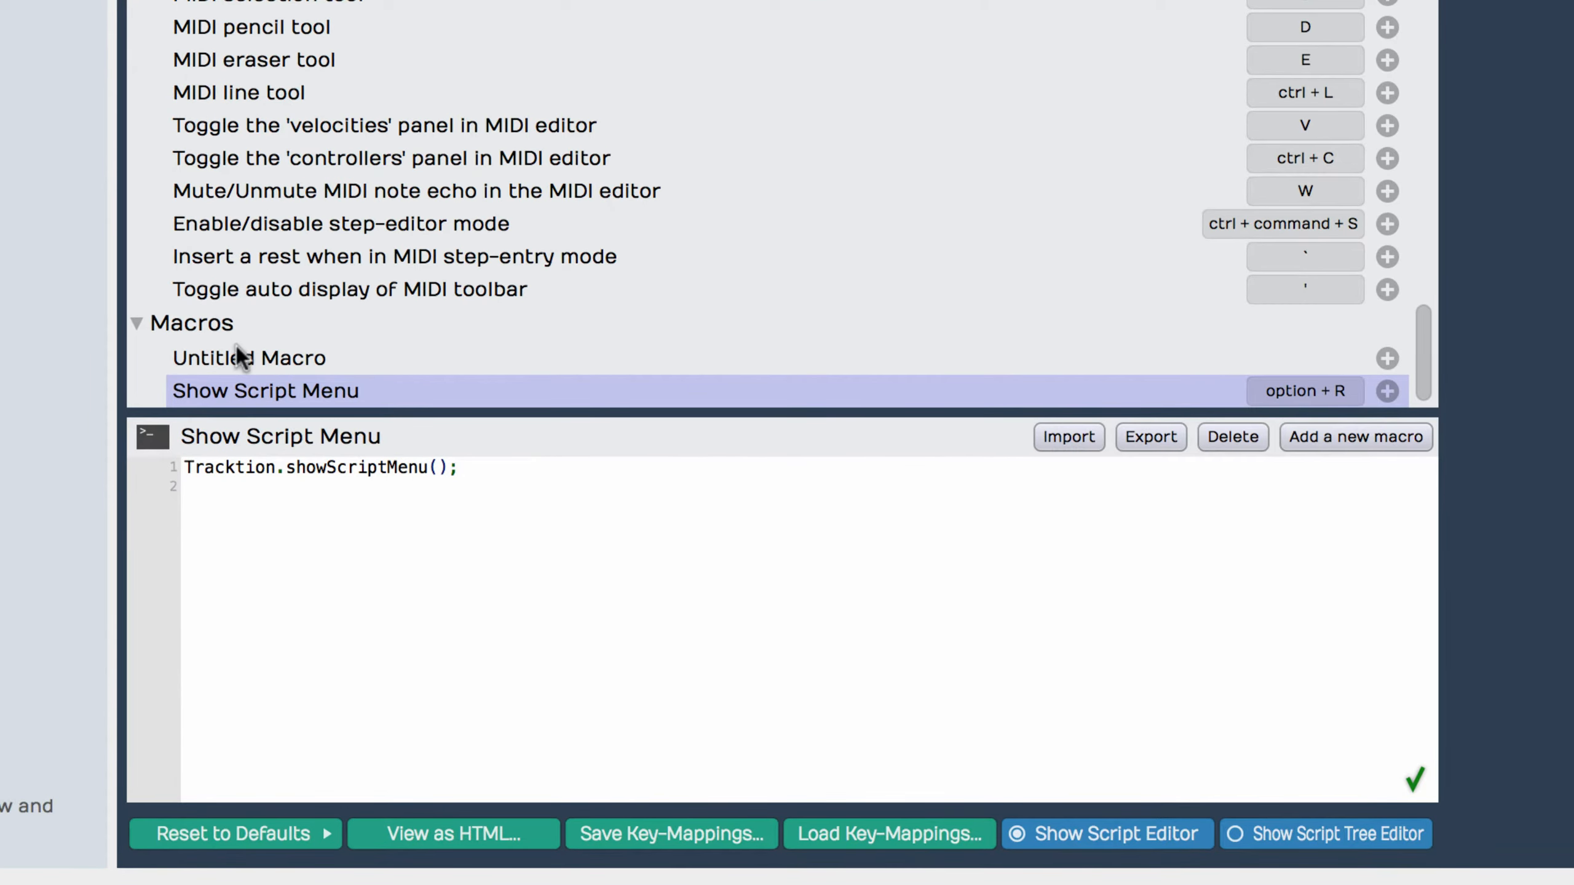
pyautogui.click(219, 356)
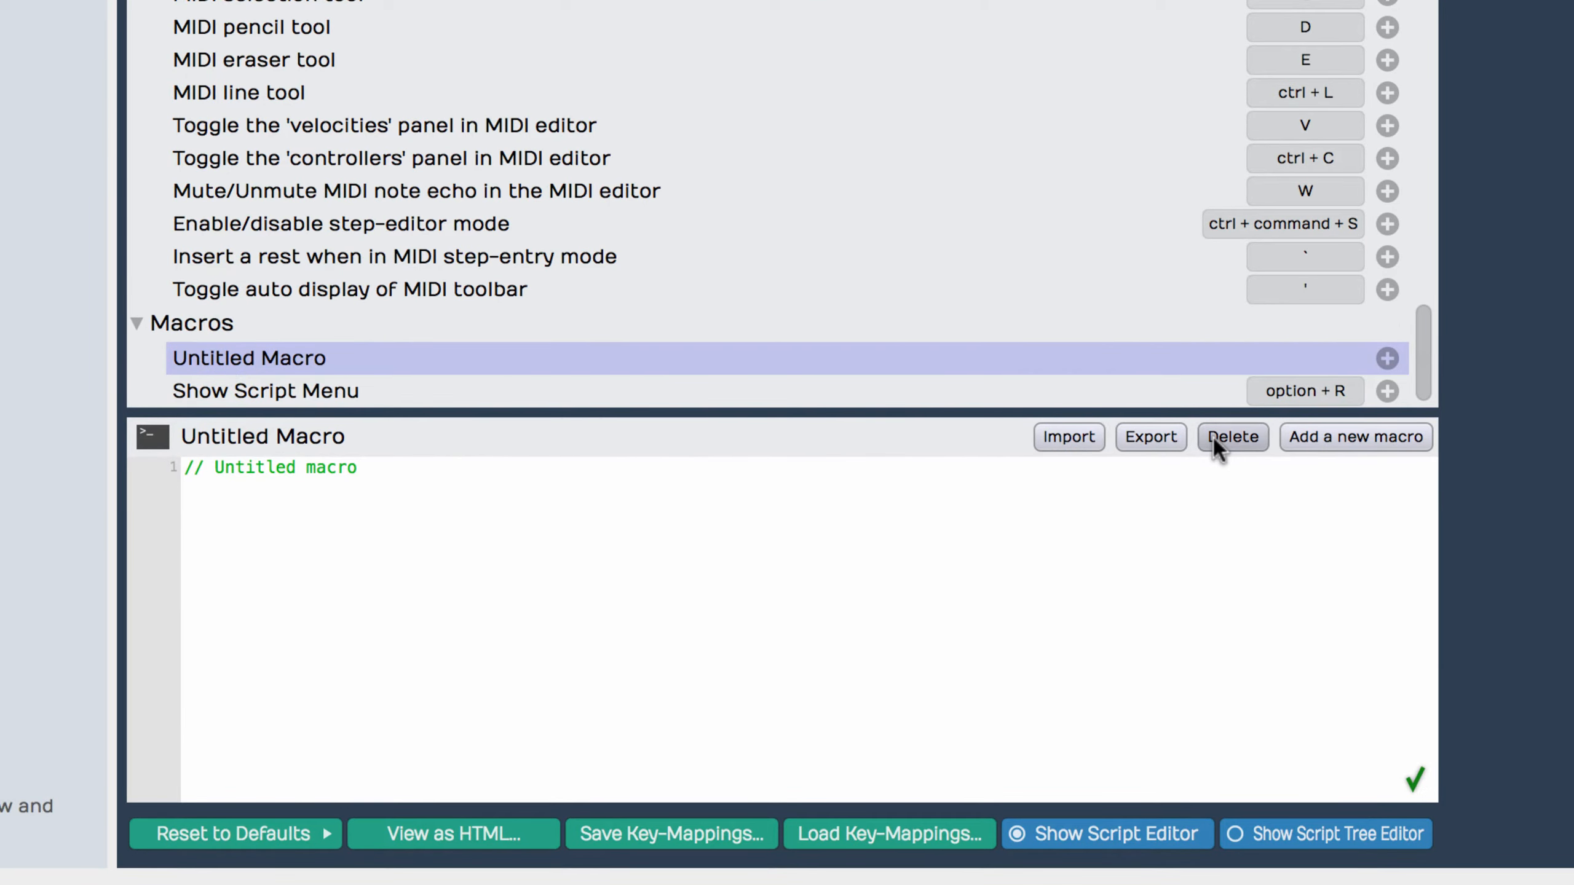
pyautogui.click(1360, 438)
pyautogui.write('Search for Motown')
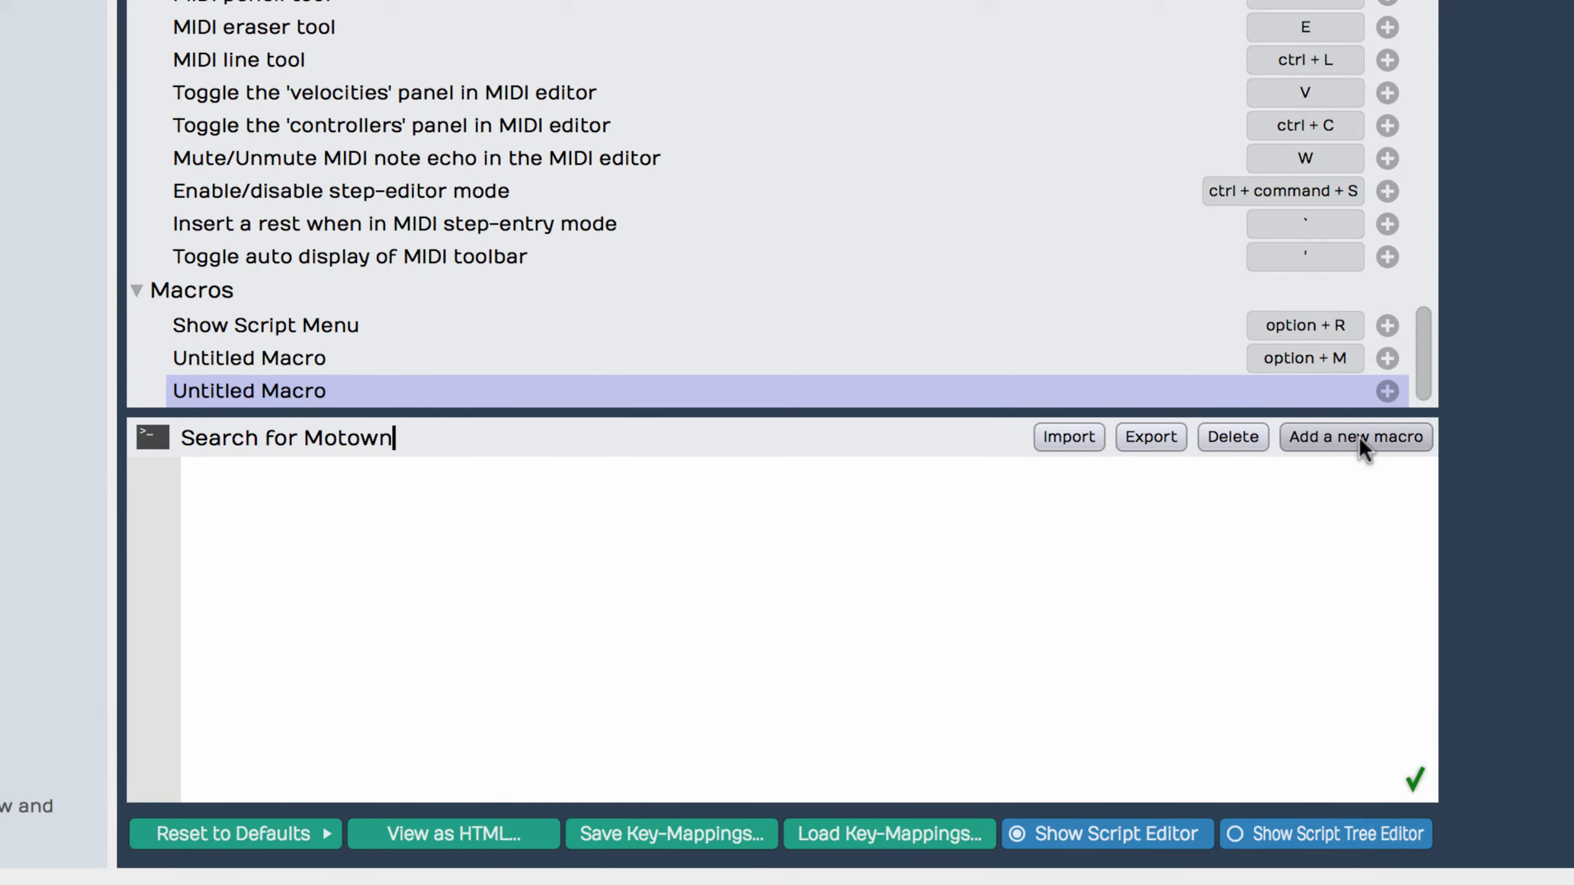
pyautogui.press('Return')
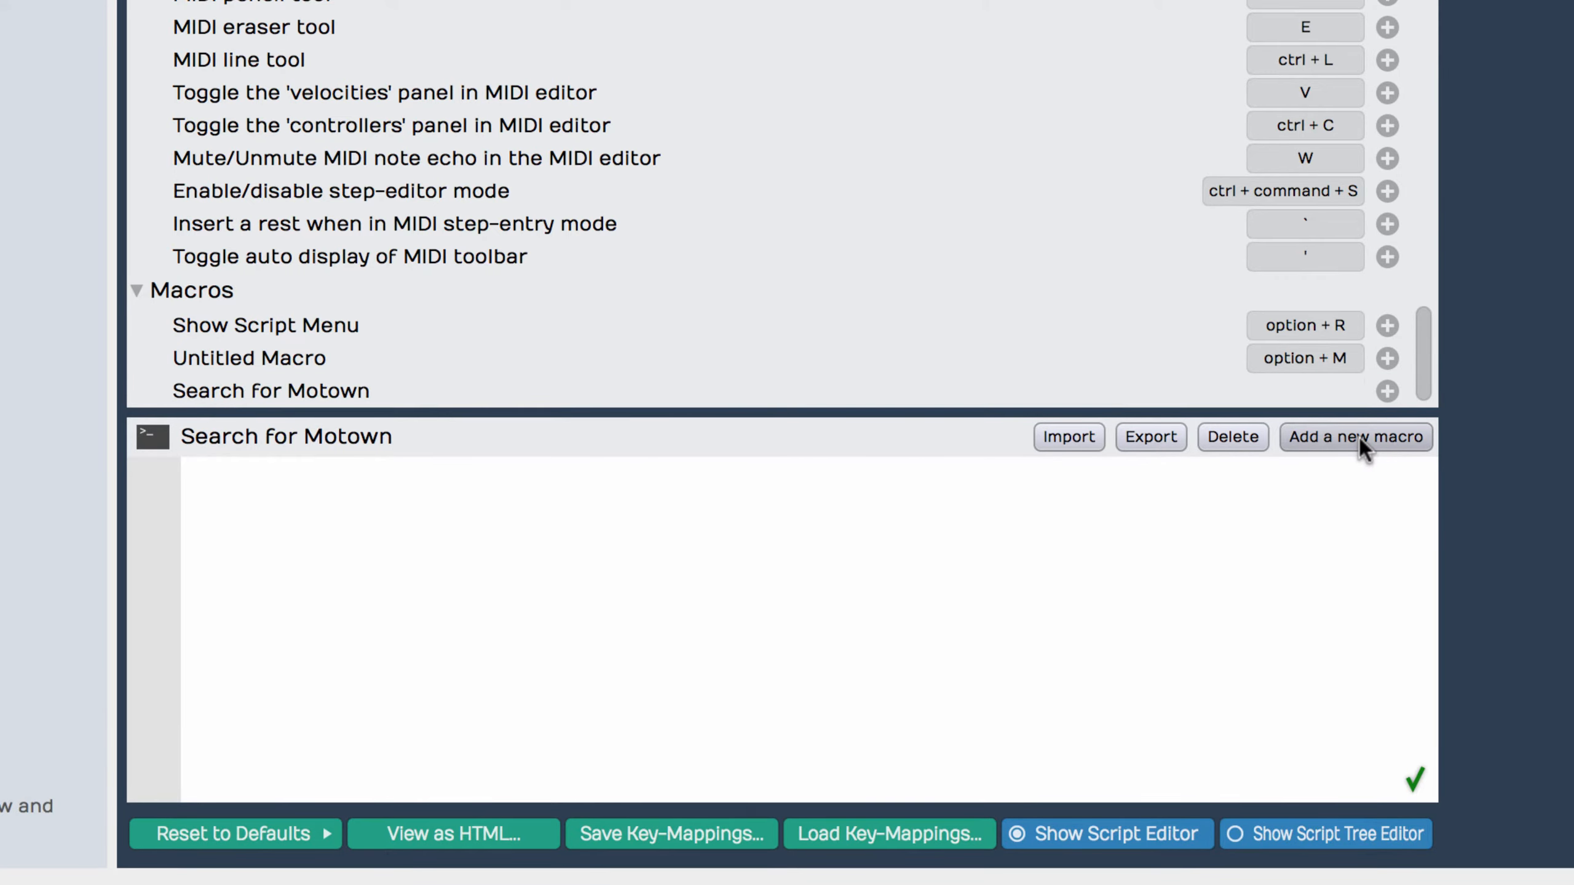
# Step: Insert the advanced action Show side panel into the Search for Motown script
pyautogui.rightClick(803, 493)
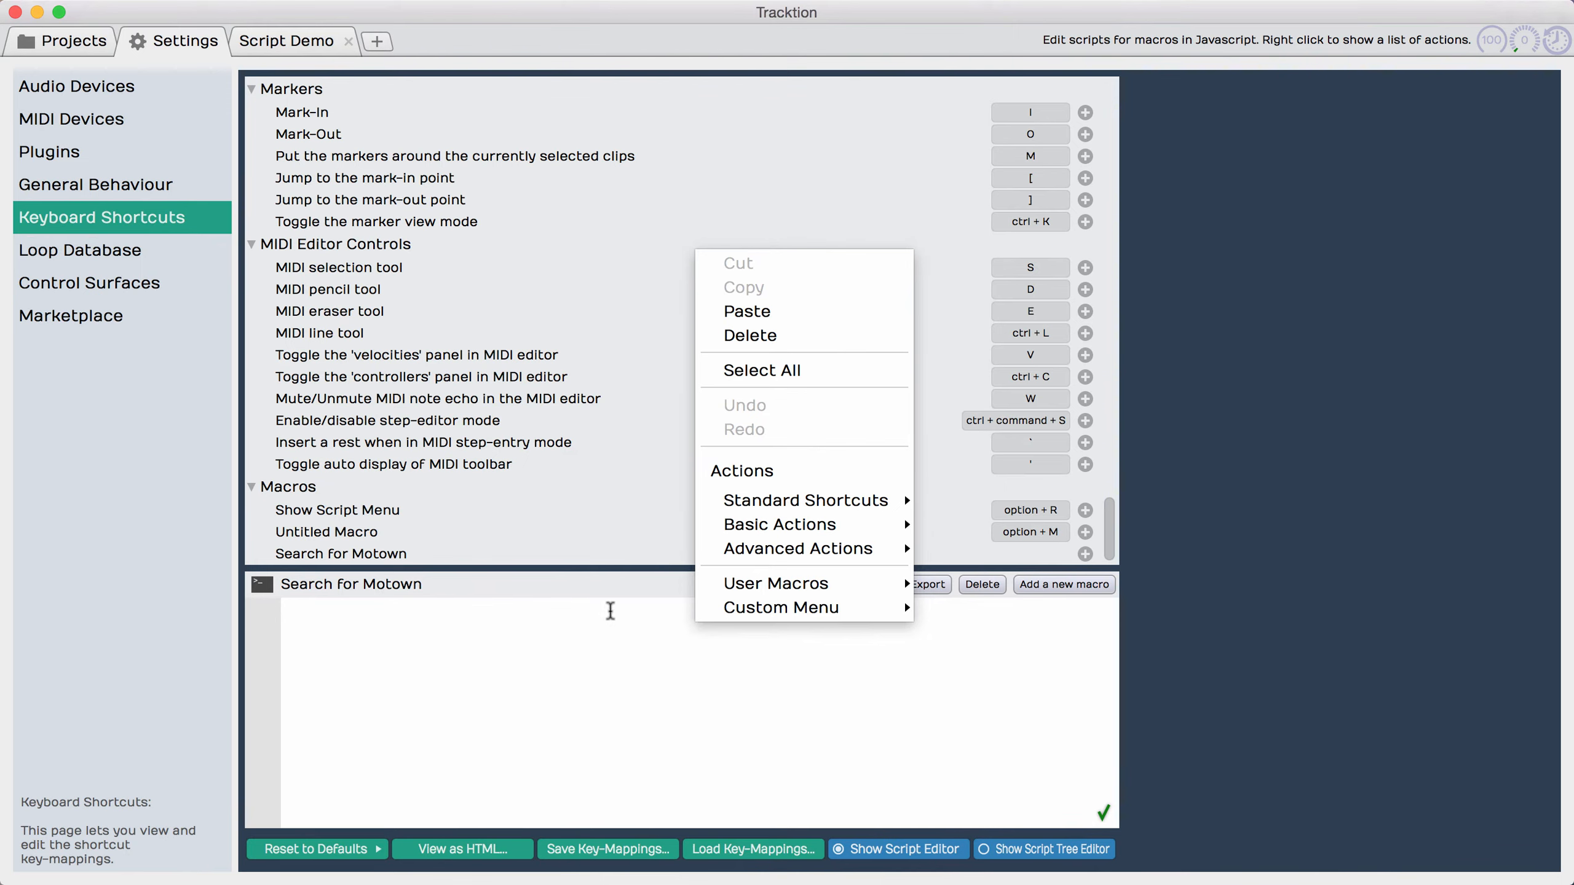
pyautogui.moveTo(761, 546)
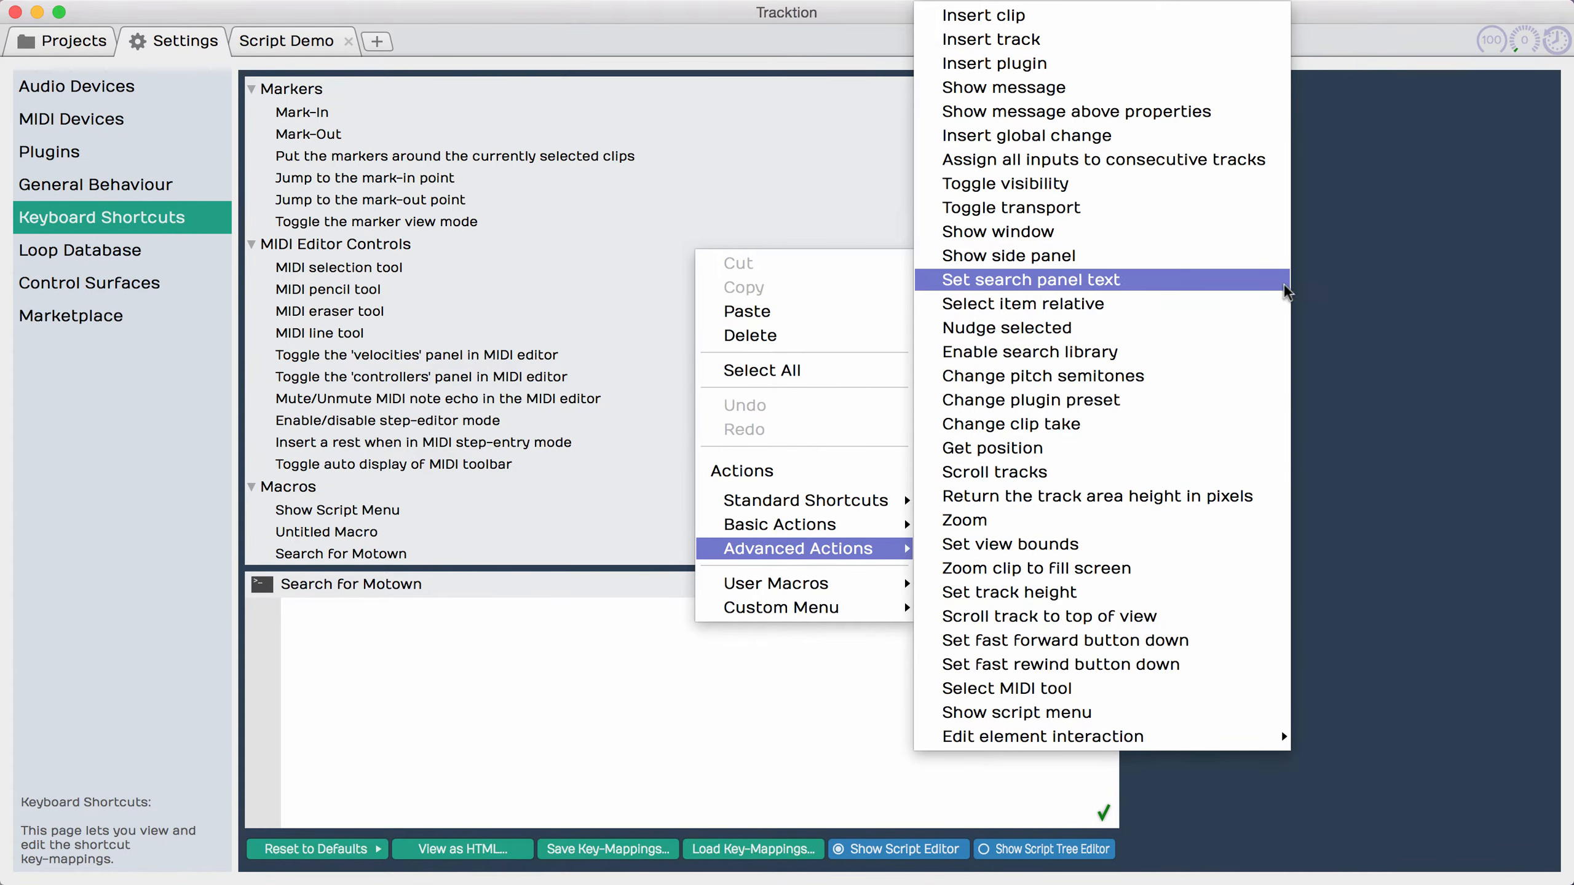
pyautogui.click(1154, 256)
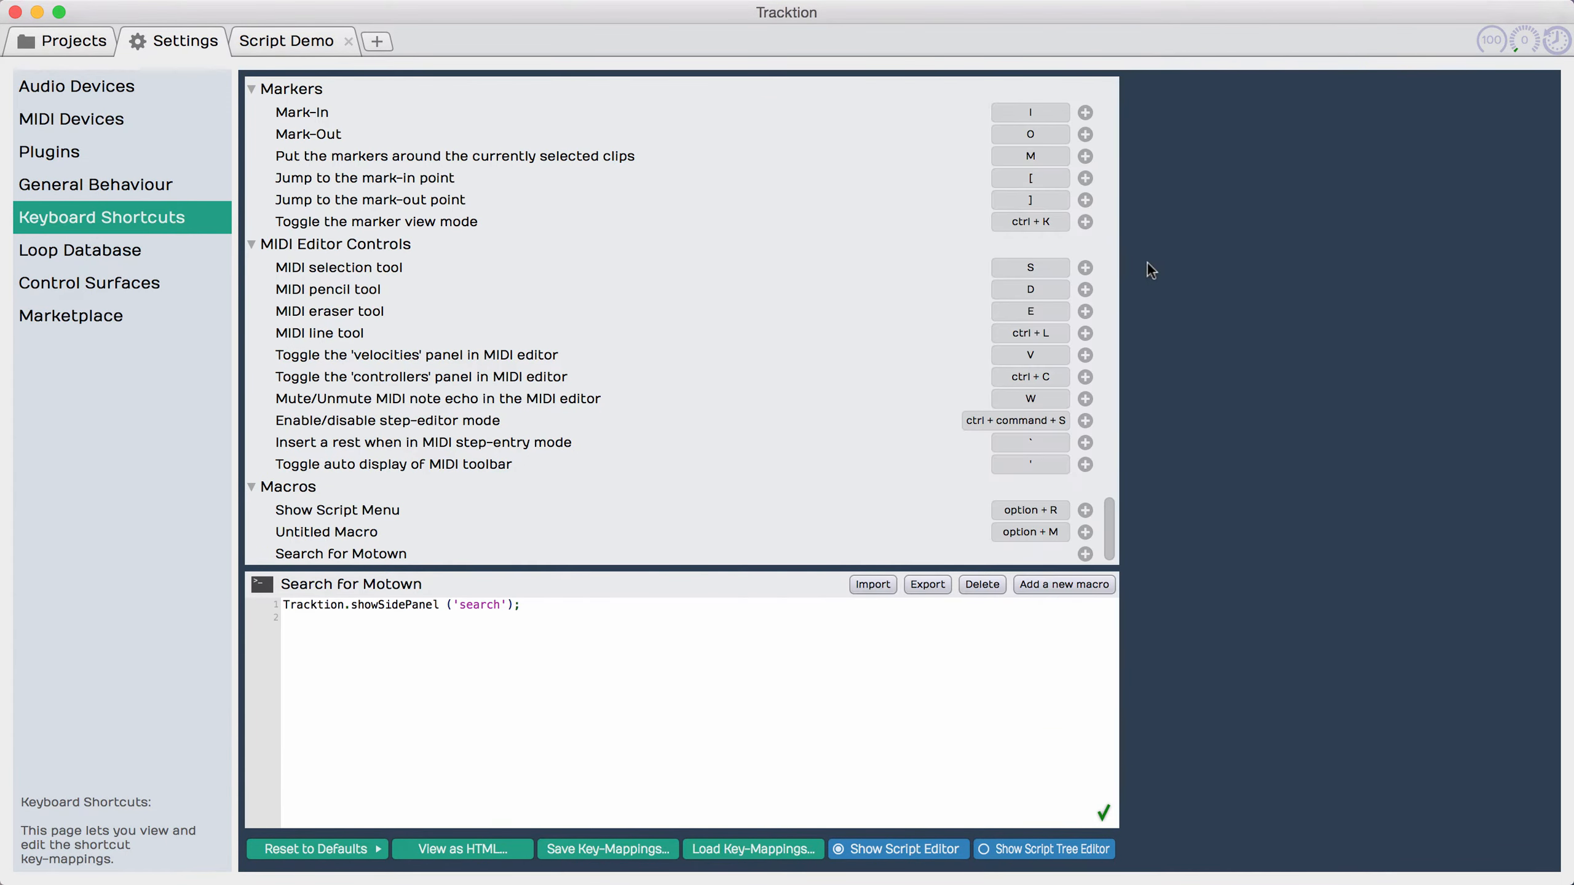
# Step: Insert the advanced action Set search panel text on the second line of the Search for Motown script
pyautogui.rightClick(499, 621)
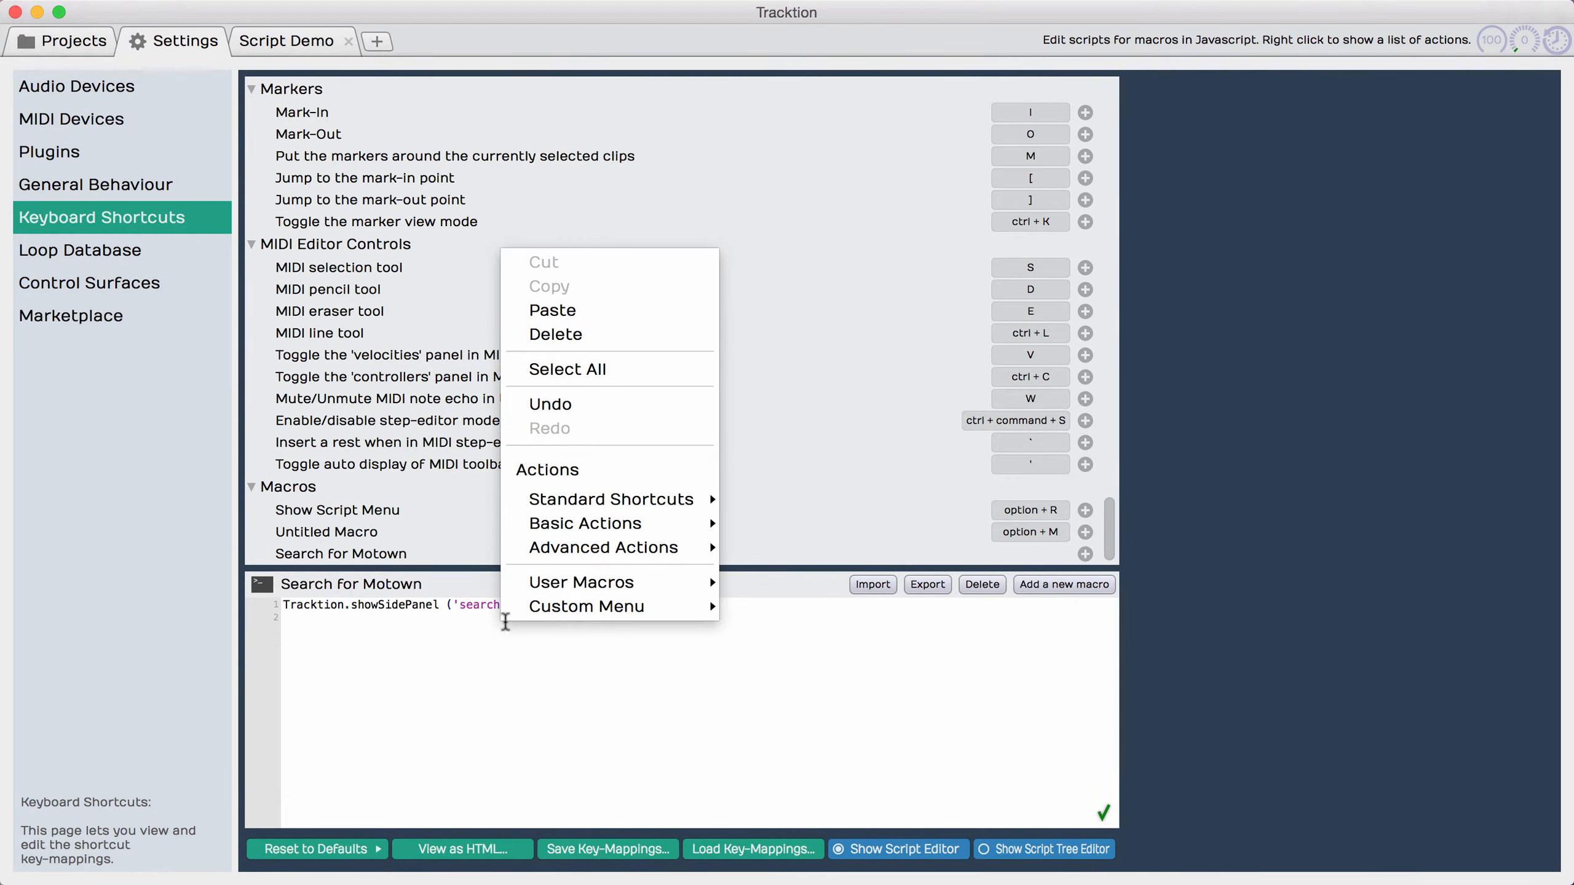
pyautogui.moveTo(666, 501)
pyautogui.moveTo(632, 549)
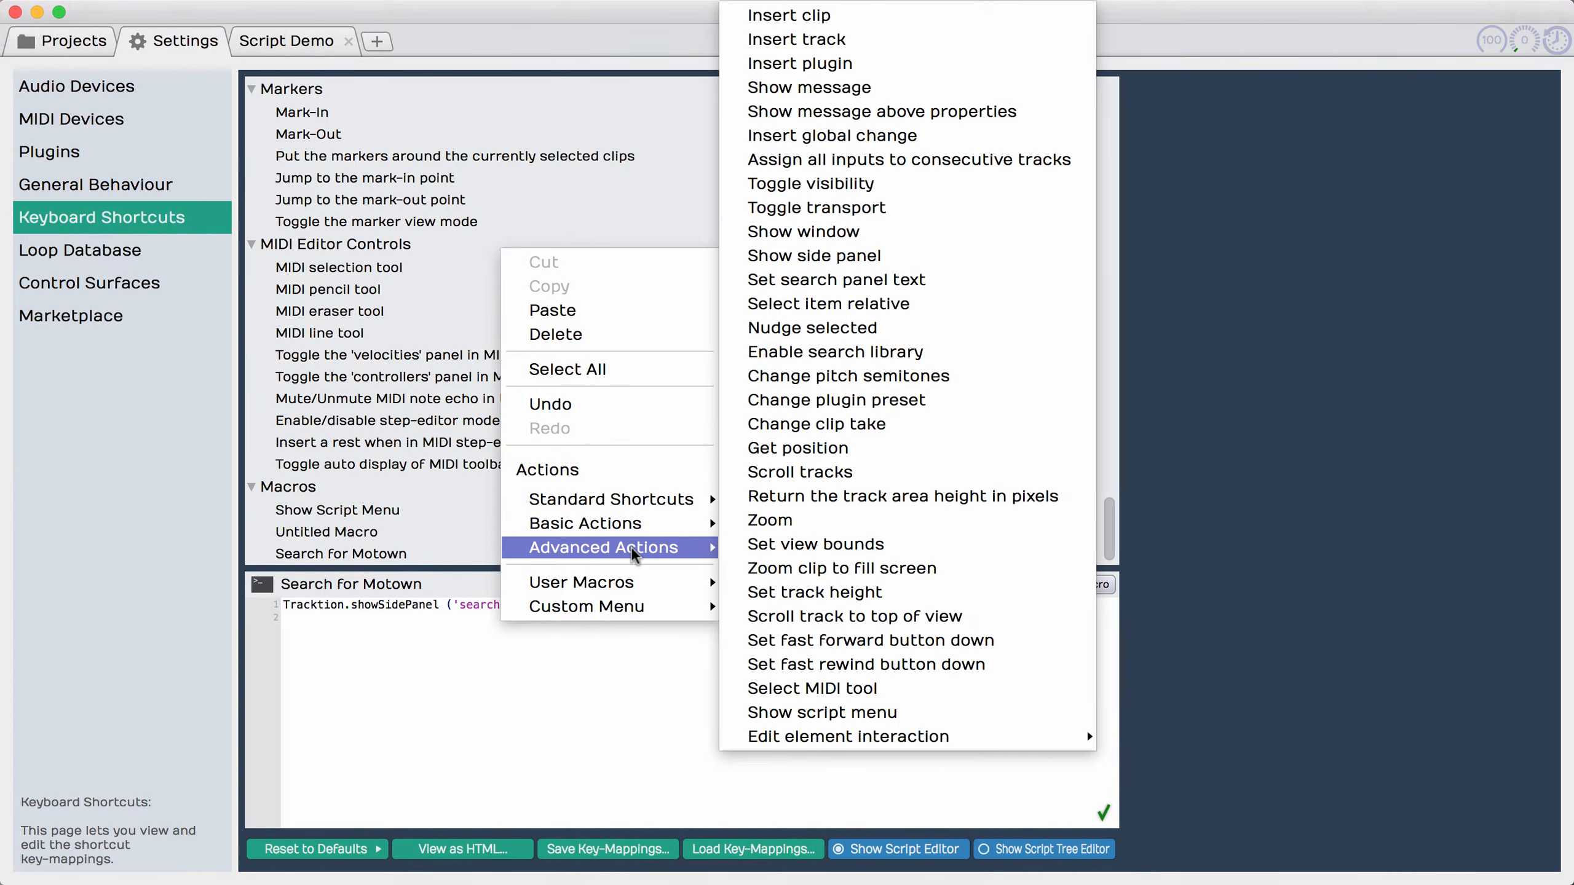
pyautogui.click(929, 280)
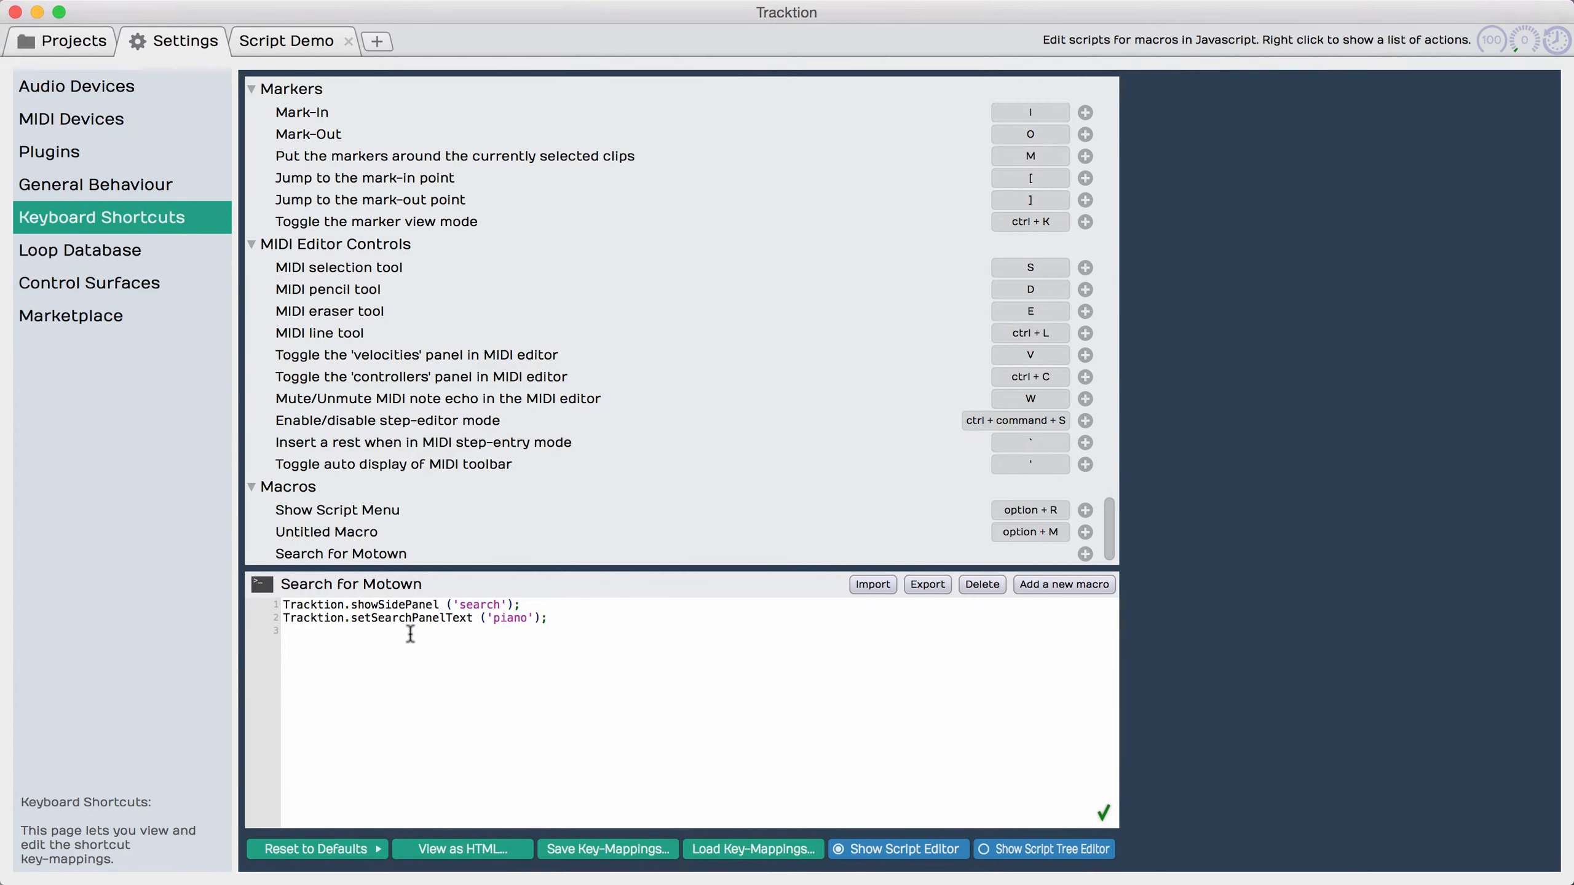
# Step: Insert the advanced action Enable search library between the two existing lines of the Search for Motown script
pyautogui.click(549, 608)
pyautogui.press('Return')
pyautogui.rightClick(447, 620)
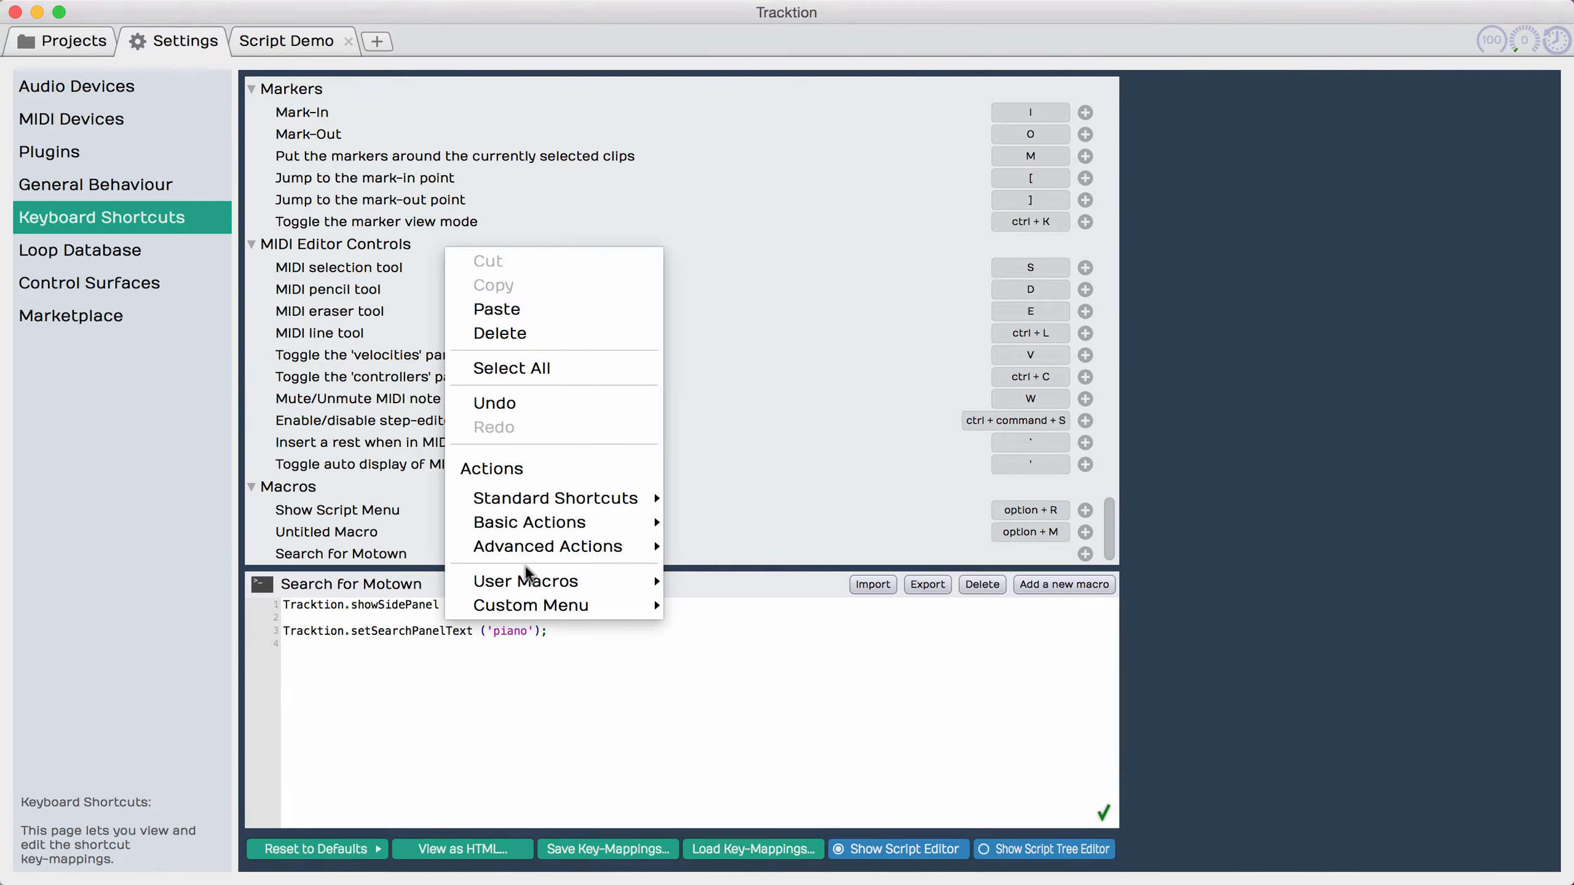
pyautogui.moveTo(567, 540)
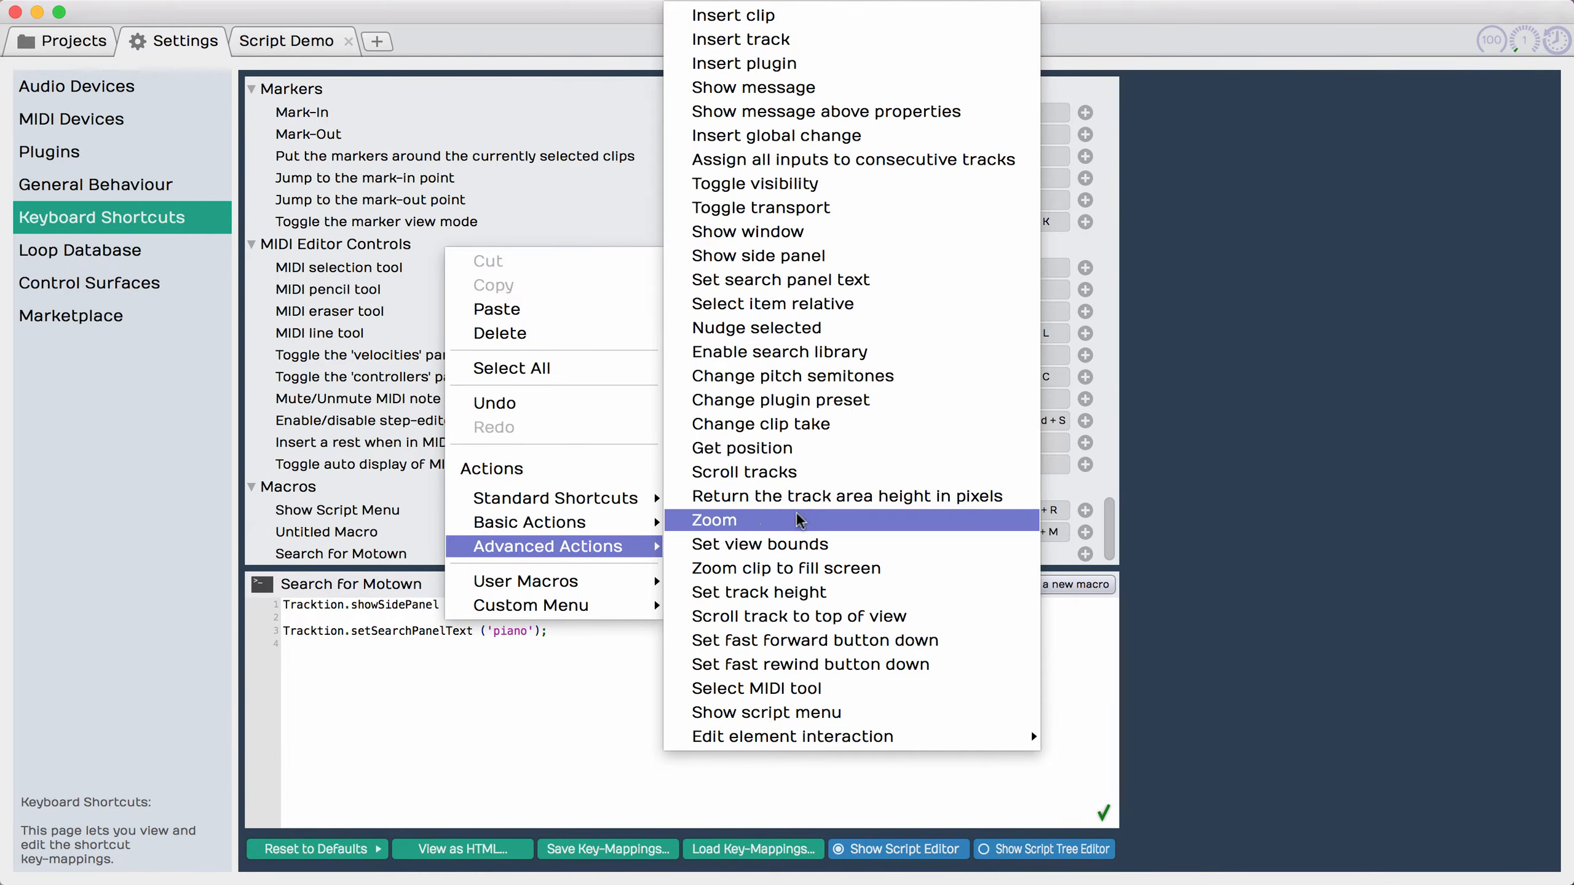
pyautogui.click(860, 353)
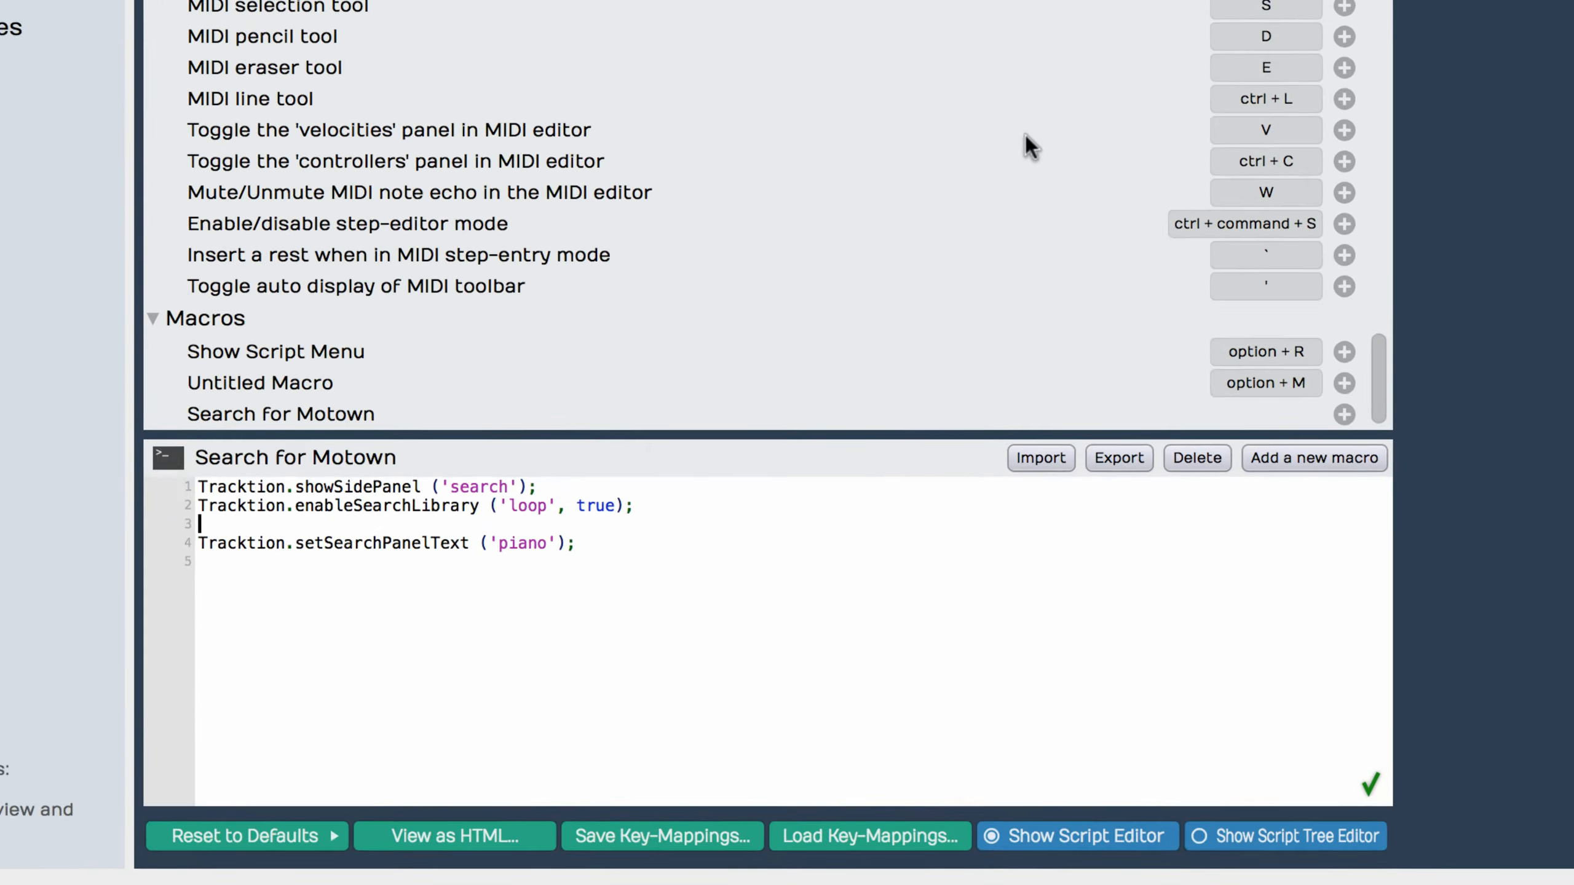
# Step: Copy the enableSearchLibrary line and paste it twice below, giving three such calls before setSearchPanelText
pyautogui.press('Up')
pyautogui.press('super+shift+Right')
pyautogui.press('super+c')
pyautogui.press('Down')
pyautogui.press('super+v')
pyautogui.press('Return')
pyautogui.press('super+v')
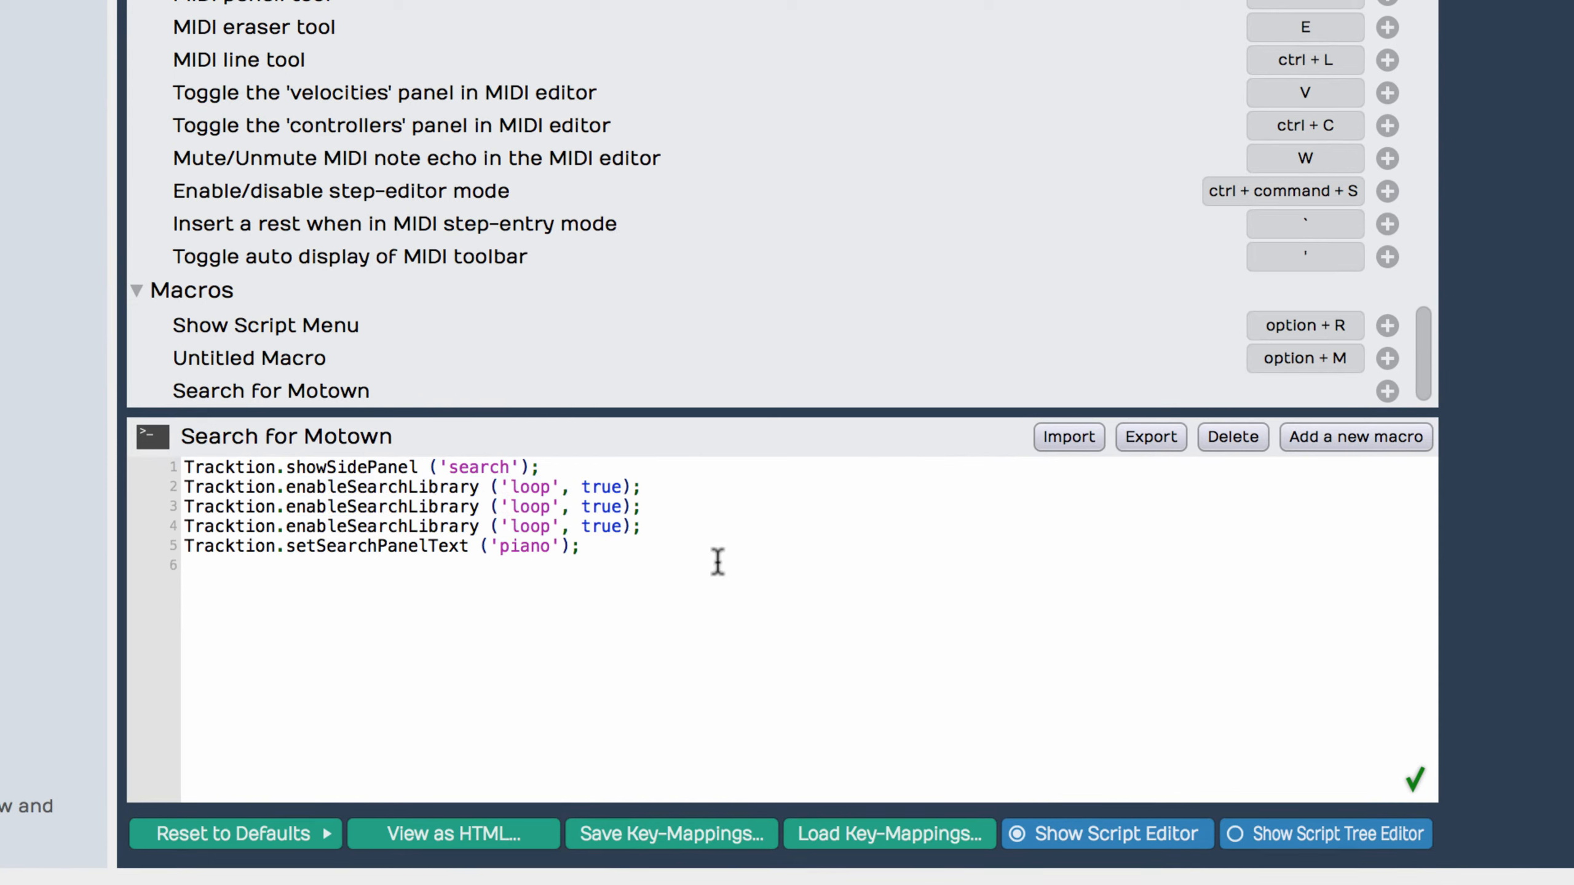
# Step: Change the library argument to 'preset' in the second enableSearchLibrary call and to 'plugin' in the third
pyautogui.rightClick(533, 508)
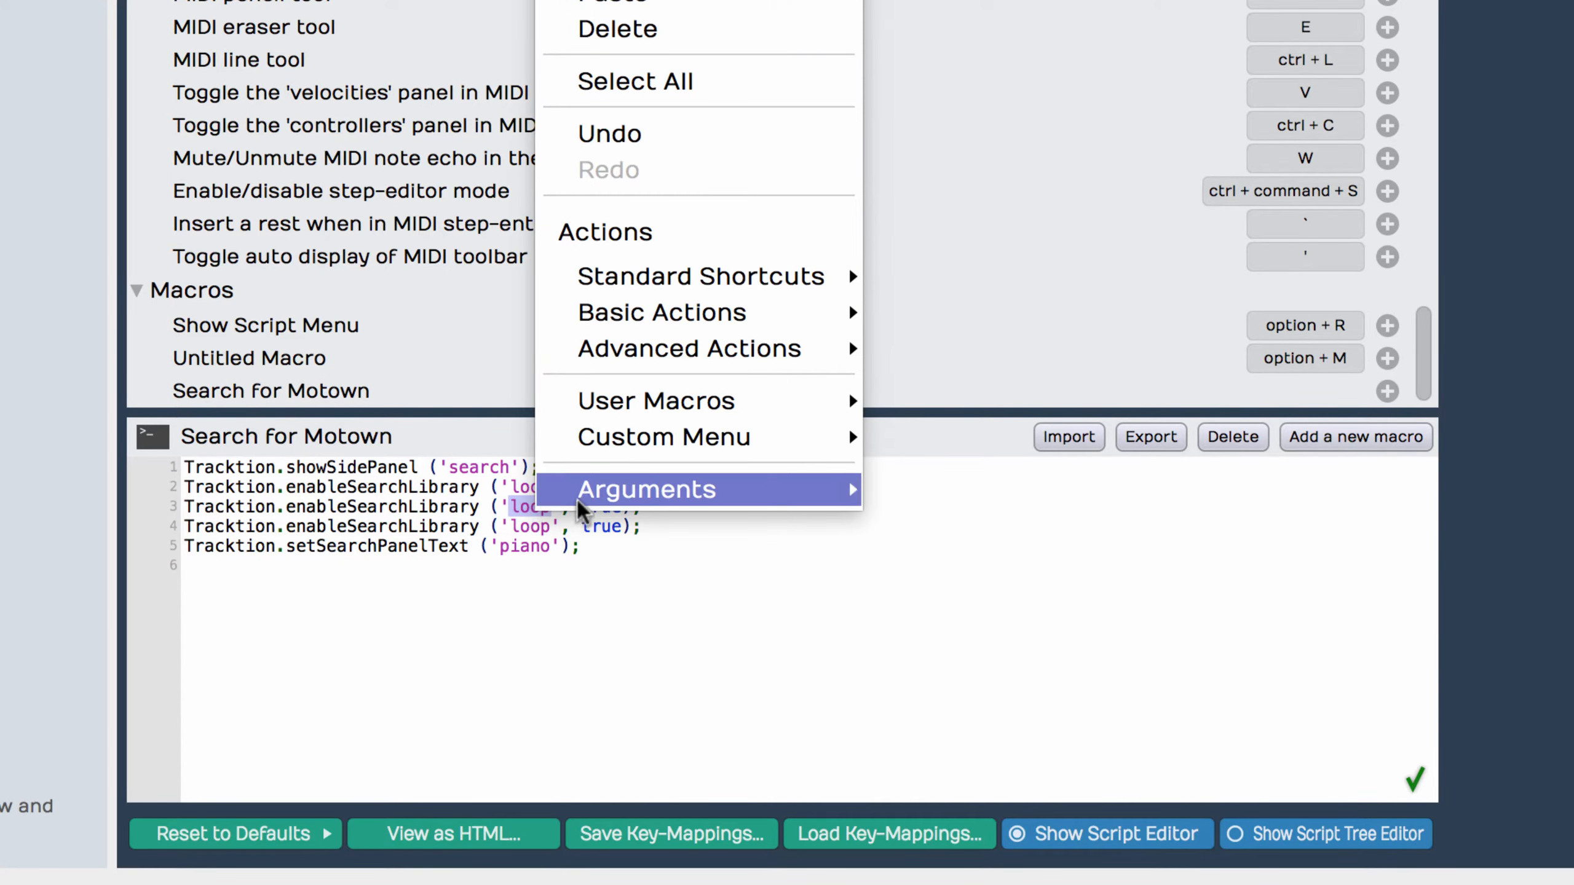
pyautogui.moveTo(713, 489)
pyautogui.click(942, 445)
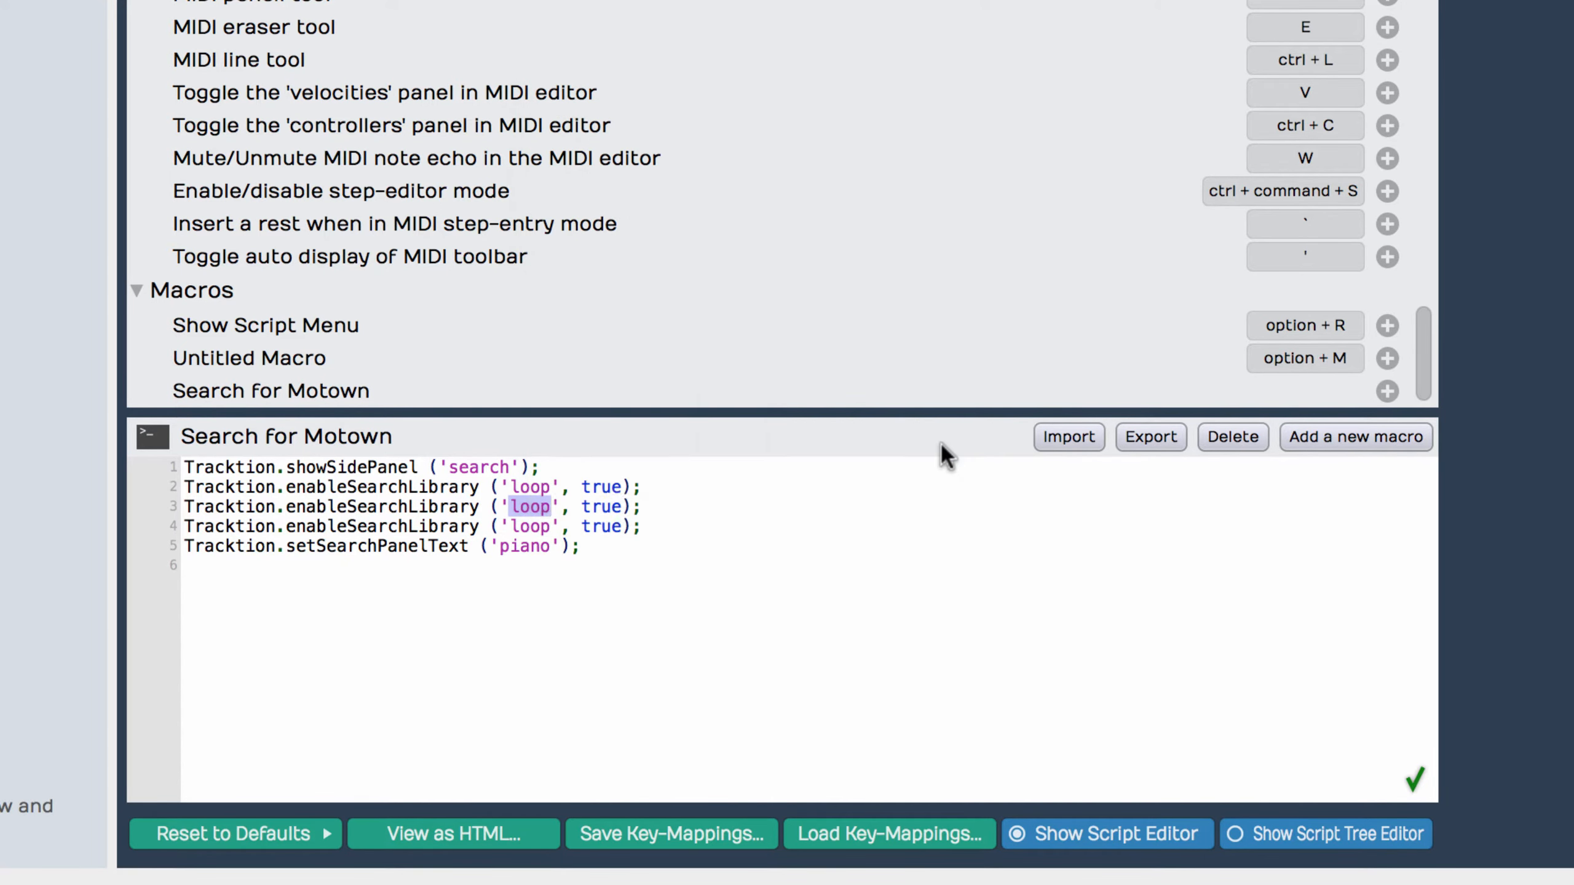
pyautogui.rightClick(532, 526)
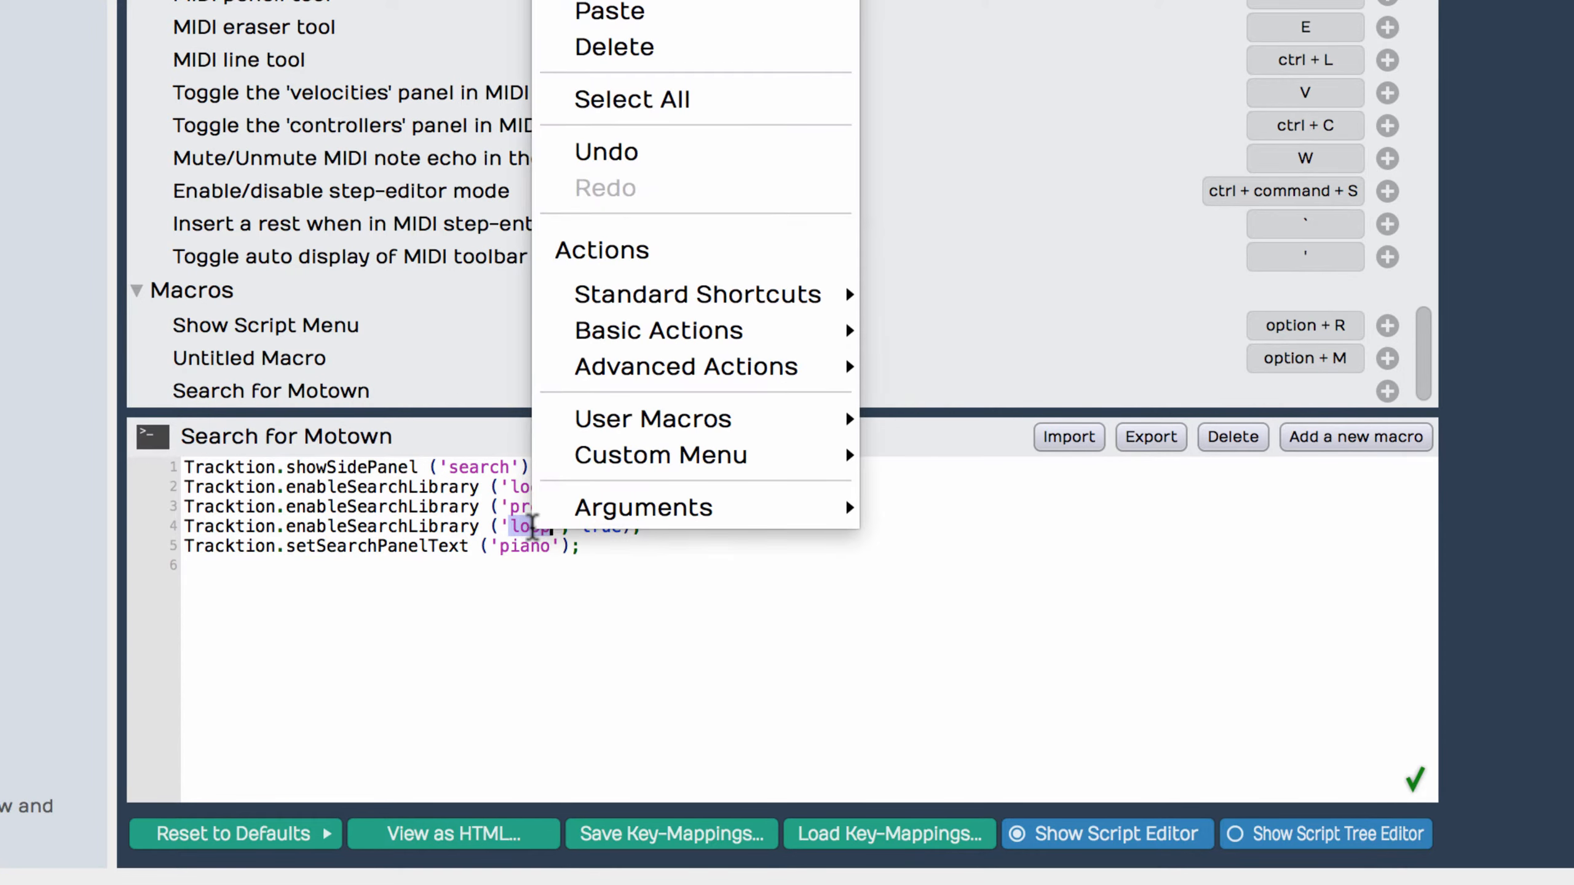
pyautogui.moveTo(684, 508)
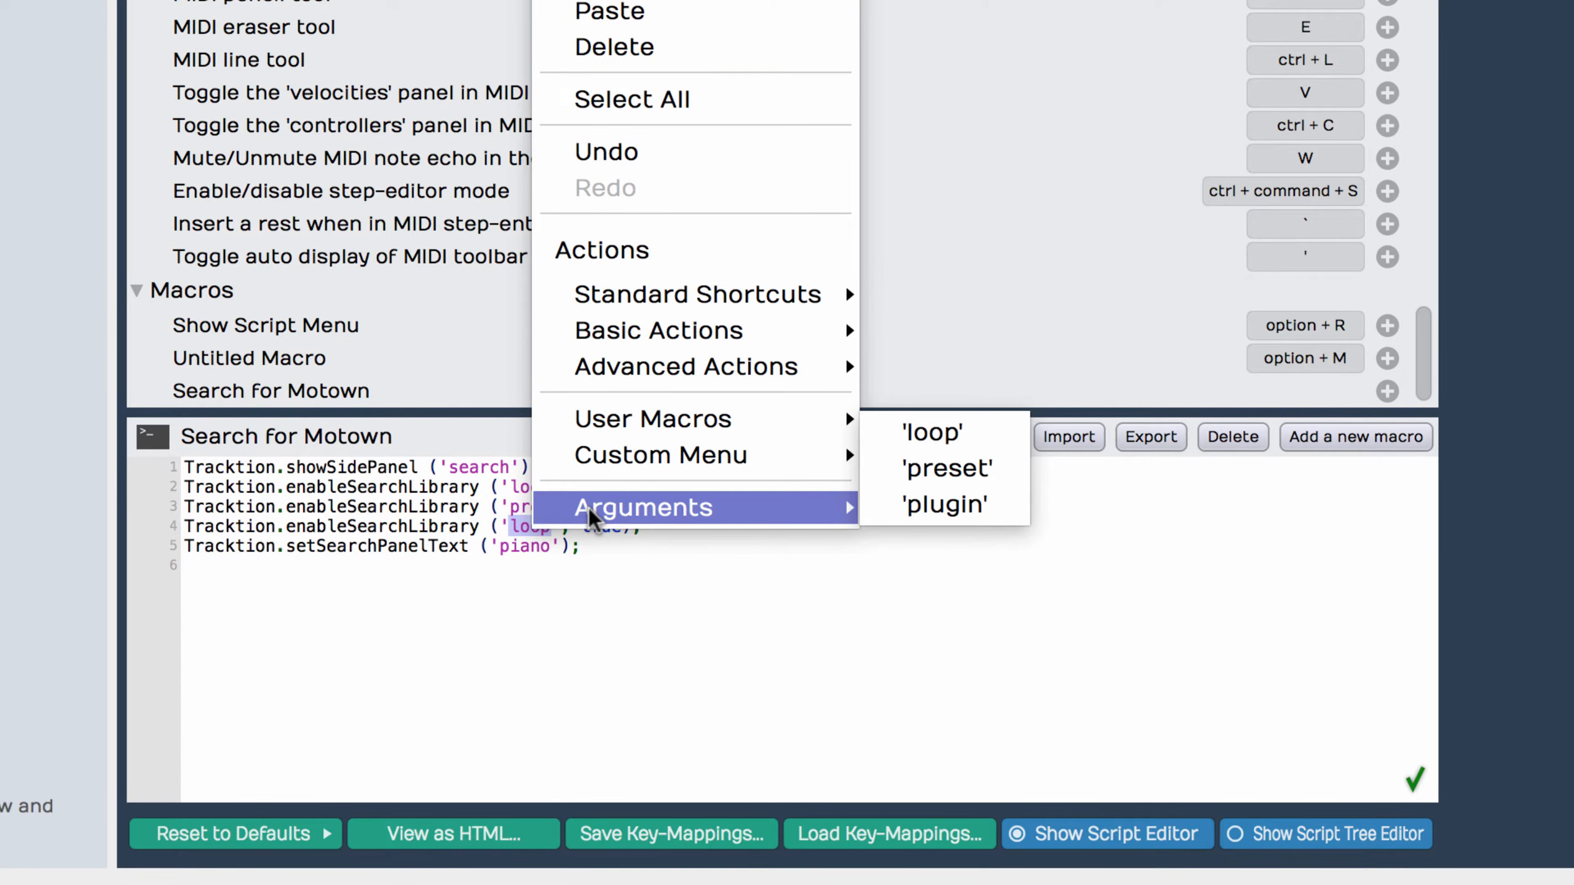
pyautogui.click(916, 503)
# Step: Set the second argument of the 'preset' and 'plugin' enableSearchLibrary calls to false
pyautogui.doubleClick(624, 510)
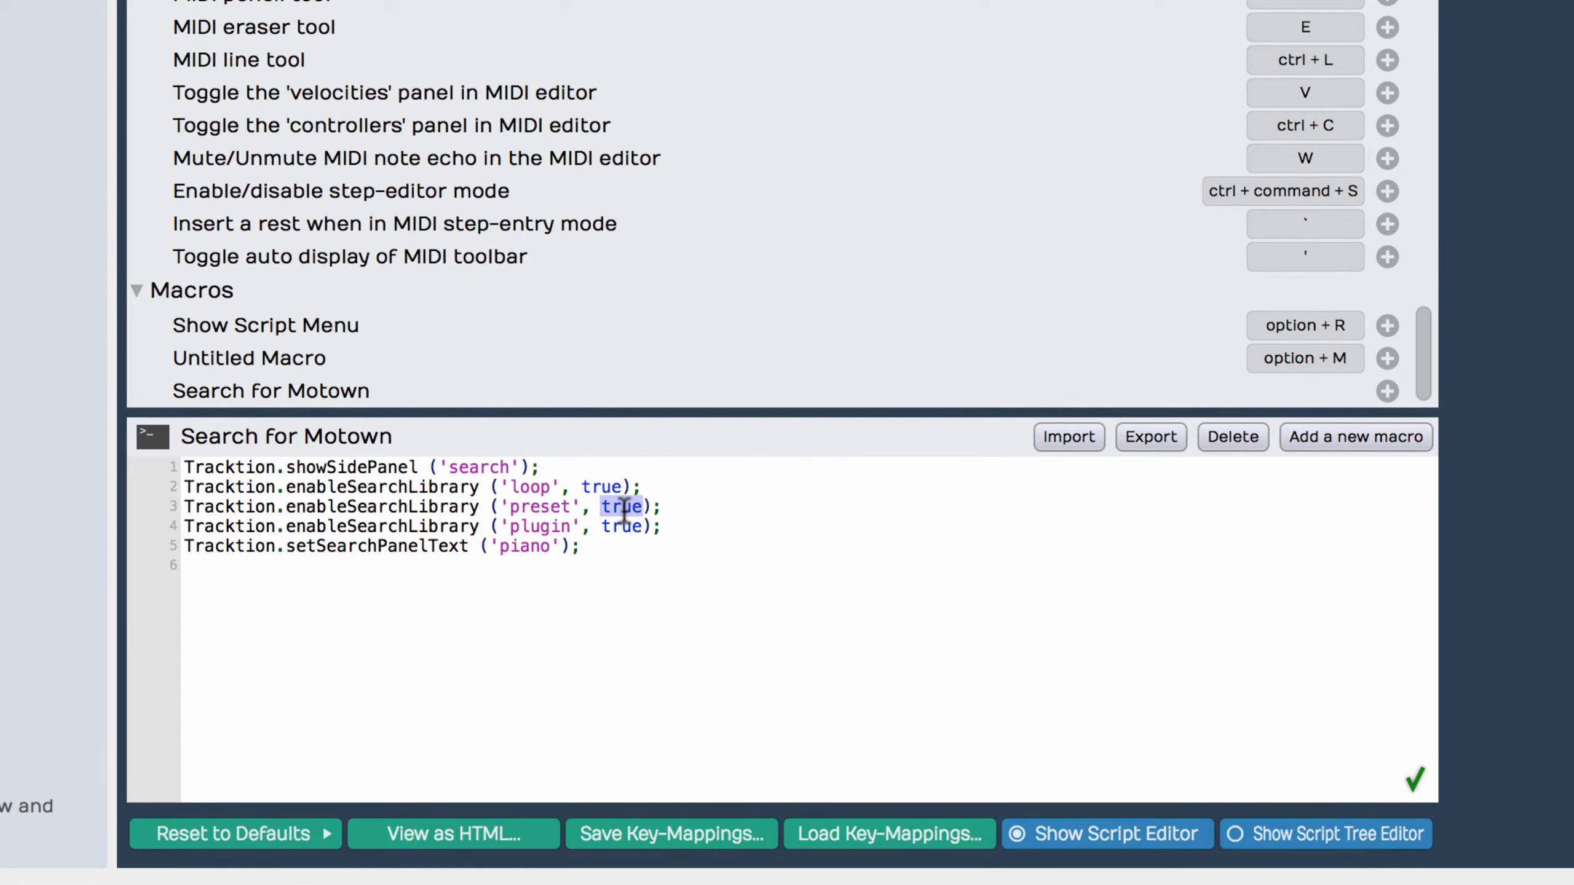
pyautogui.write('false')
pyautogui.doubleClick(625, 510)
pyautogui.doubleClick(621, 527)
pyautogui.write('false')
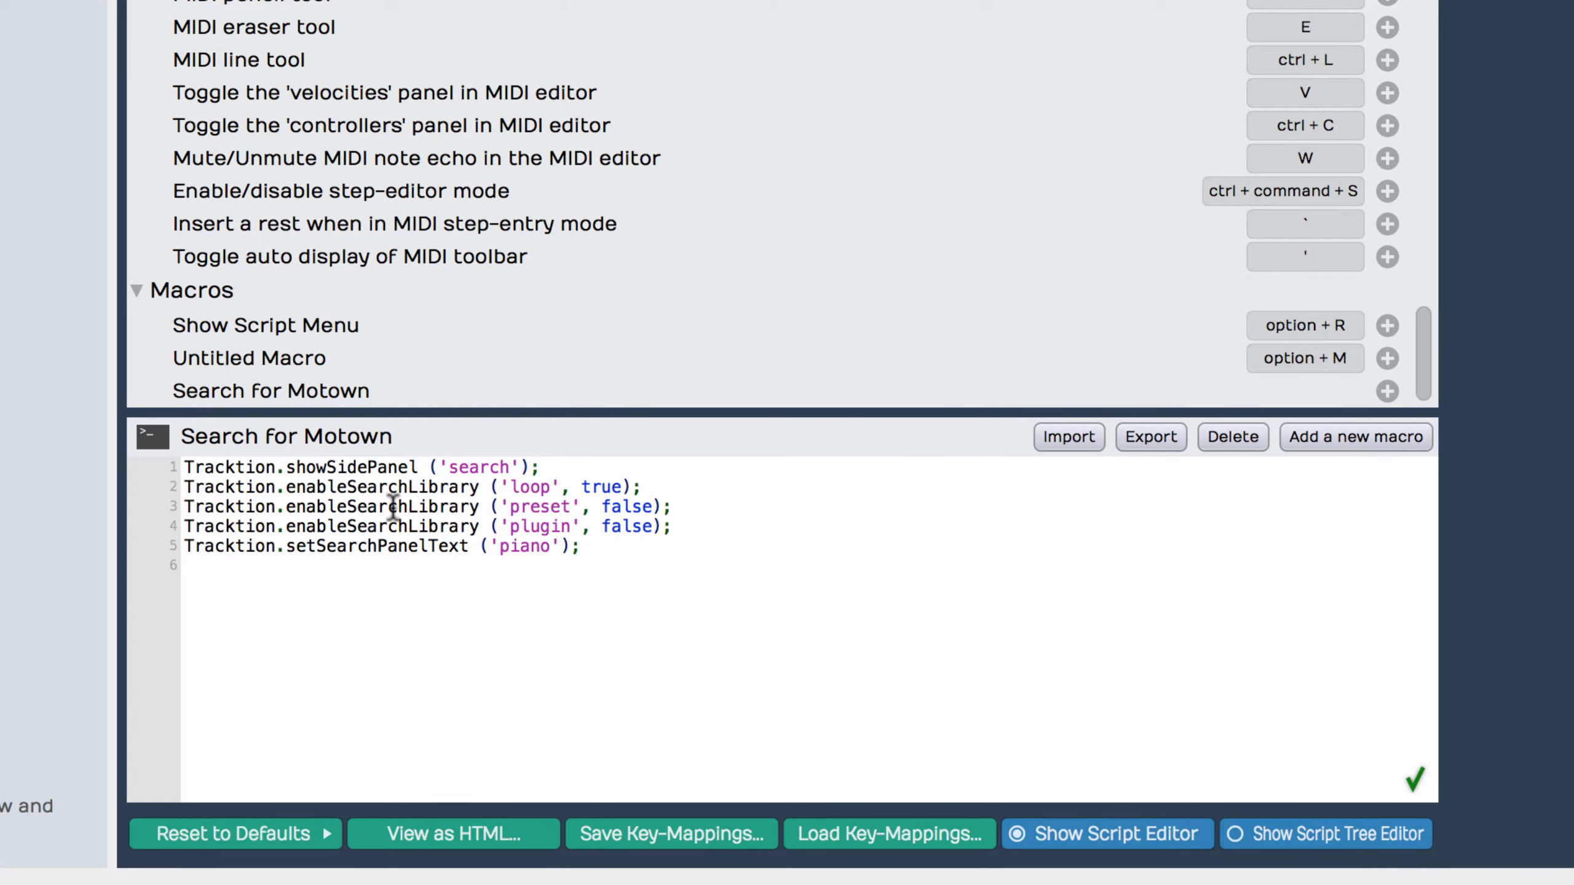
# Step: Replace the search text in the setSearchPanelText call with 'motown'
pyautogui.moveTo(393, 508)
pyautogui.moveTo(391, 548)
pyautogui.doubleClick(524, 548)
pyautogui.write('motown')
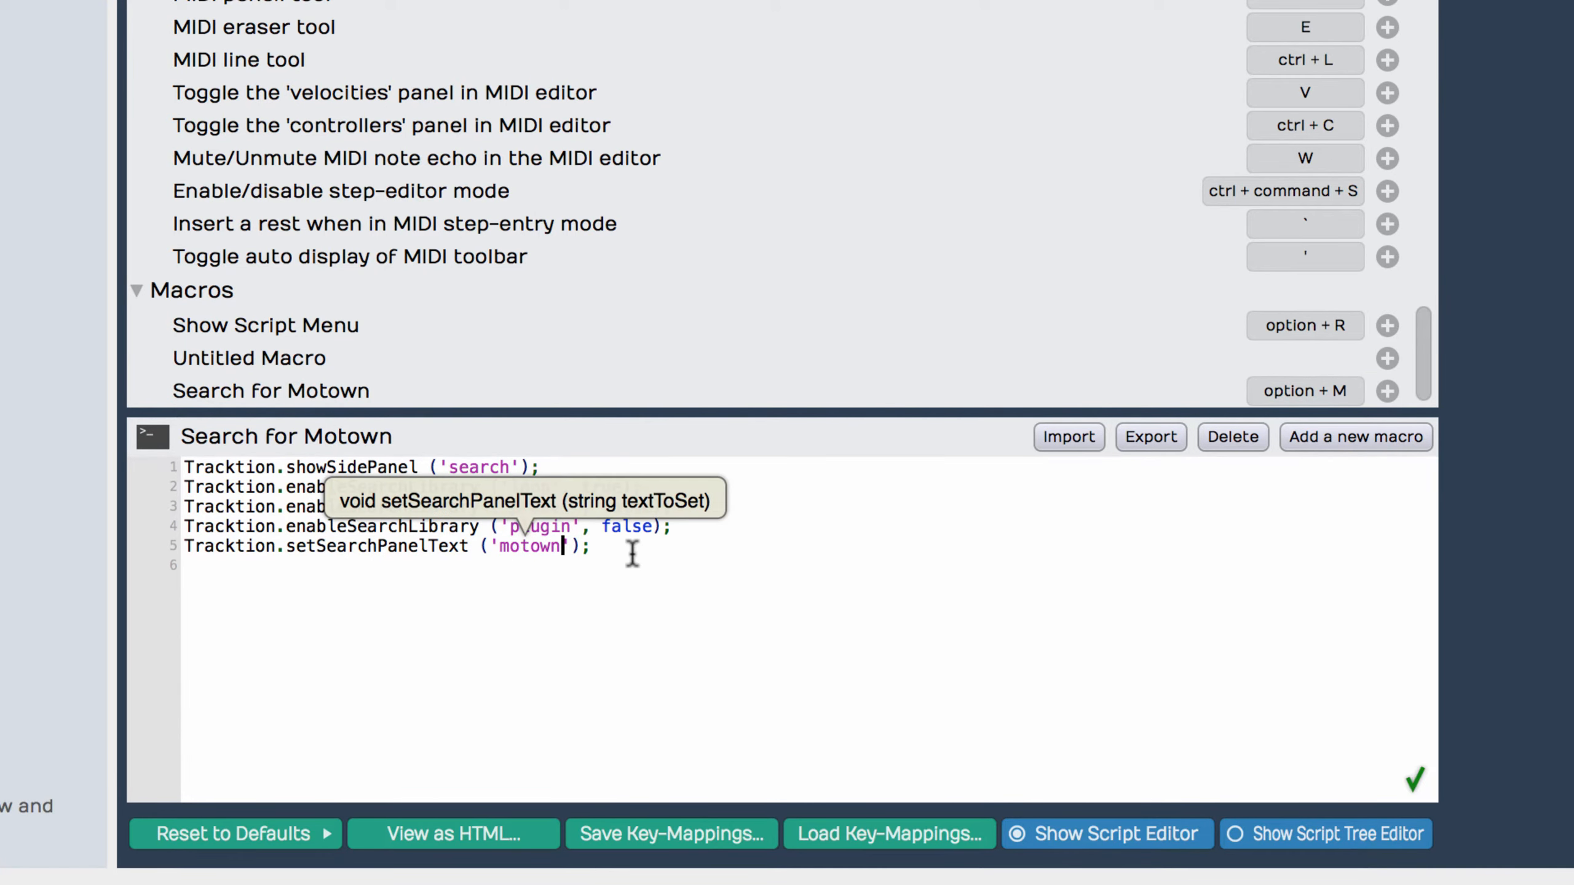
pyautogui.click(636, 554)
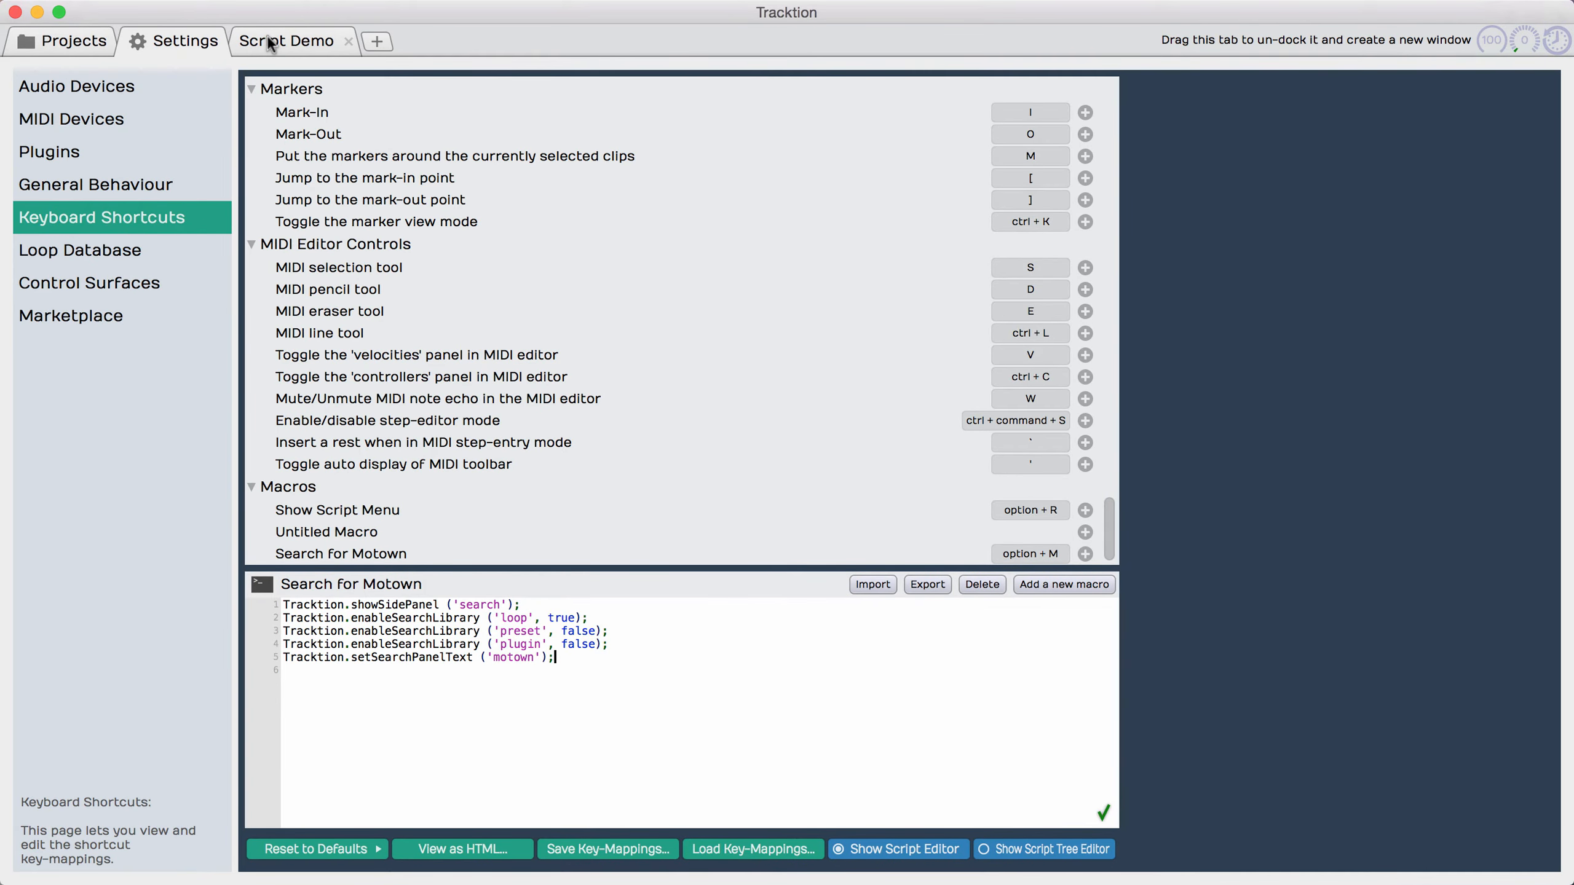
# Step: Switch to the Script Demo edit and check which library types the search covers
pyautogui.click(268, 39)
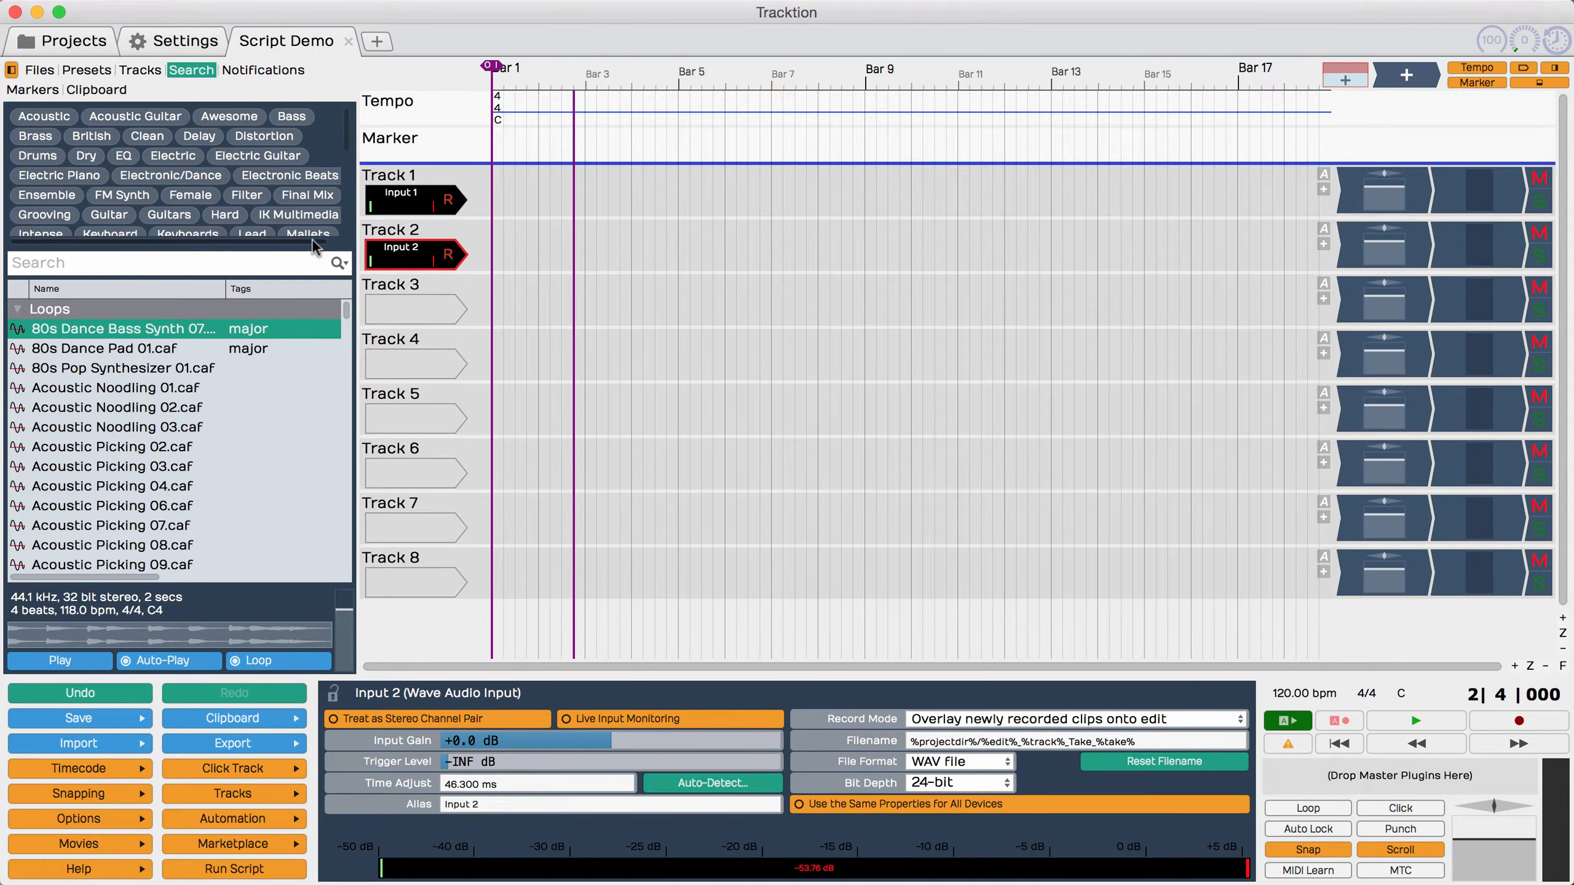
pyautogui.click(340, 263)
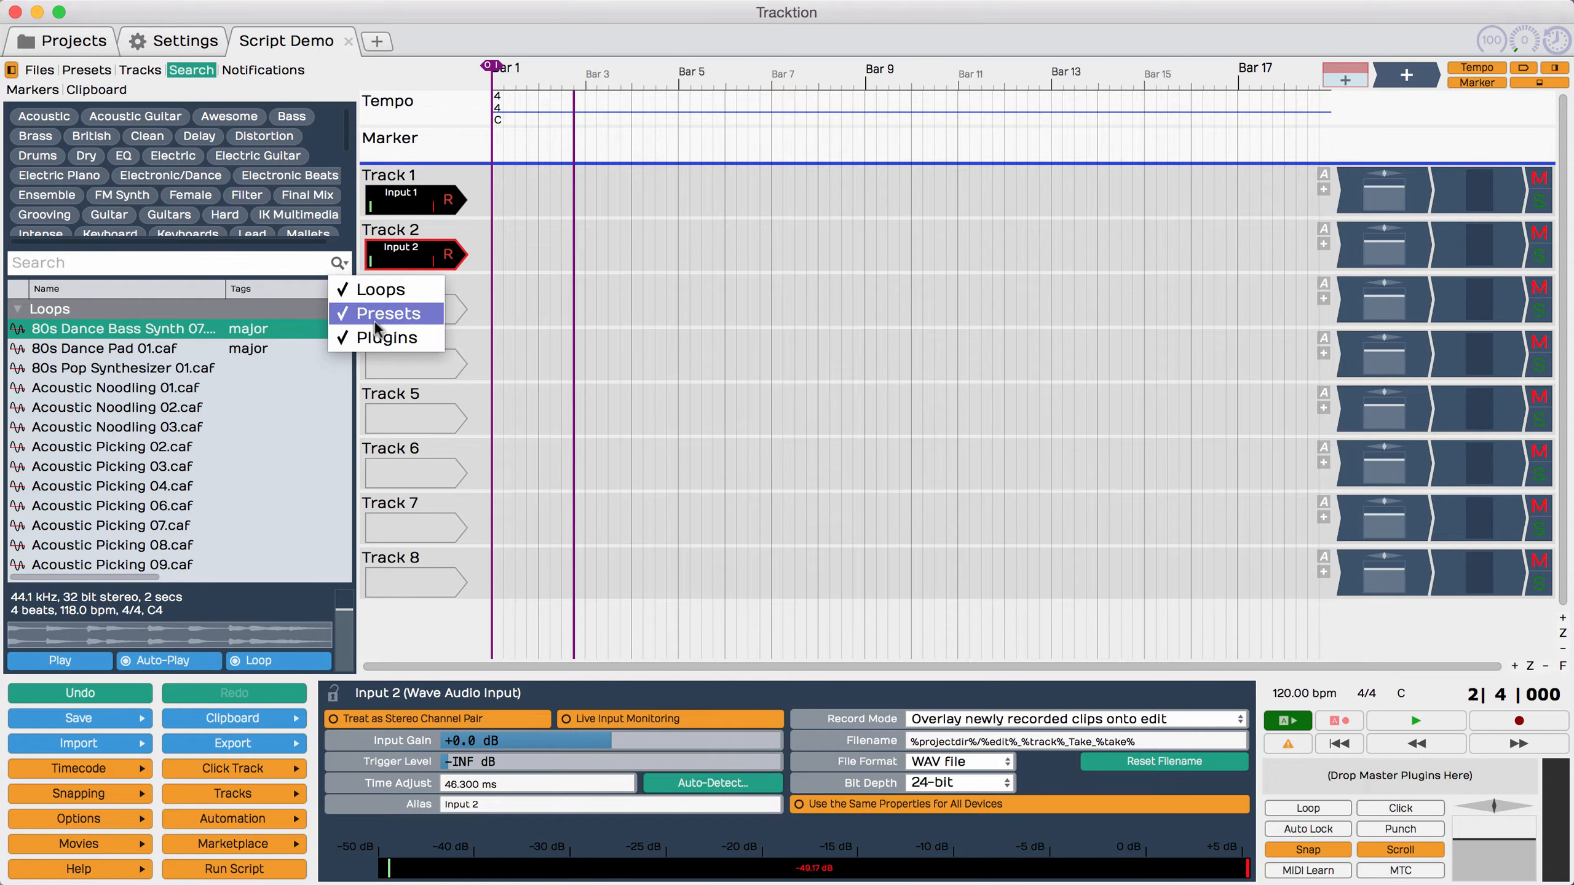
pyautogui.click(594, 396)
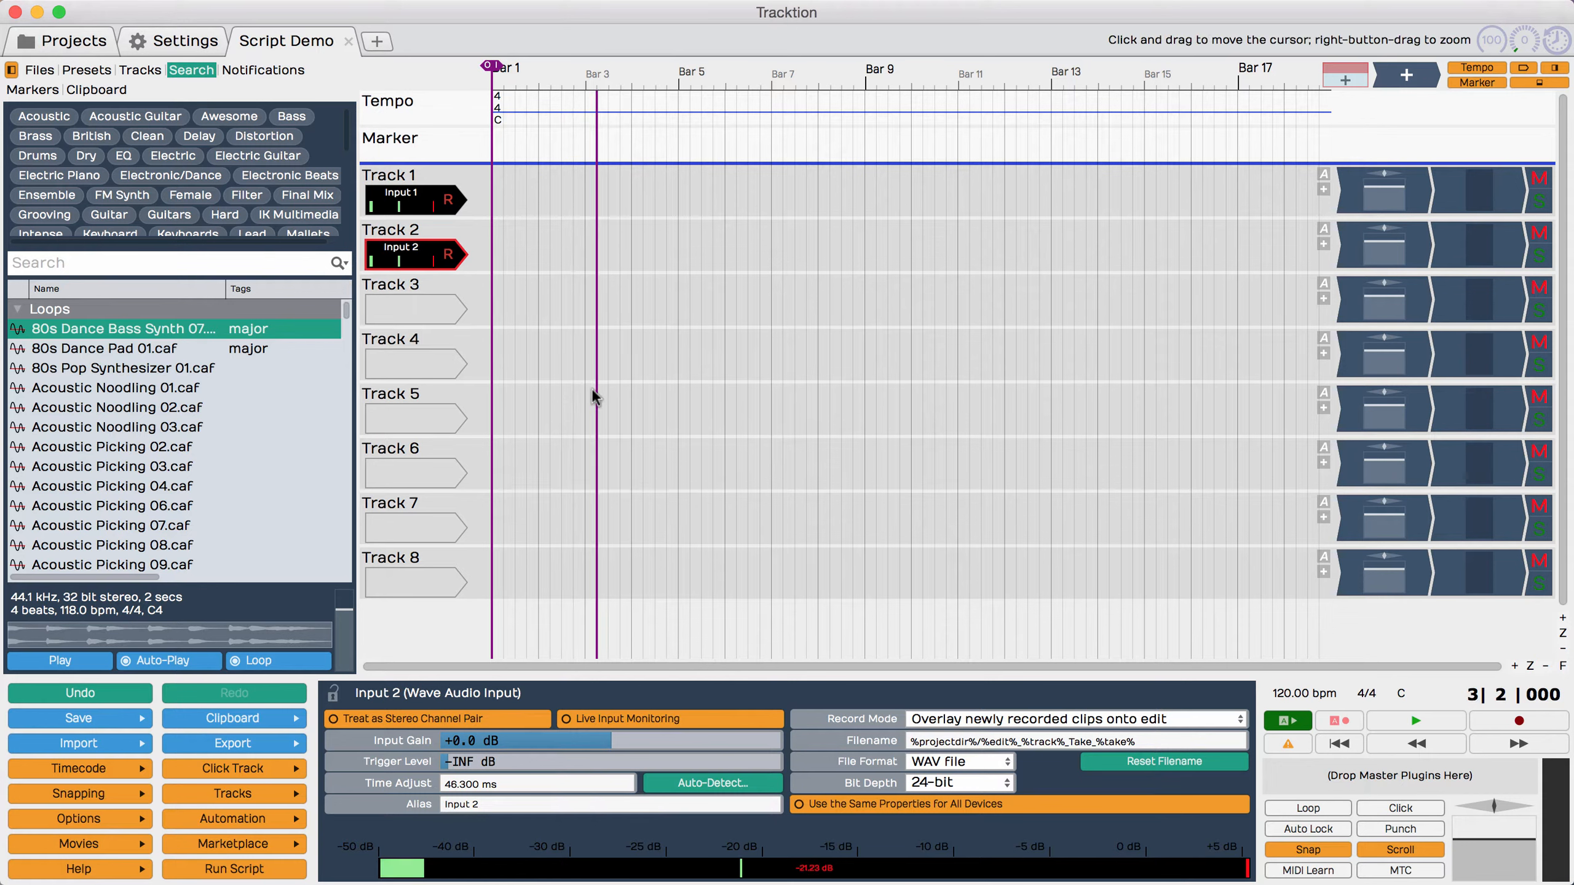
# Step: Run the Search for Motown macro in the edit and check which library types it leaves enabled
pyautogui.hotkey('alt', 'm')
pyautogui.write('motown')
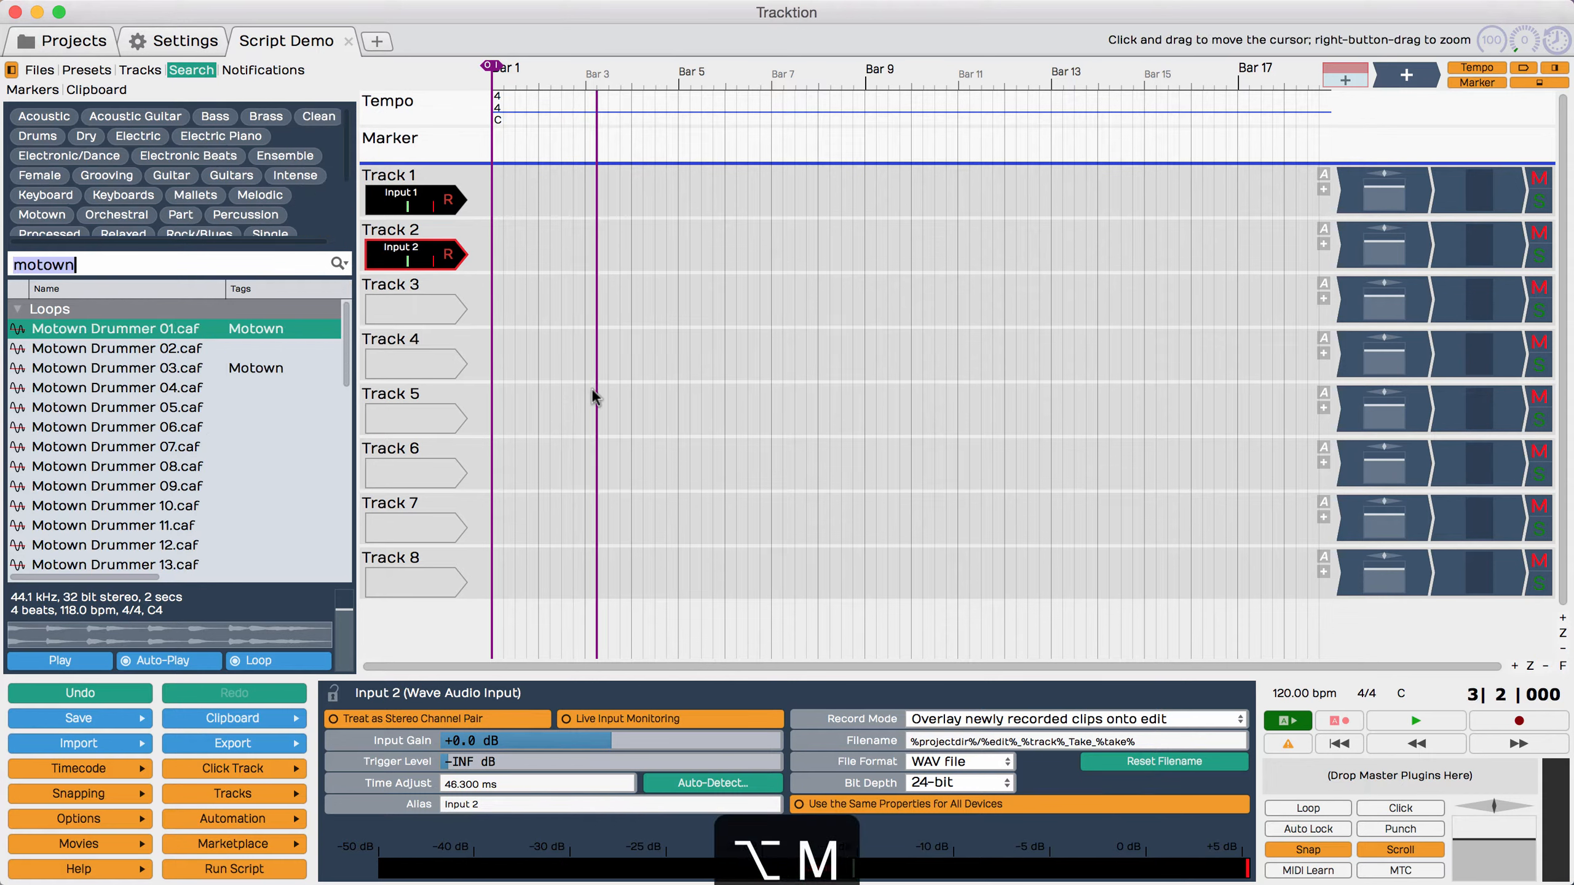
pyautogui.click(338, 263)
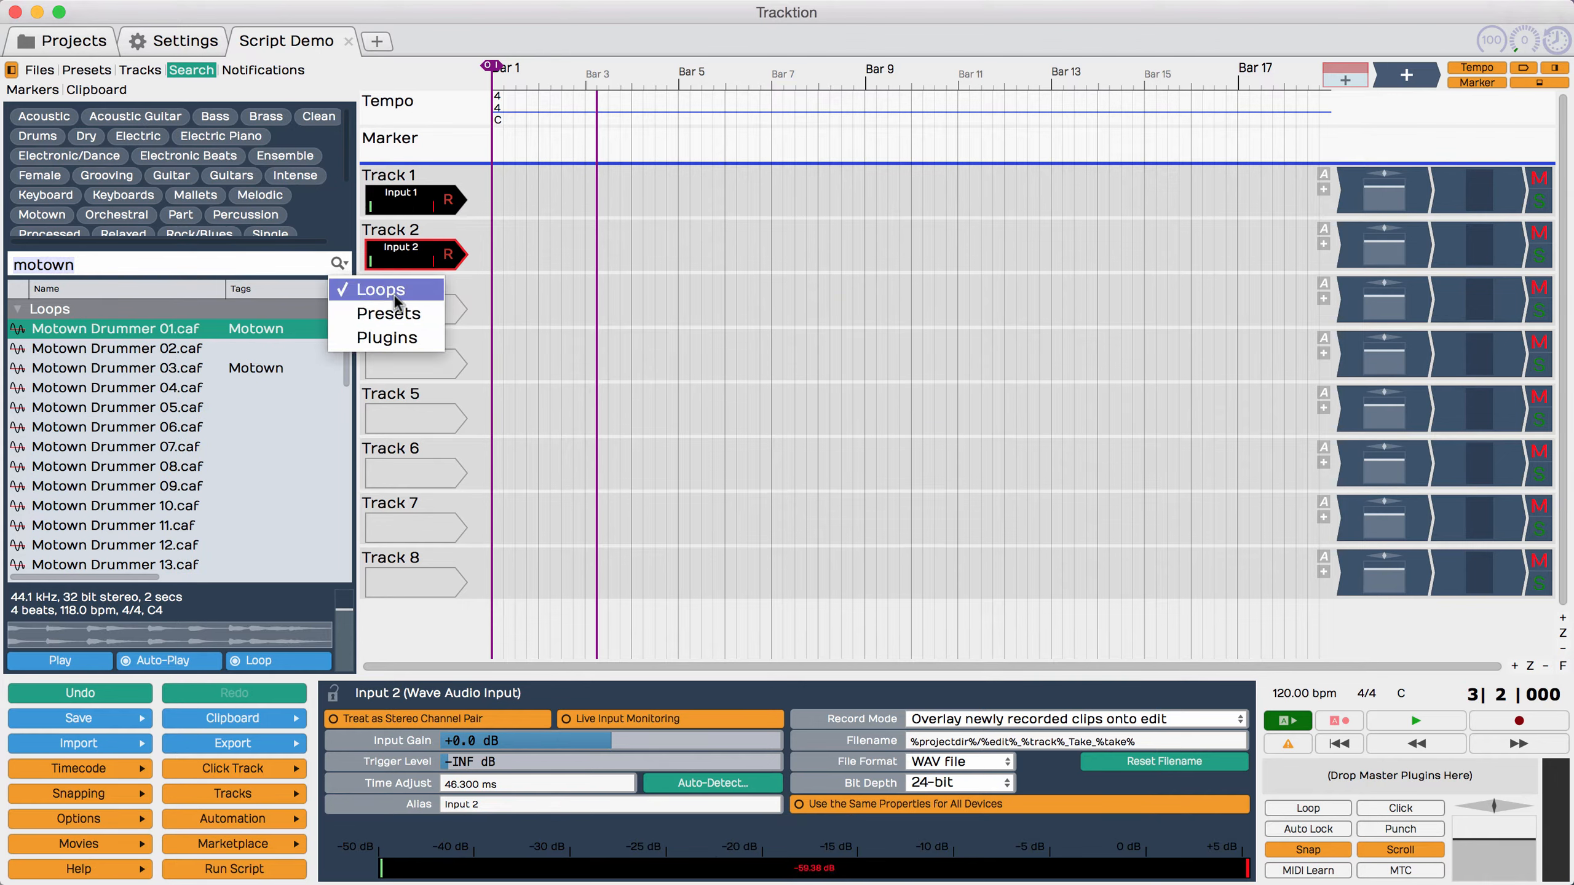
pyautogui.click(623, 310)
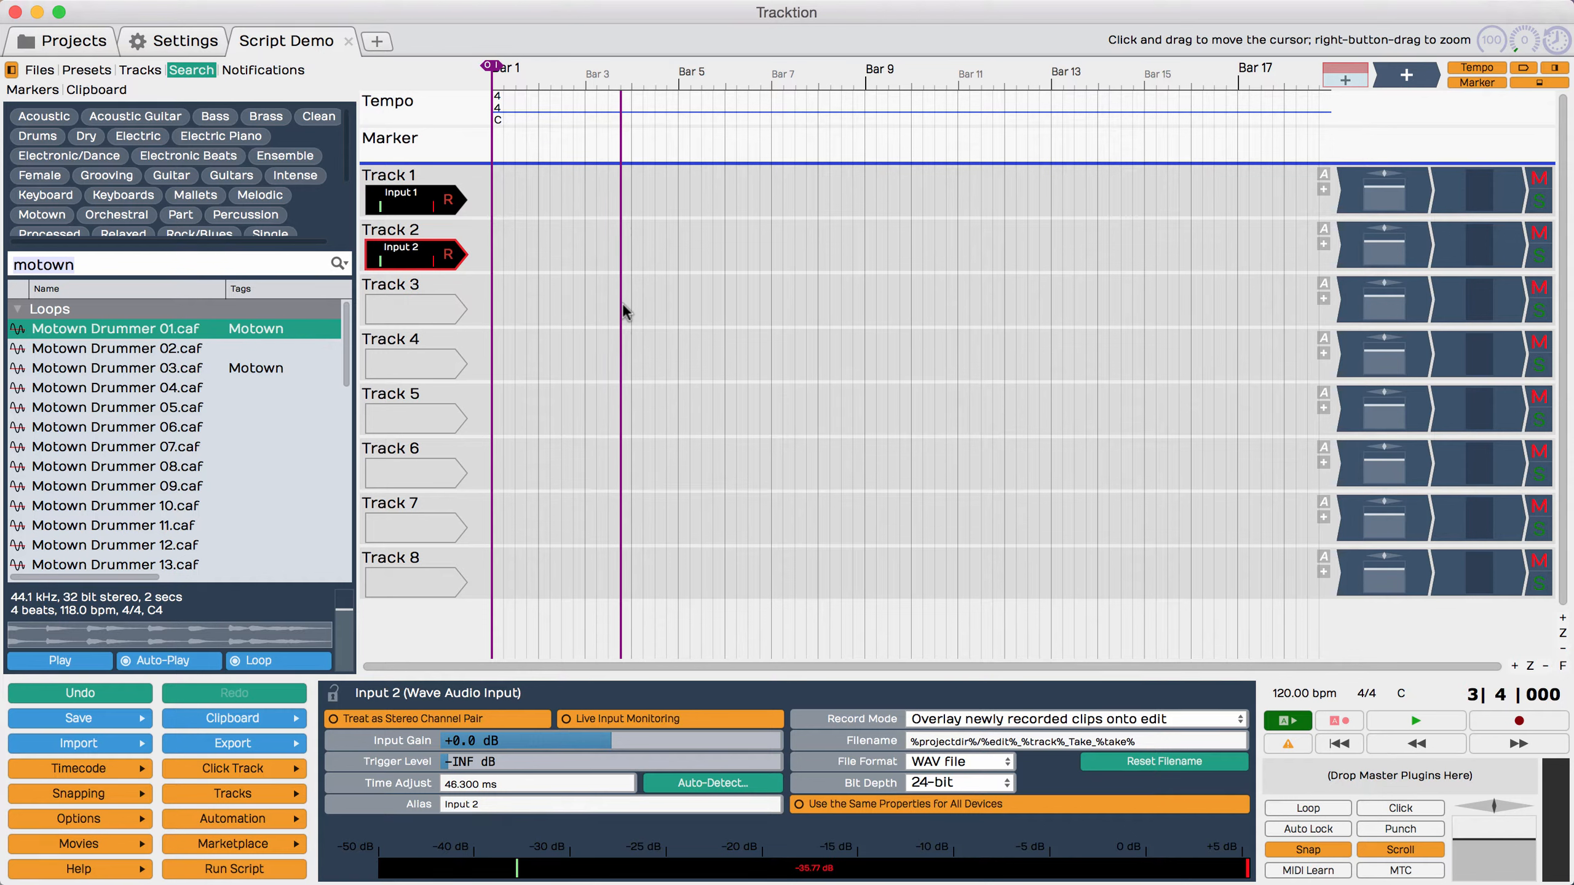
# Step: Bring up the script menu in the edit and look at its User Macros group
pyautogui.hotkey('alt', 'r')
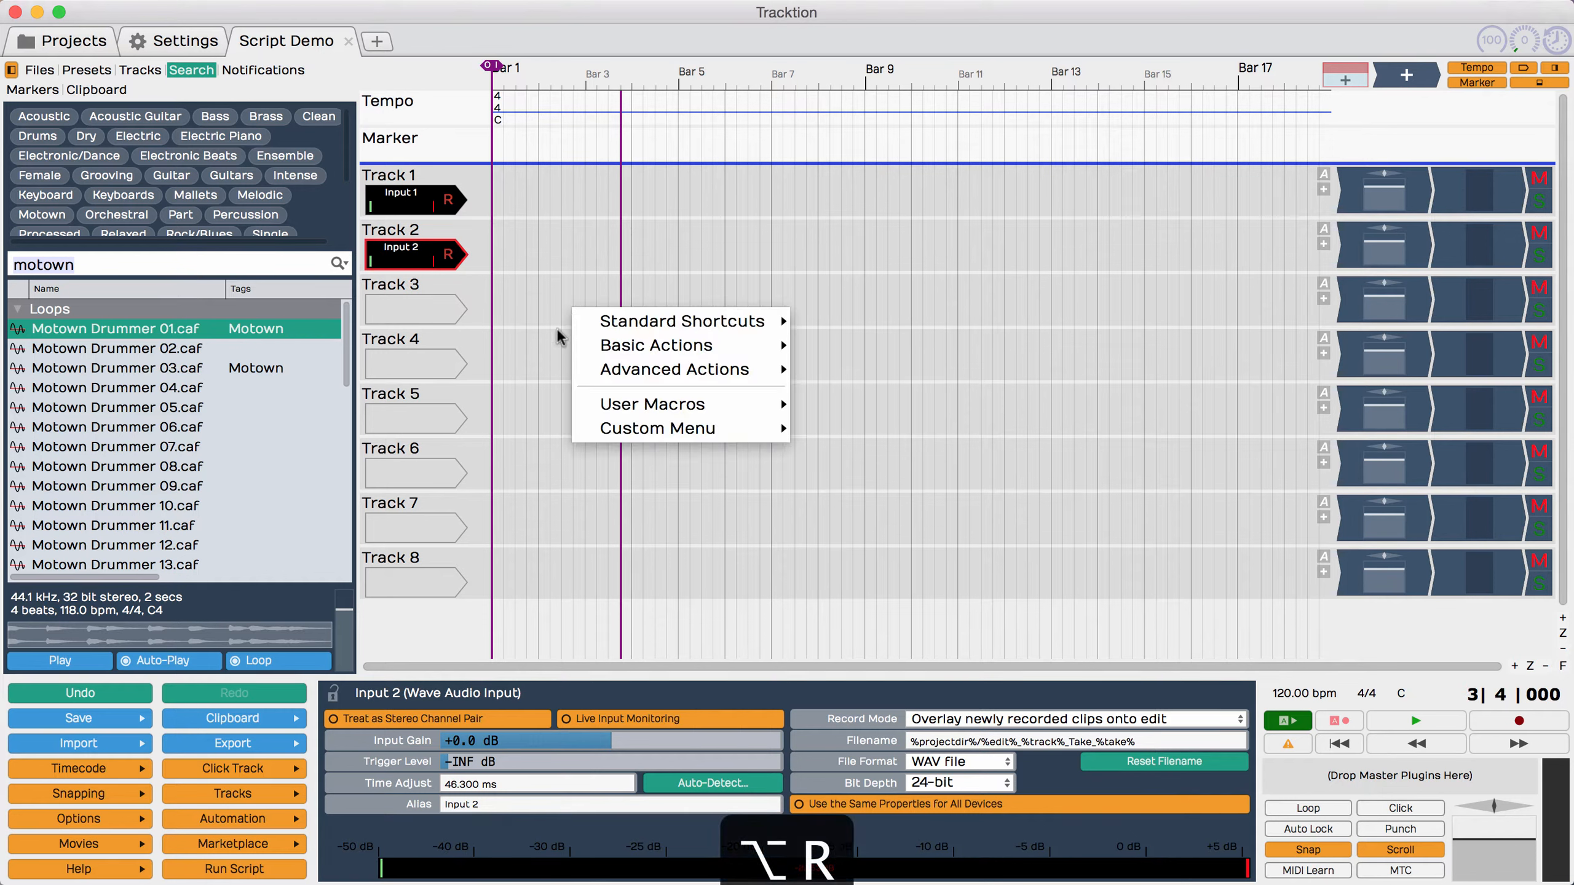
pyautogui.moveTo(678, 408)
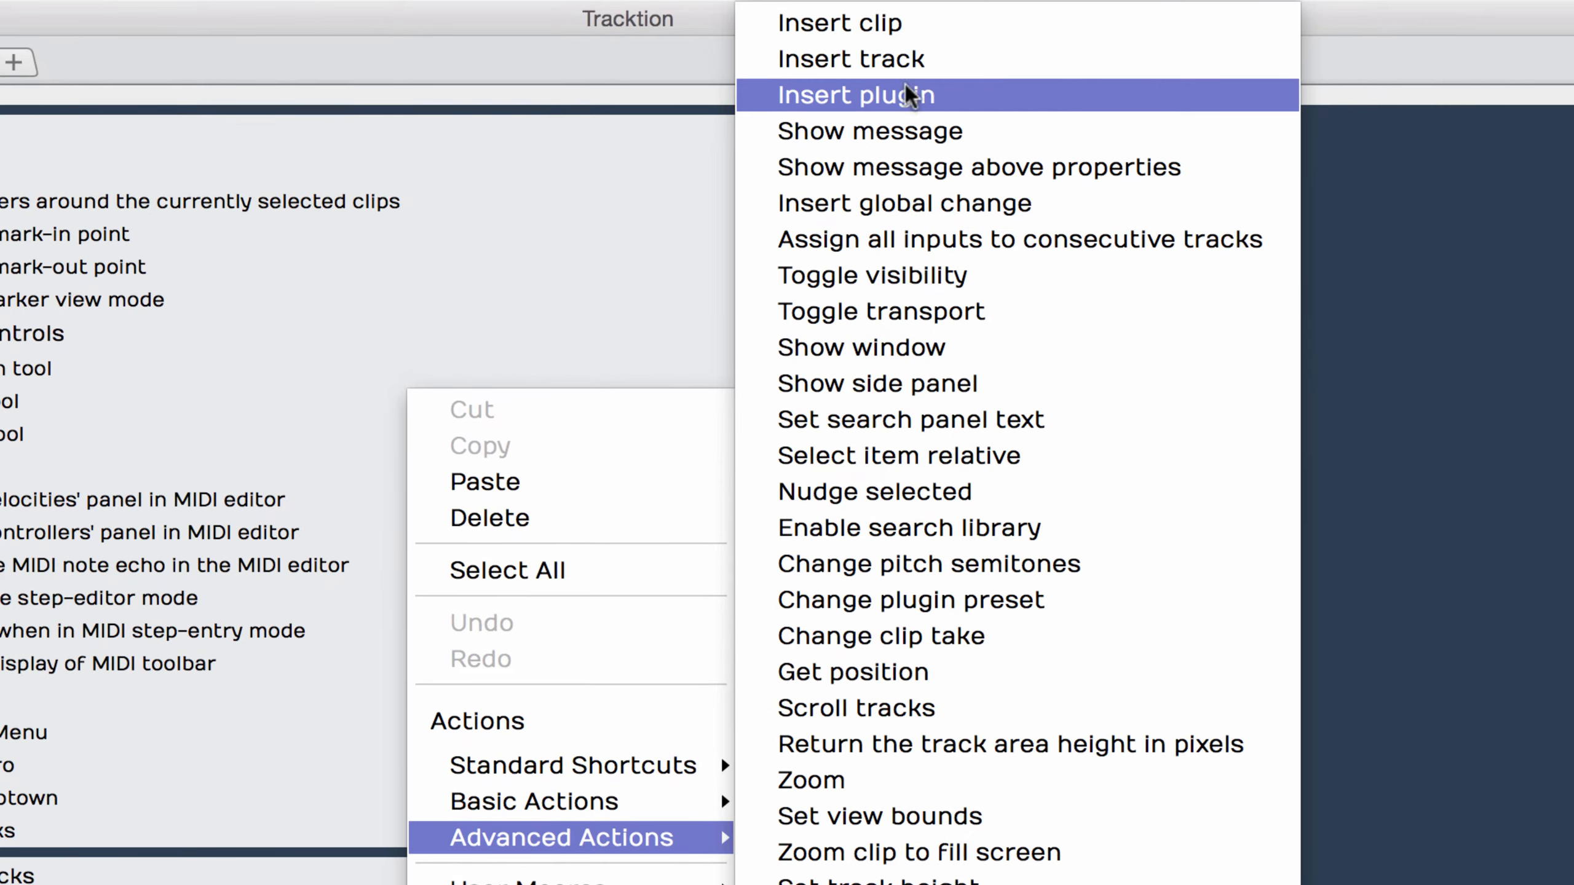
# Step: Insert the advanced action Insert track into the Insert 4 Tracks script
pyautogui.click(878, 57)
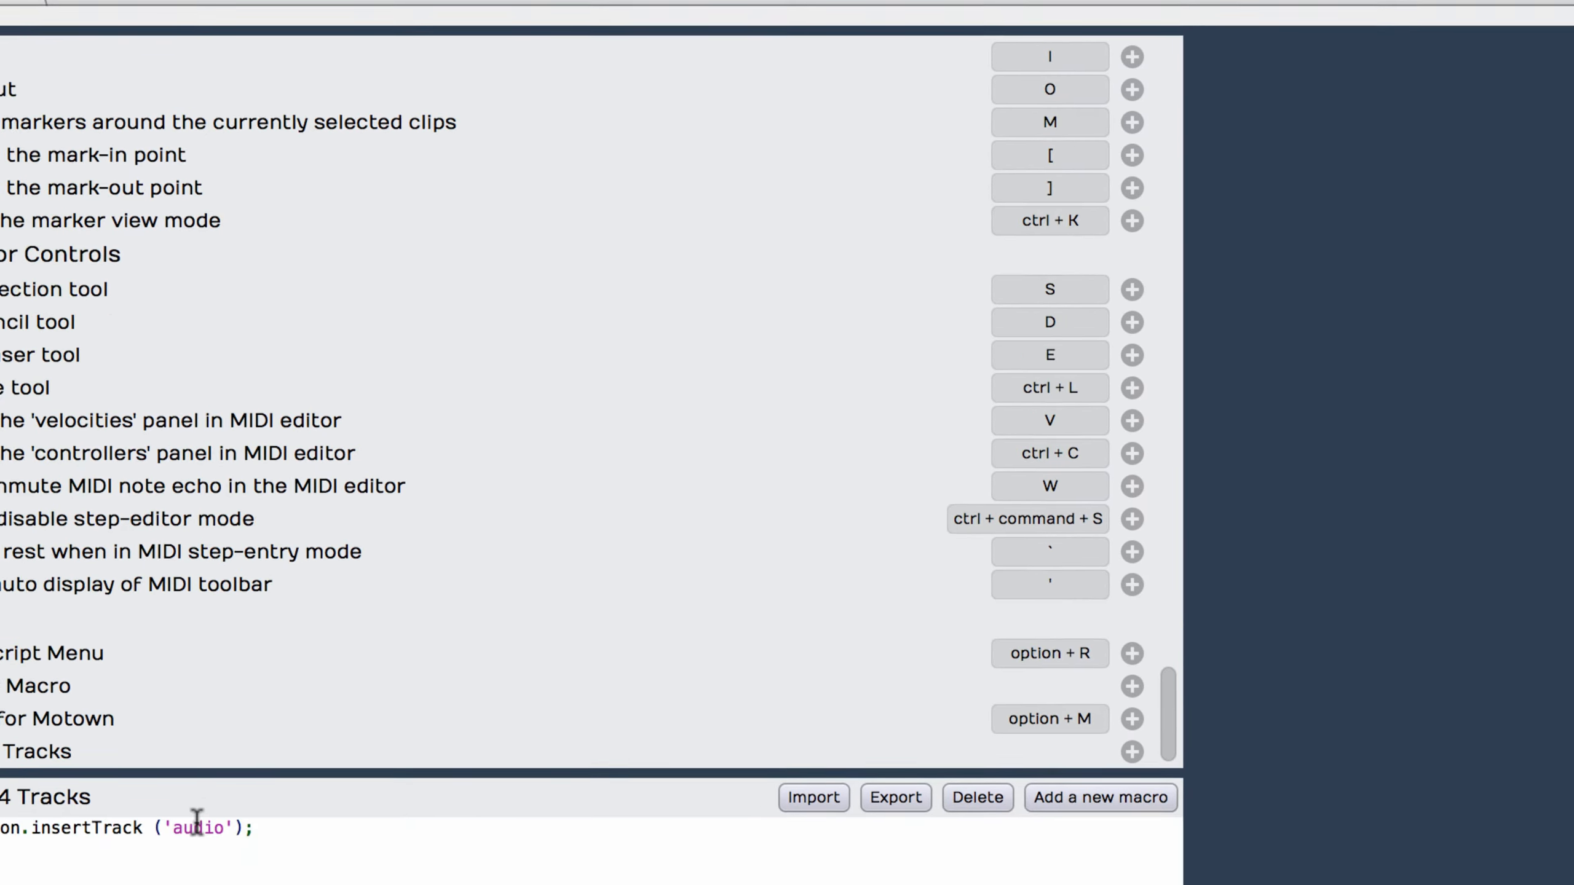
pyautogui.rightClick(197, 821)
pyautogui.moveTo(324, 800)
pyautogui.click(602, 727)
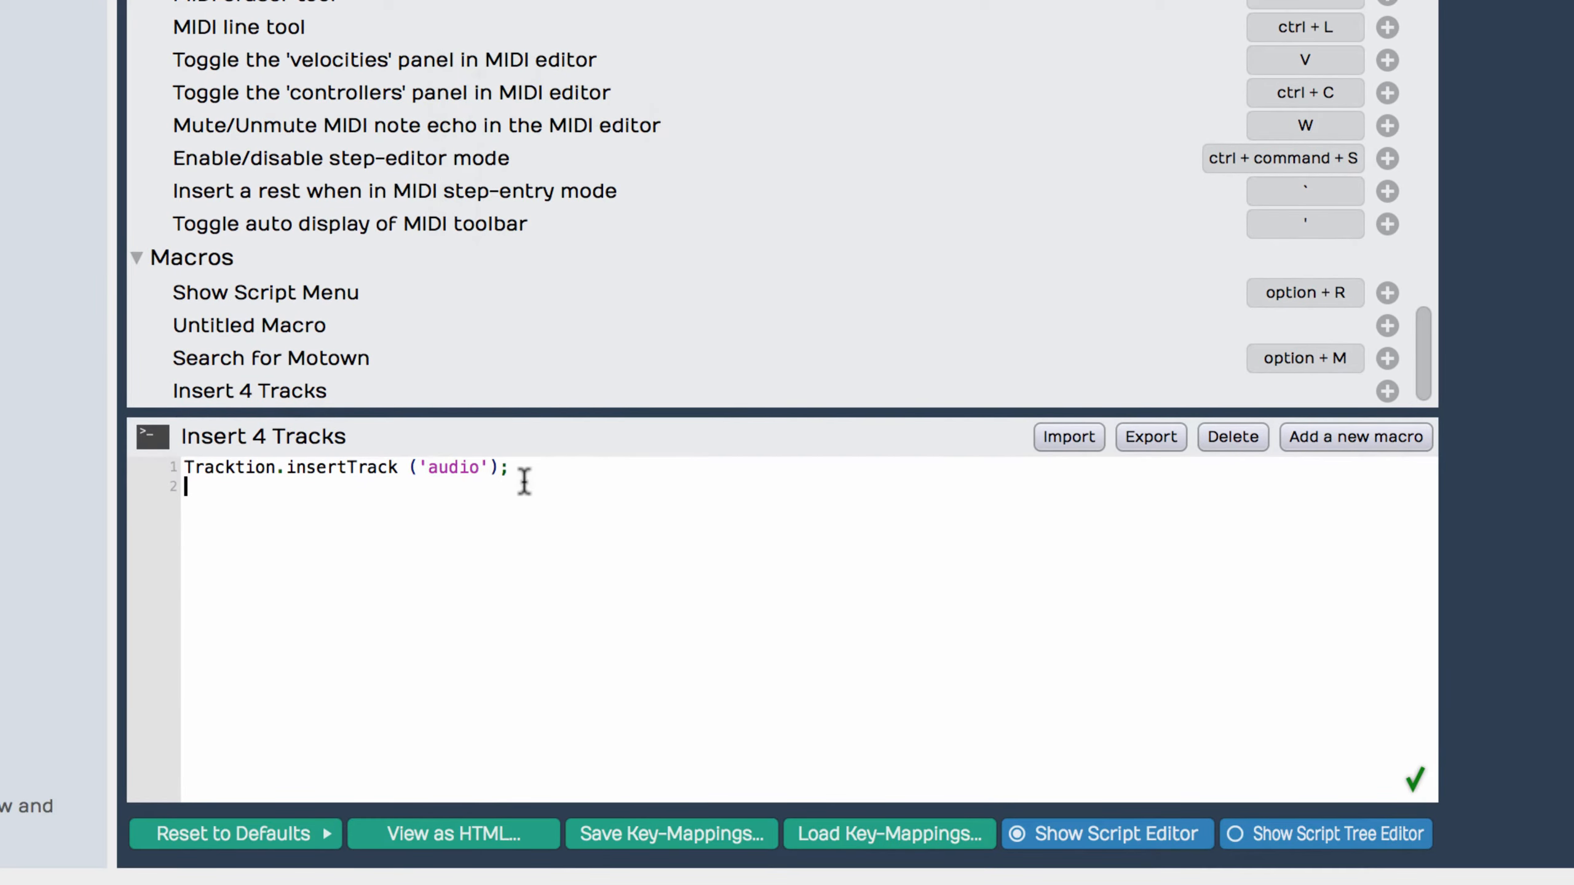
# Step: Add the loop header "for (var i = 4; --i >= 0;)" above the insertTrack call and indent the call beneath it
pyautogui.press('Return')
pyautogui.press('Up')
pyautogui.write('for (var i = ')
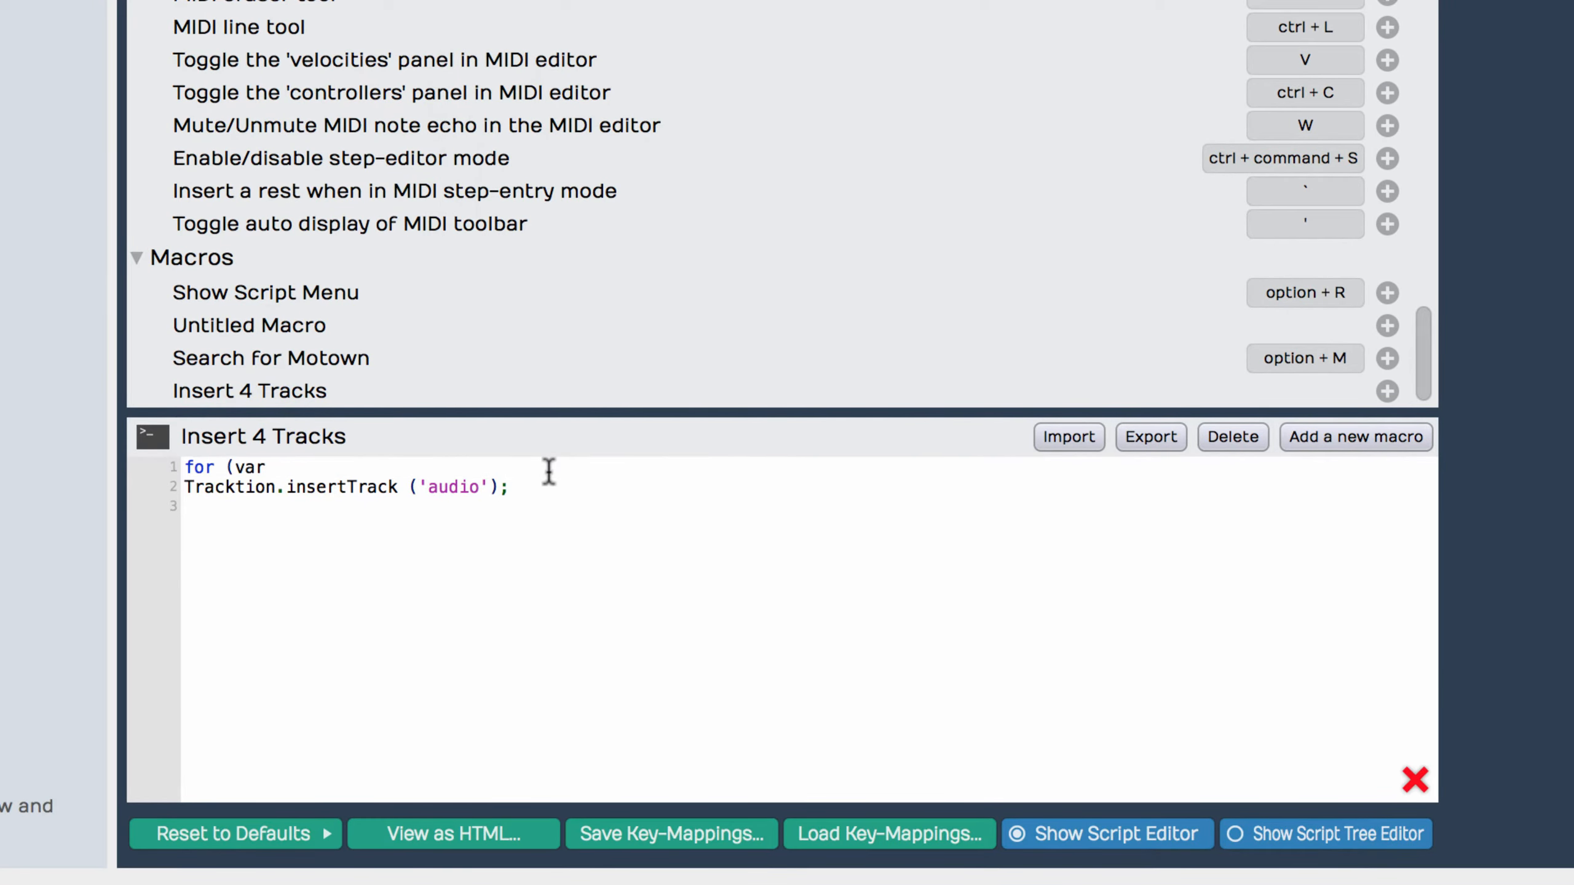
pyautogui.write('4; --i >= 0;)')
pyautogui.press('Right')
pyautogui.click(618, 510)
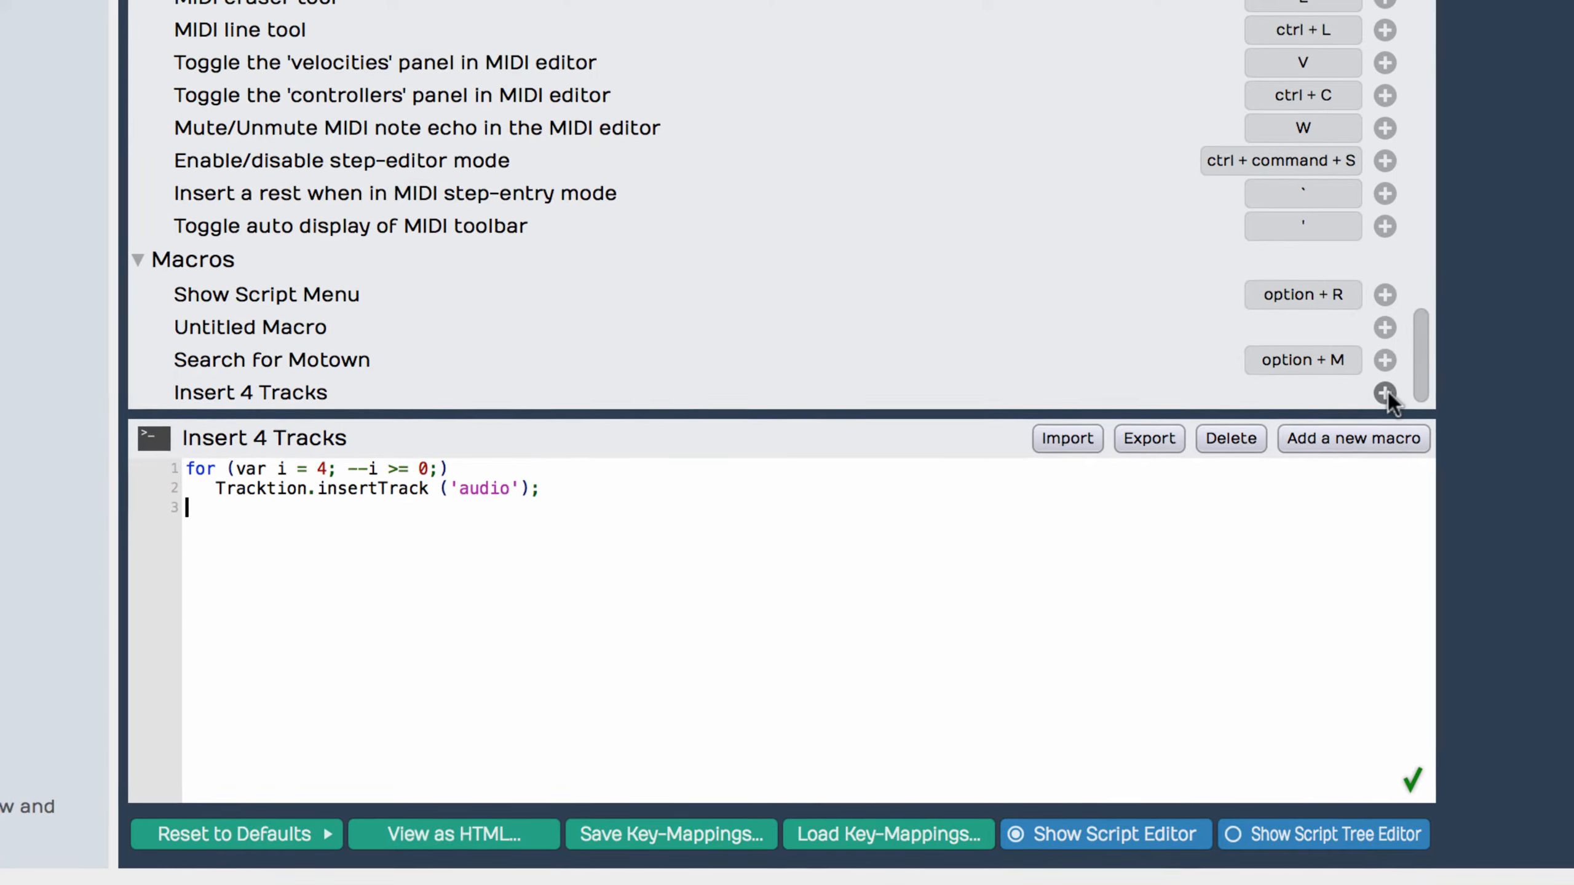
# Step: Map the Insert 4 Tracks macro to option + T
pyautogui.click(1387, 391)
pyautogui.hotkey('alt', 't')
pyautogui.click(785, 434)
# Step: Run the Insert 4 Tracks macro in the Script Demo edit with Track 4 selected
pyautogui.click(286, 41)
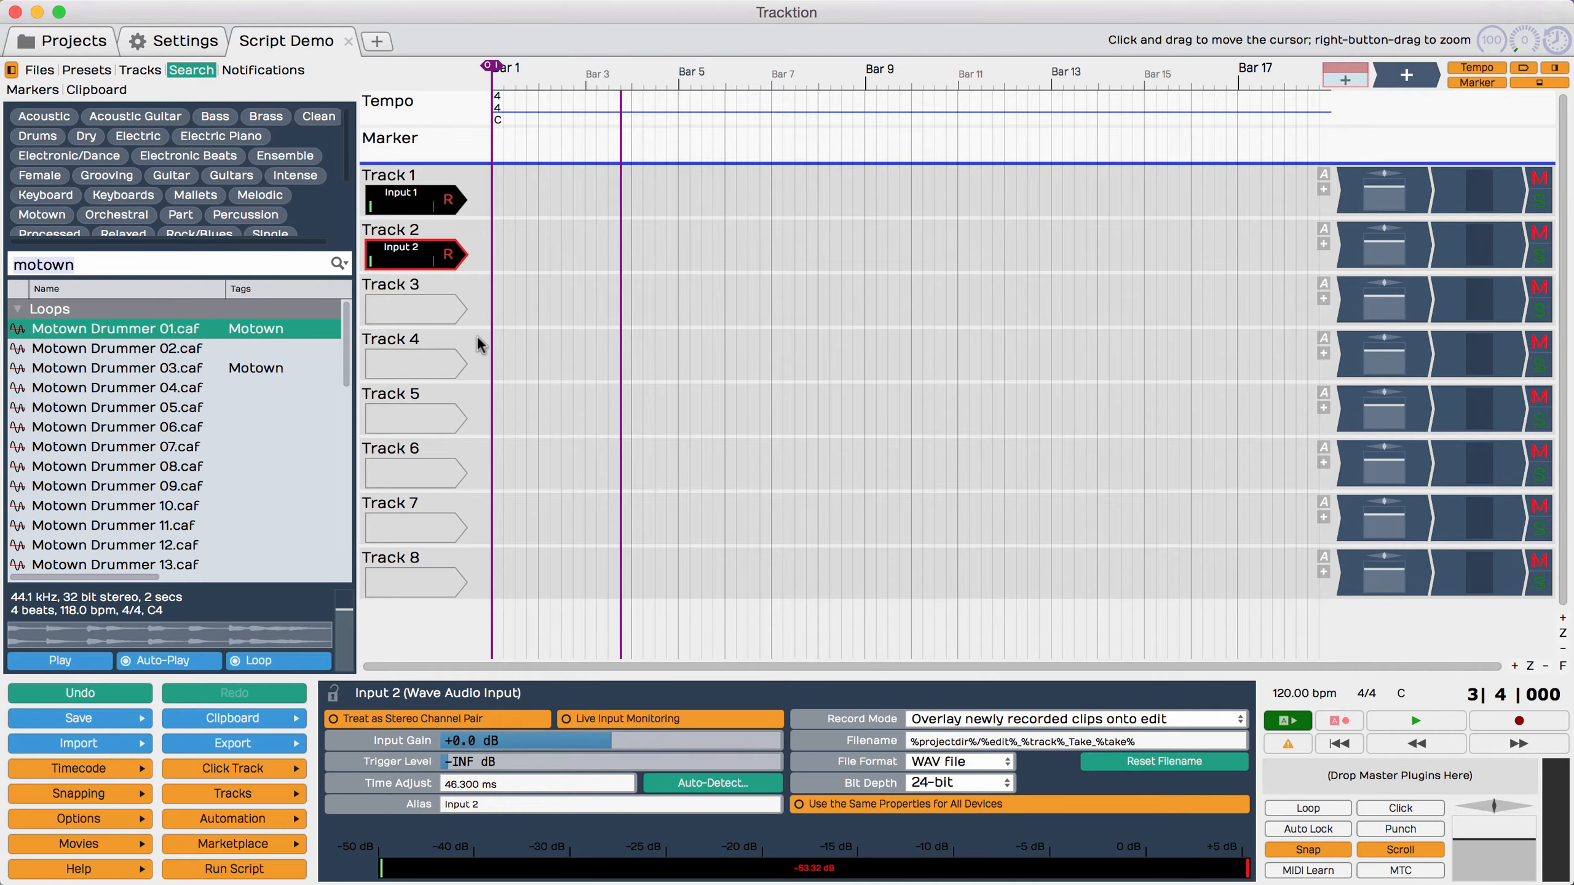
pyautogui.click(411, 335)
pyautogui.hotkey('alt', 't')
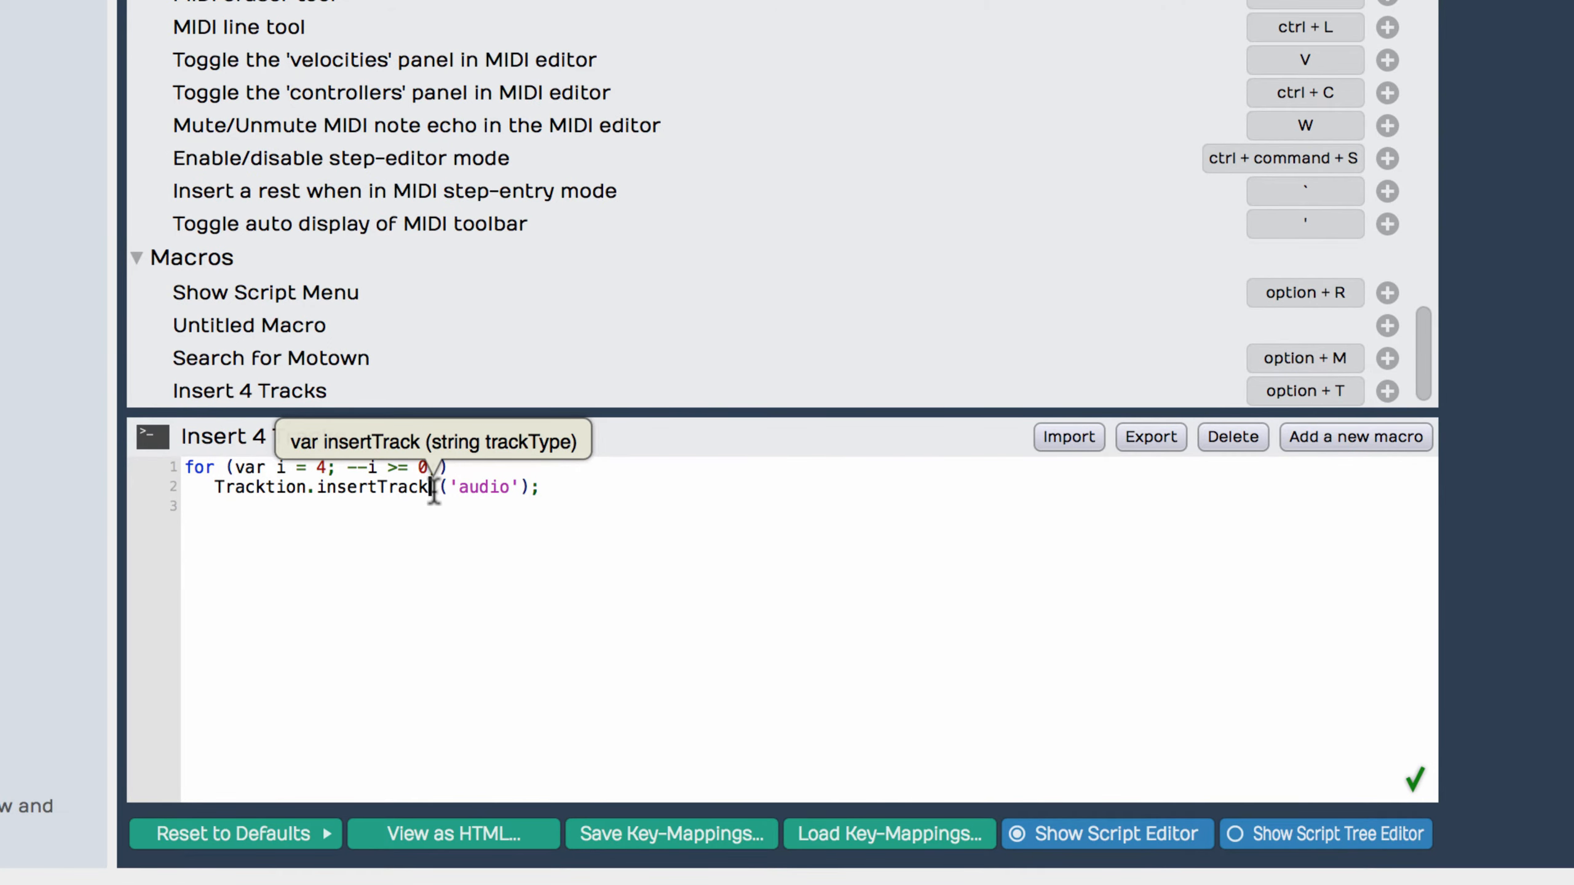
# Step: Try the misspelled function name insertTracks, inspect the script error indicator, and restore the name to insertTrack
pyautogui.write('s')
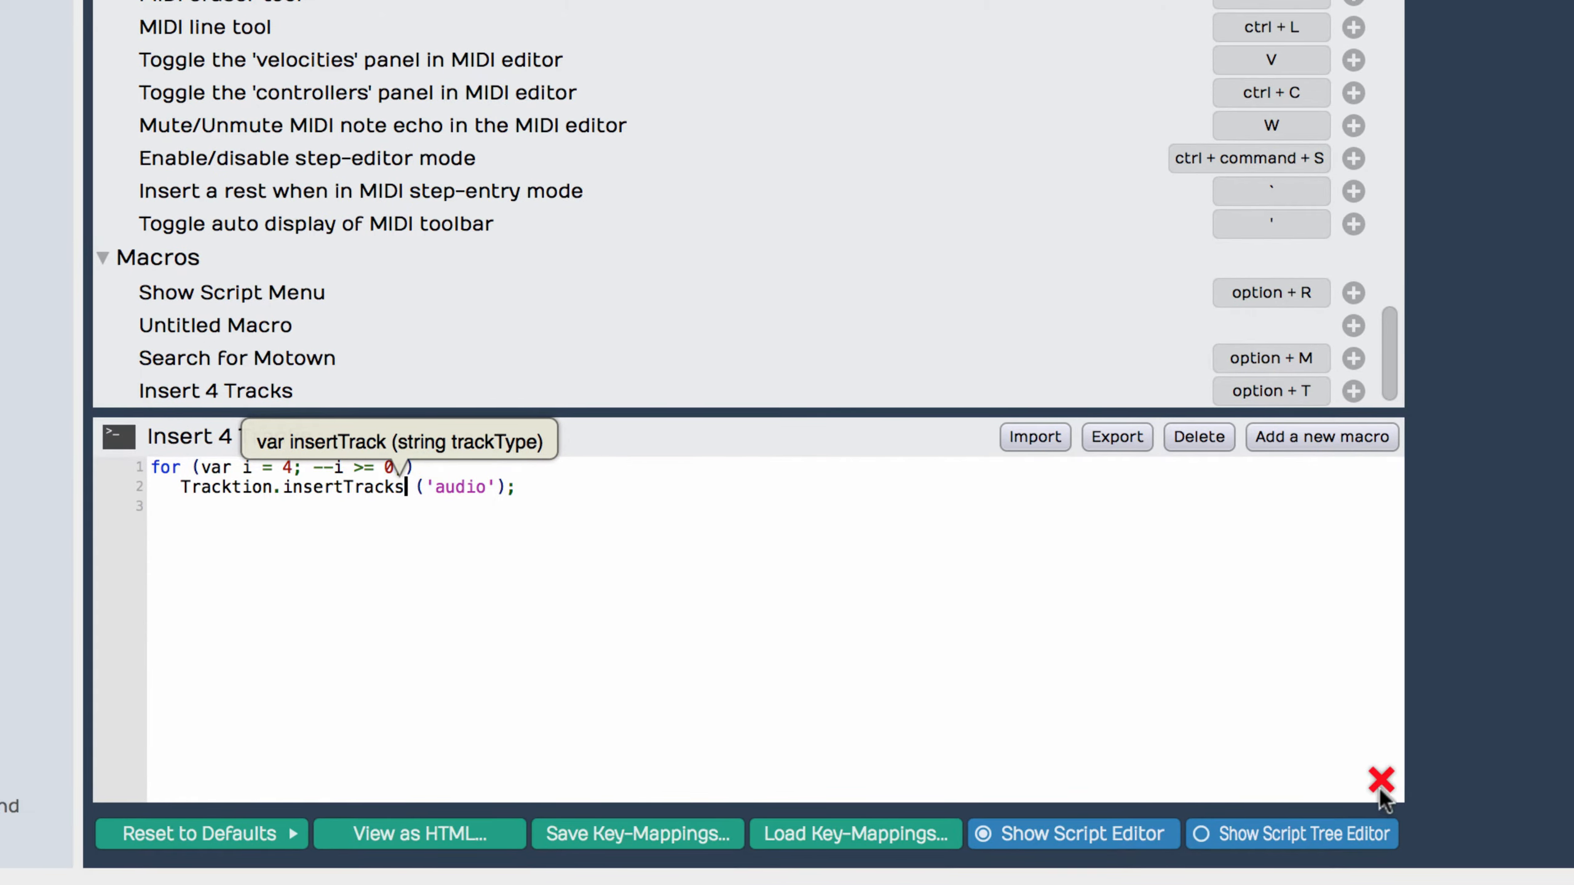
pyautogui.moveTo(1416, 784)
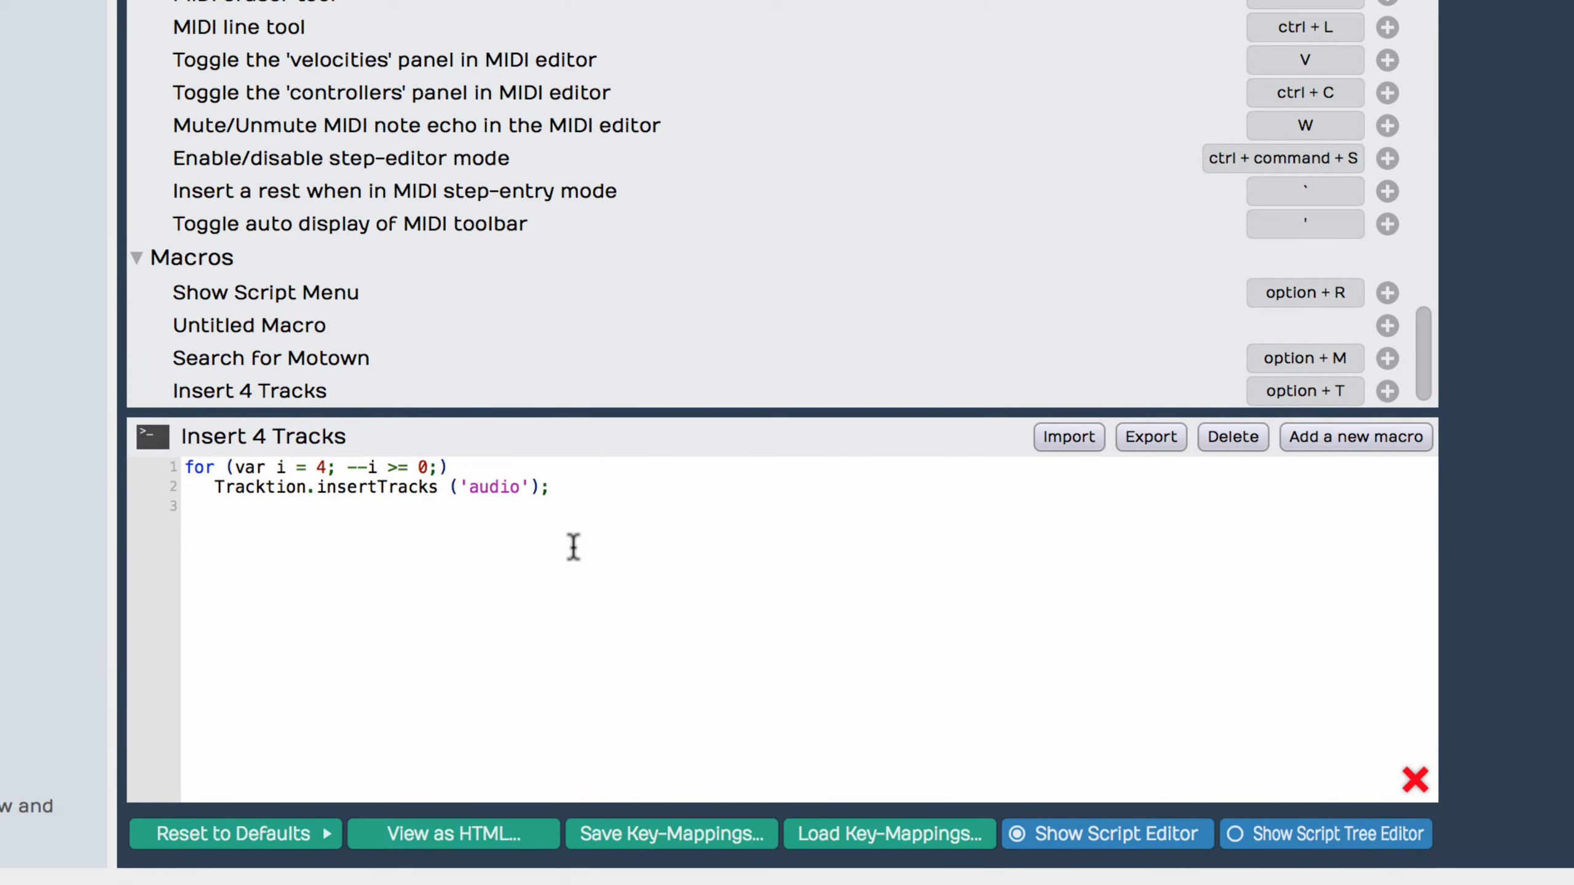
pyautogui.click(439, 490)
pyautogui.press('BackSpace')
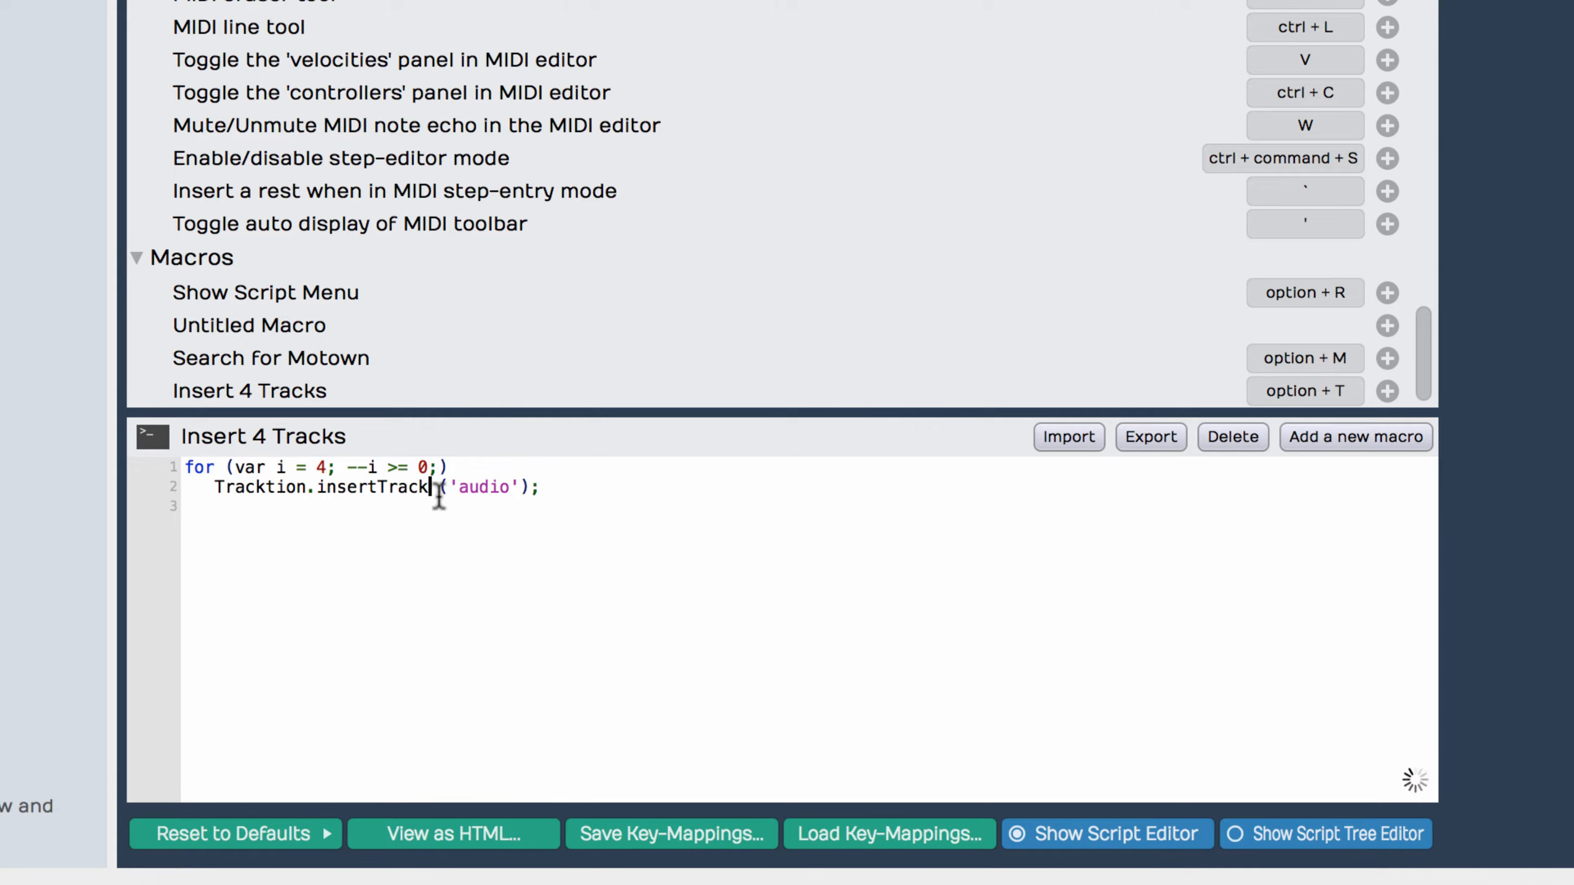
# Step: Insert the advanced action Show message below the loop in the Insert 4 Tracks script
pyautogui.press('Return')
pyautogui.rightClick(215, 533)
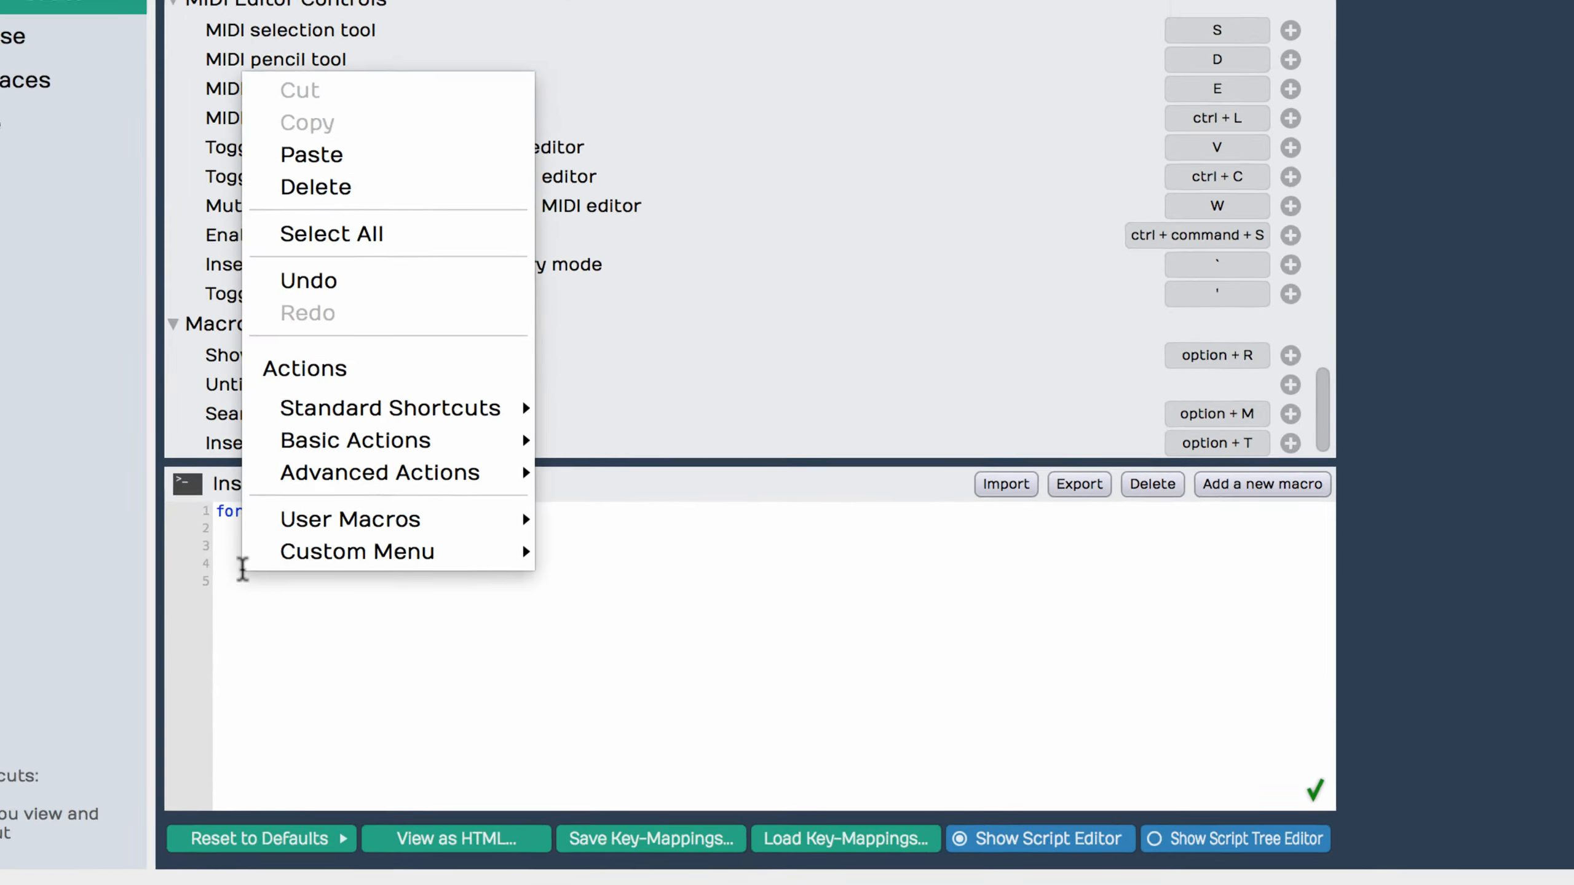
pyautogui.moveTo(401, 478)
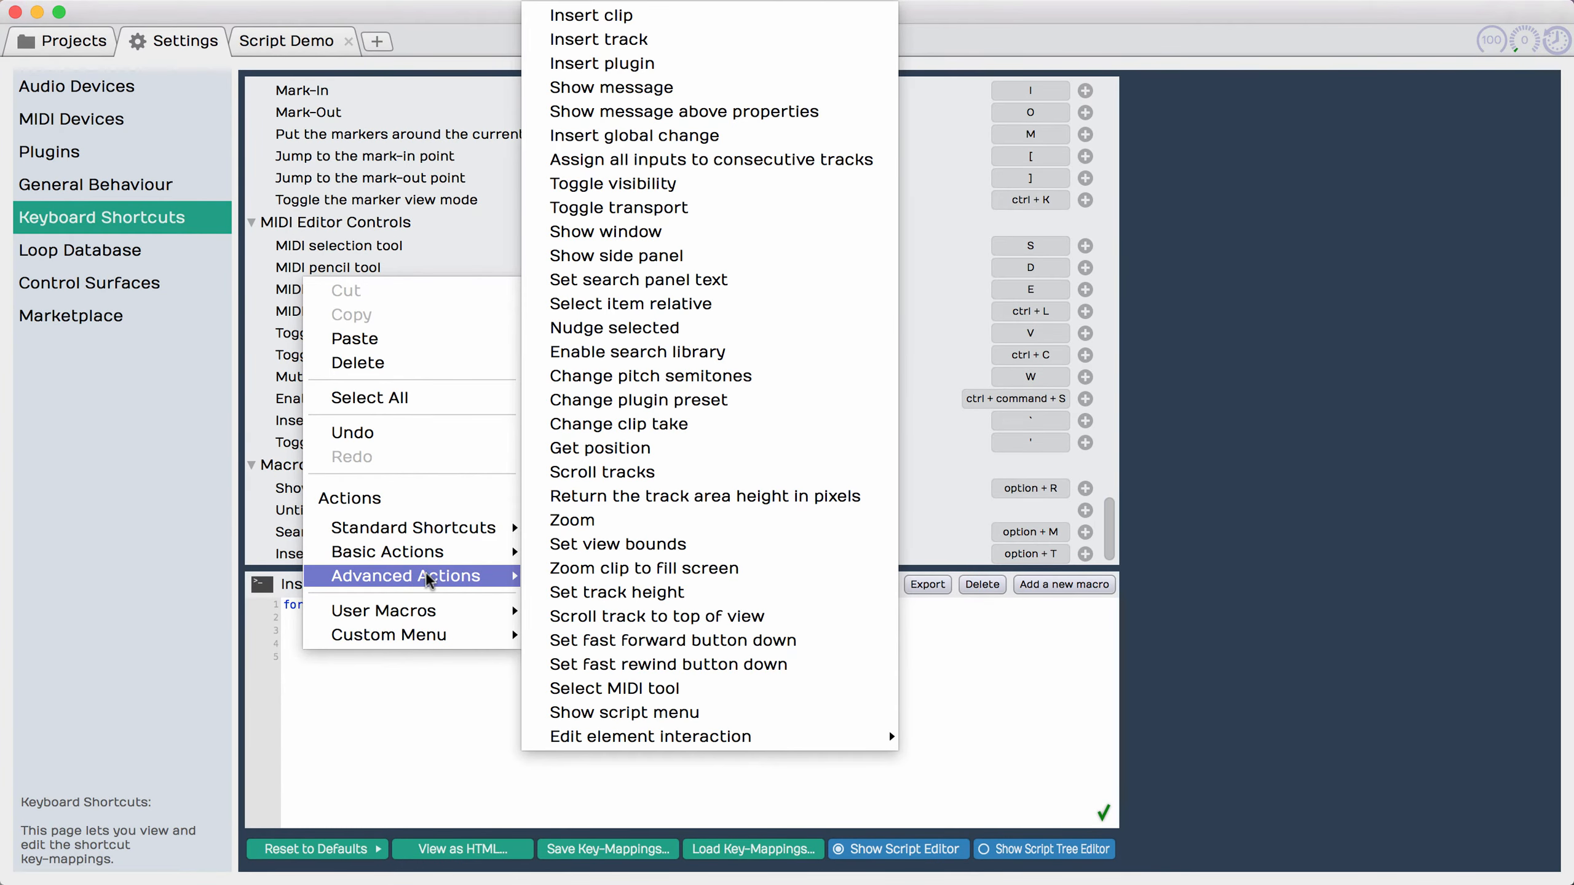
pyautogui.click(618, 87)
# Step: Replace the placeholder text in the showMessage call with 'Inserted 4 tracks'
pyautogui.doubleClick(483, 644)
pyautogui.moveTo(482, 643); pyautogui.dragTo(549, 644)
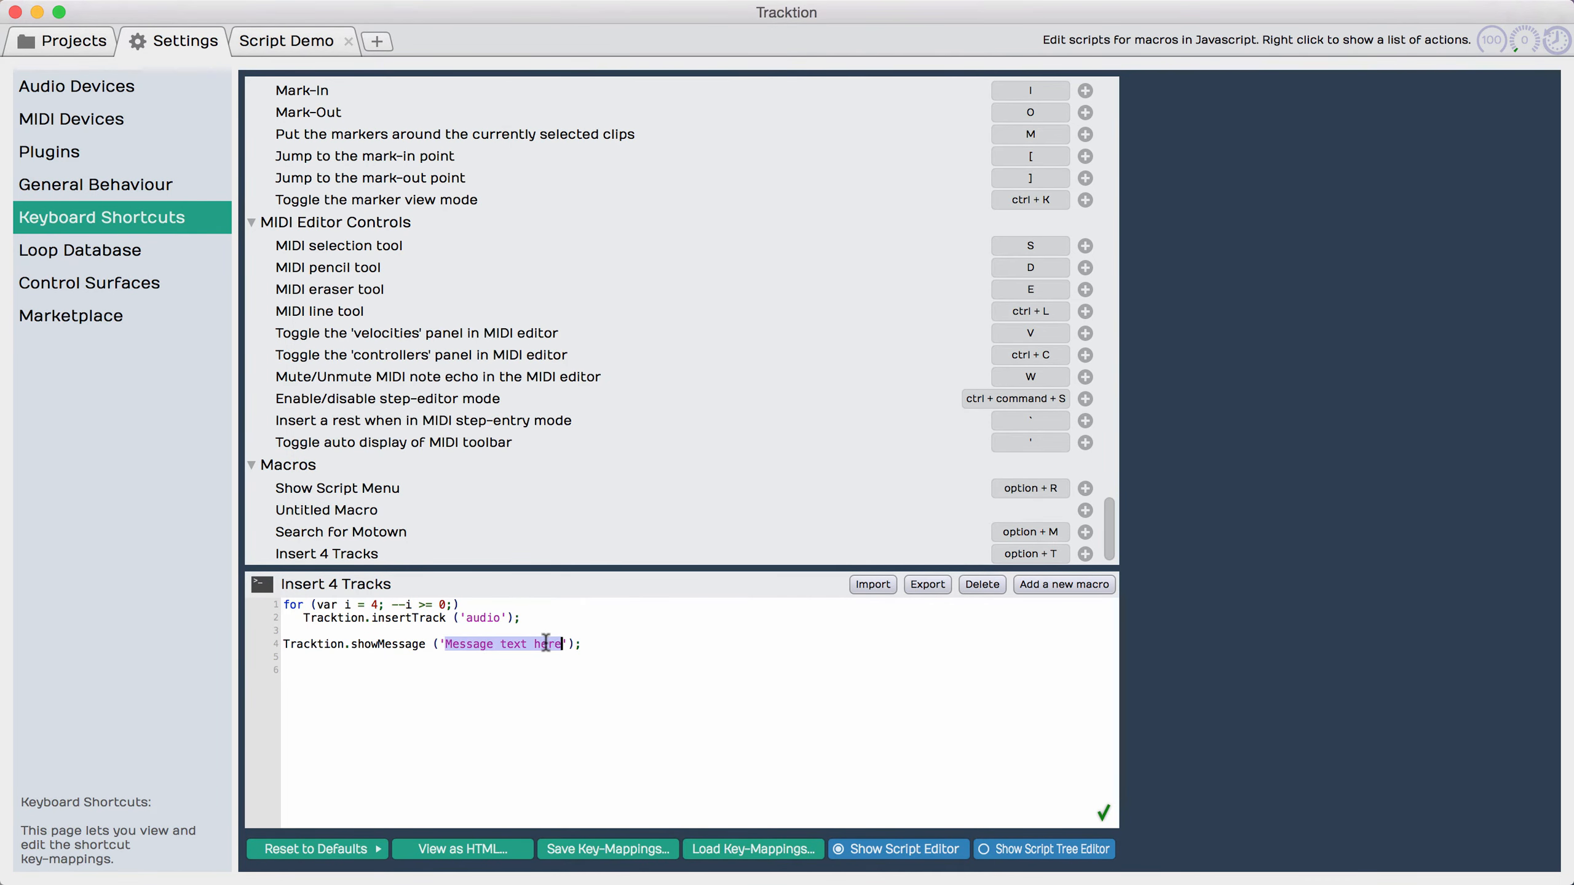
pyautogui.write('INserted')
pyautogui.hotkey('alt', 'Left')
pyautogui.press('Right')
pyautogui.press('Right')
pyautogui.press('BackSpace')
pyautogui.write('n')
pyautogui.hotkey('alt', 'Right')
pyautogui.write('4 tracks')
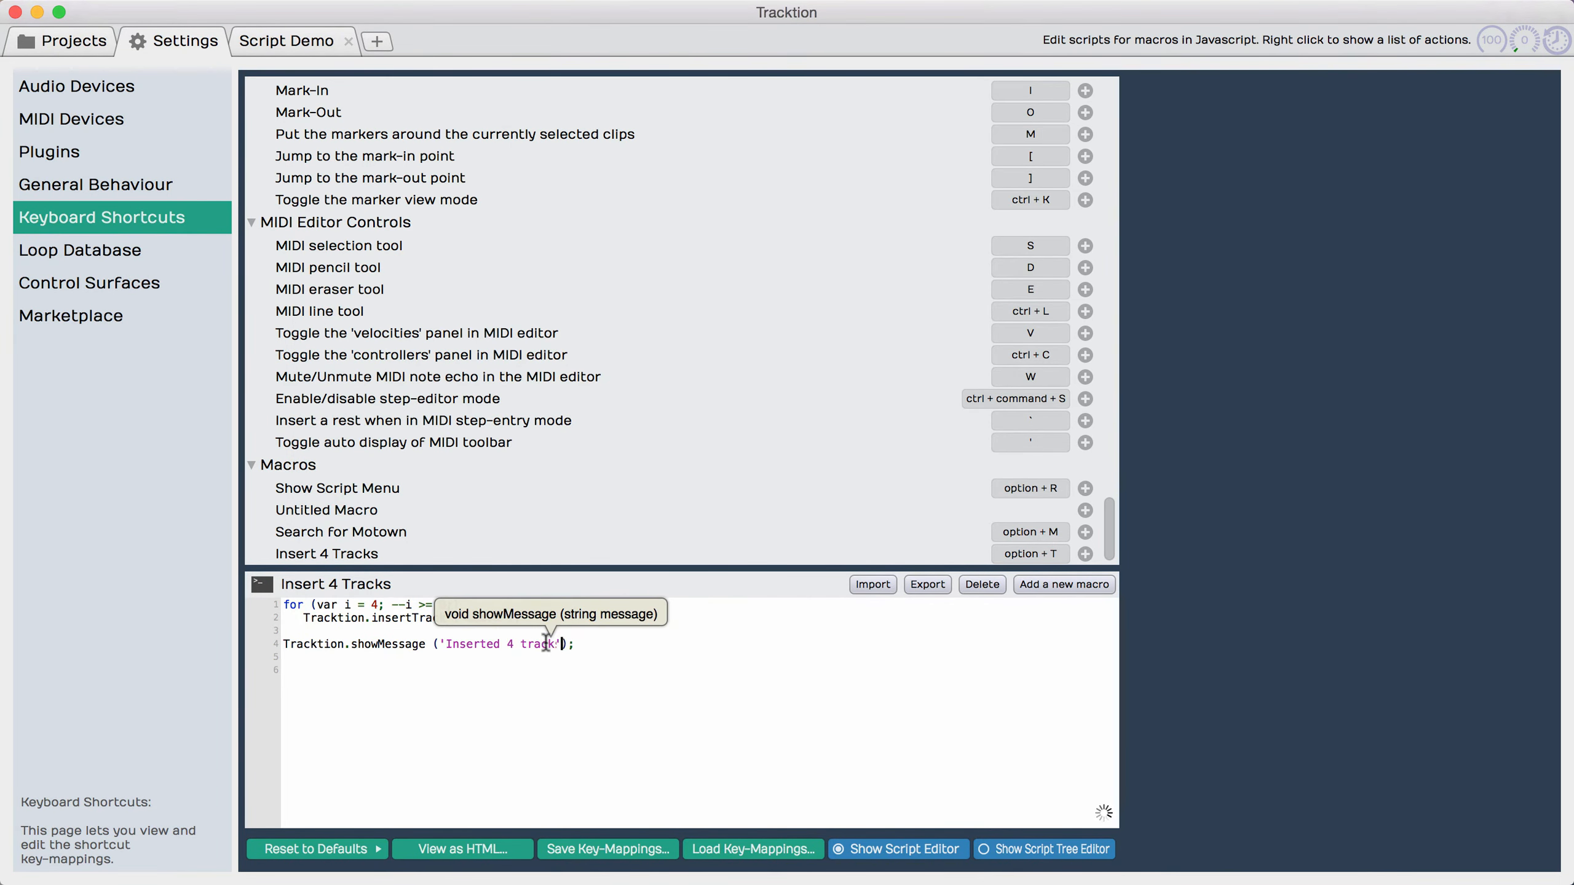
# Step: Return to the Script Demo edit and run the Insert 4 Tracks macro with its message included
pyautogui.click(266, 38)
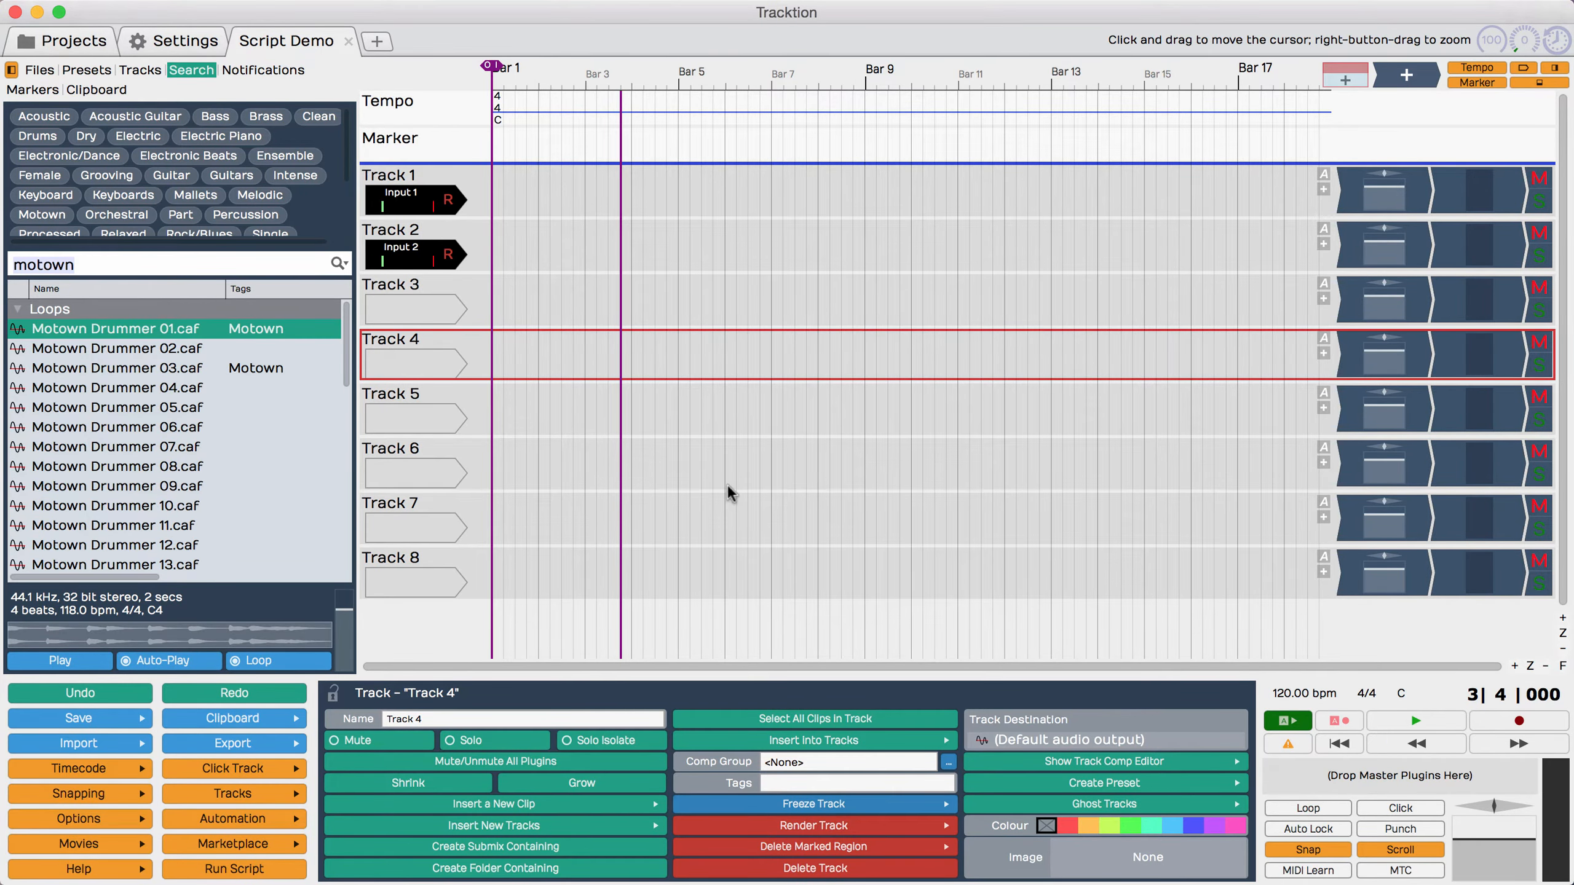
pyautogui.hotkey('alt', 't')
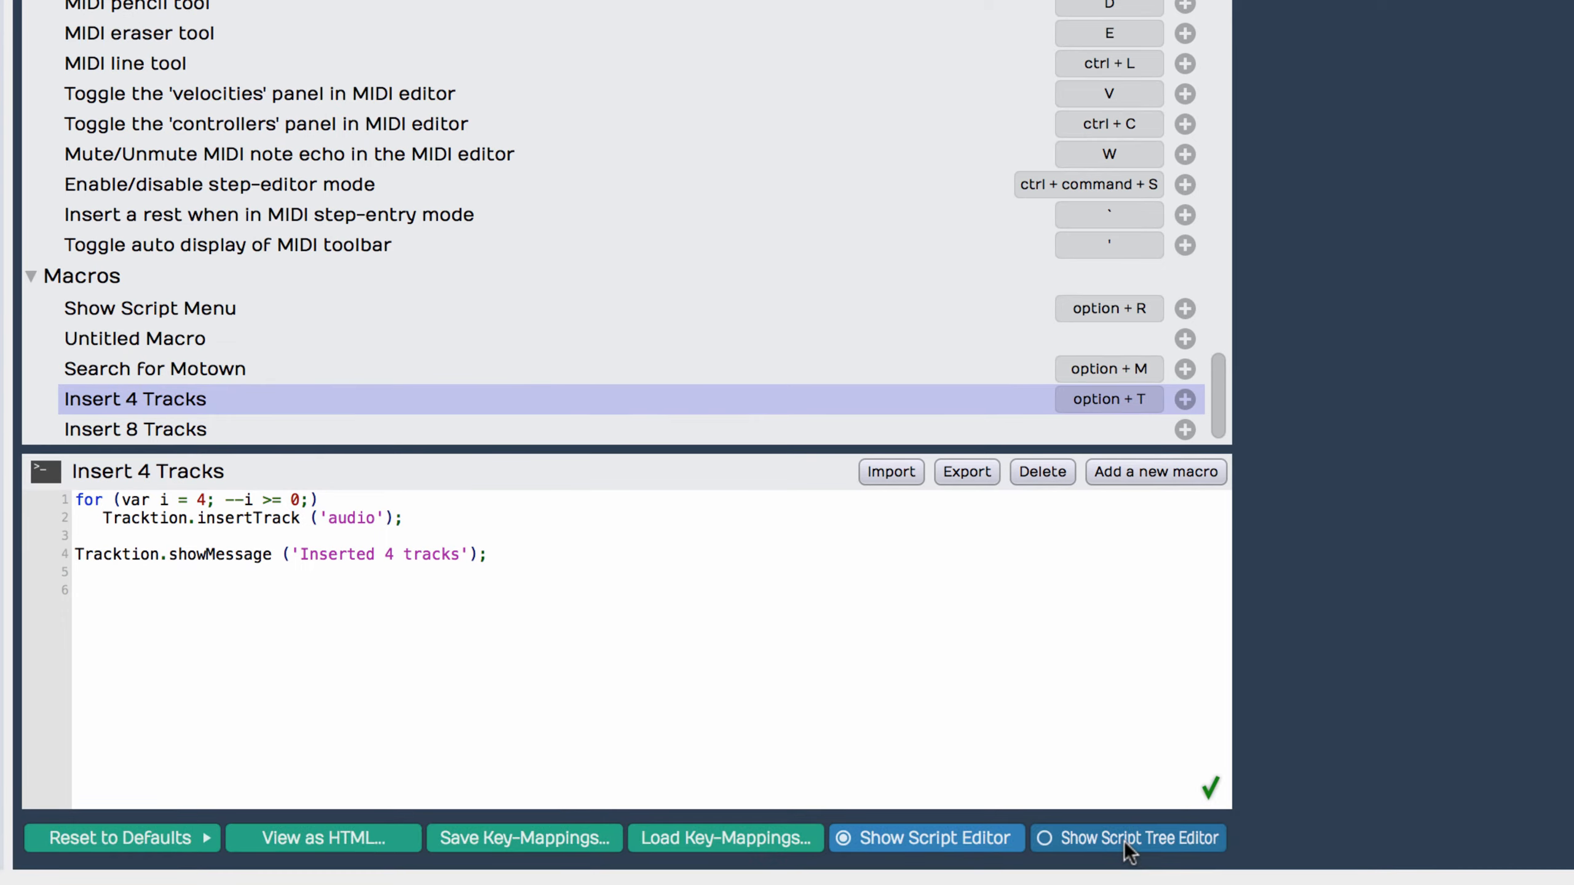
# Step: Display the custom script menu tree and add Show Script Menu and Search for Motown, plus Insert 4 Tracks and Insert 8 Tracks in an Insert Tracks folder
pyautogui.click(1124, 841)
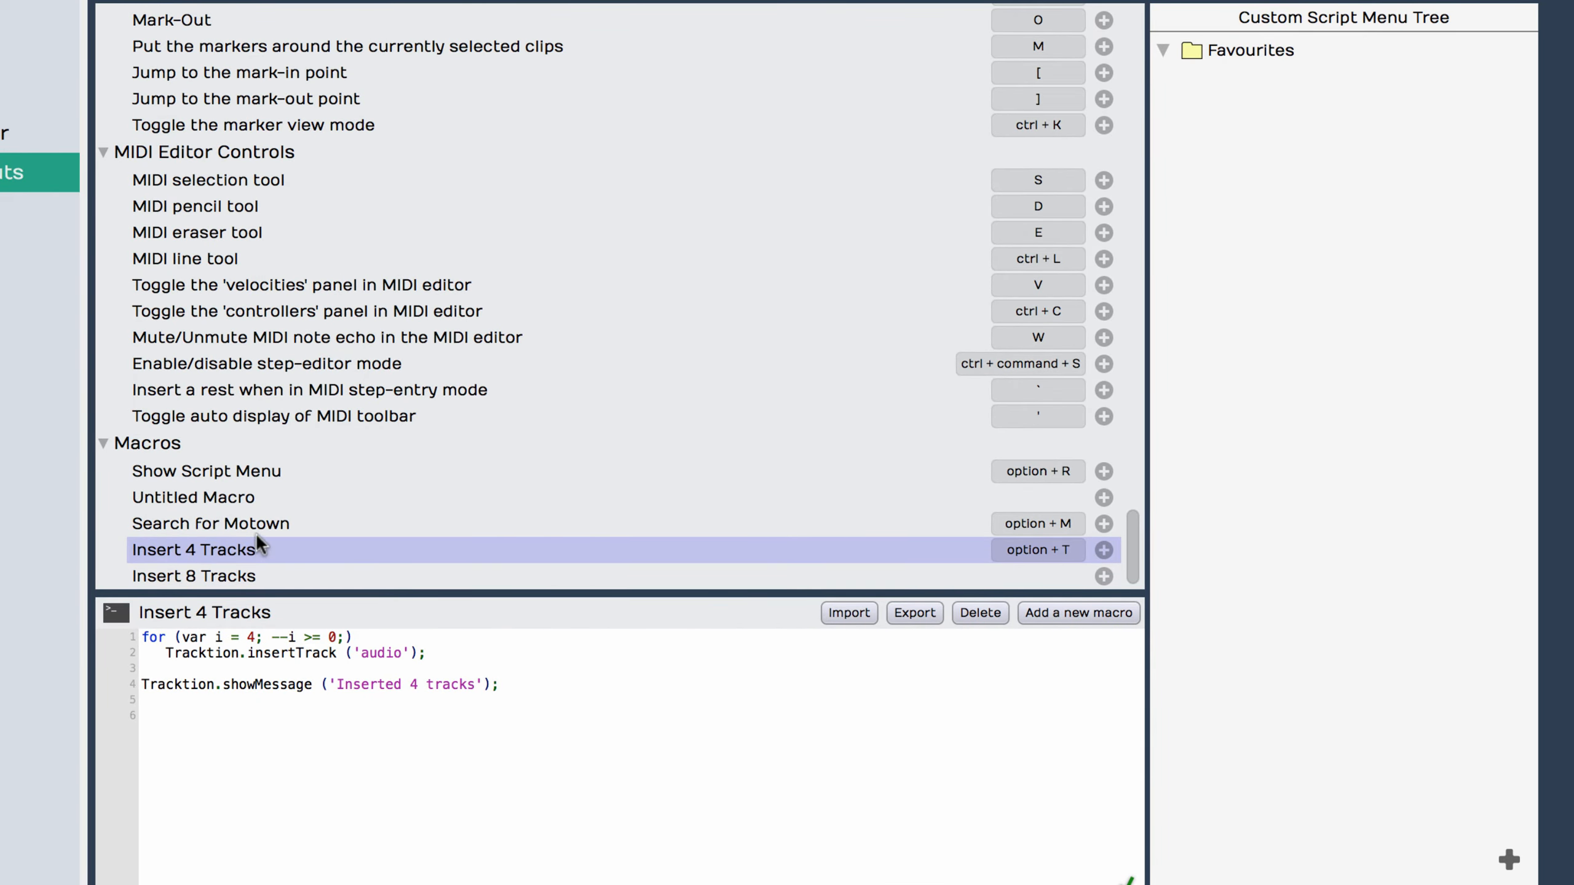
pyautogui.moveTo(175, 468); pyautogui.dragTo(1283, 78)
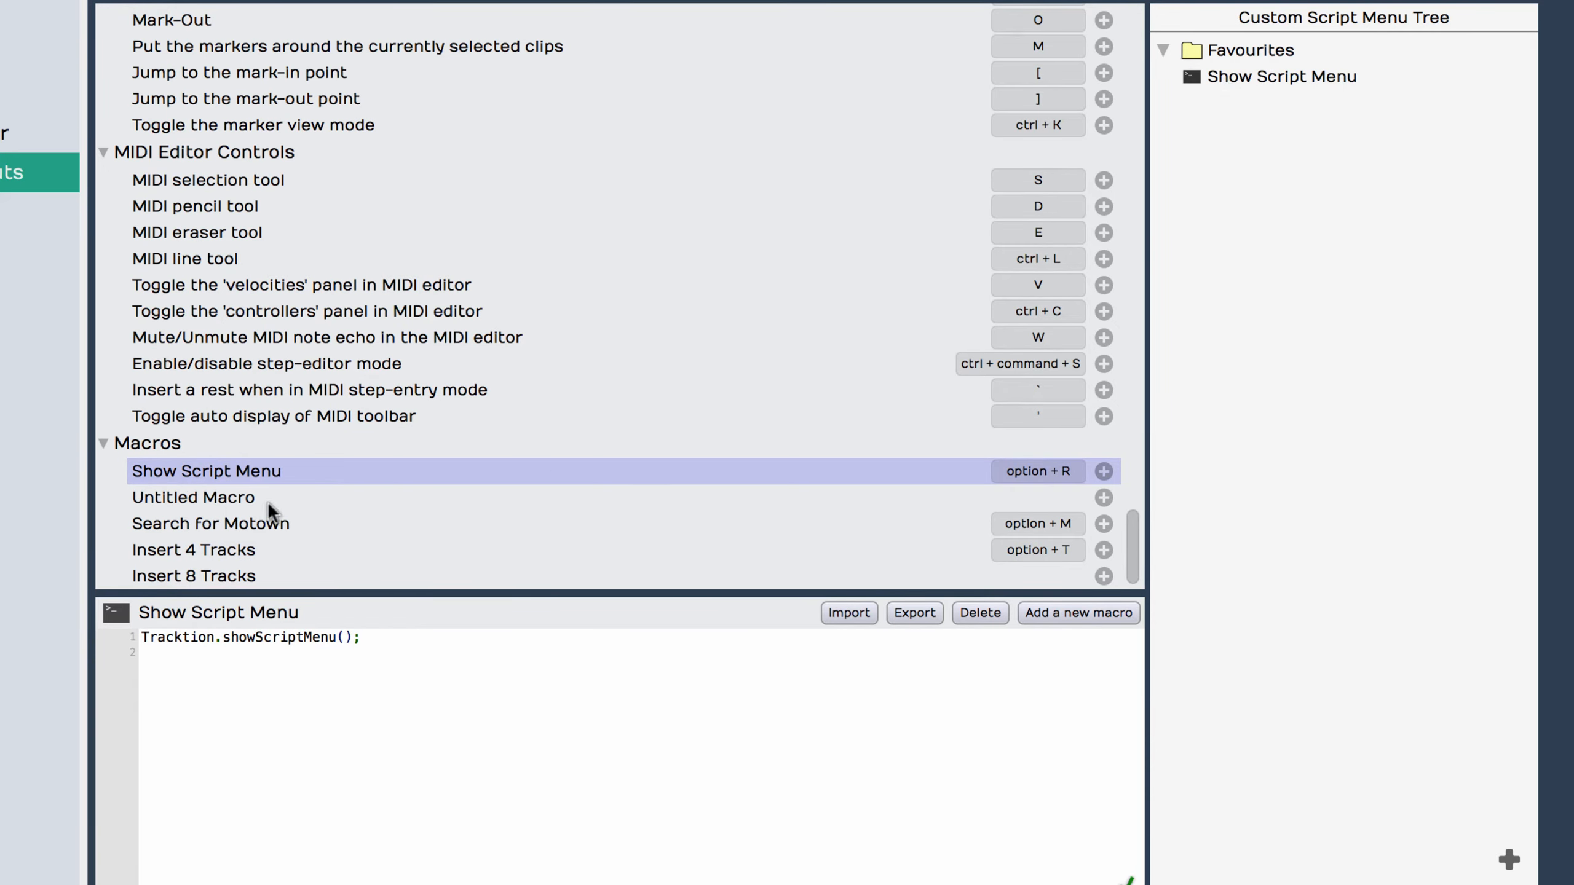
pyautogui.moveTo(186, 525); pyautogui.dragTo(1193, 98)
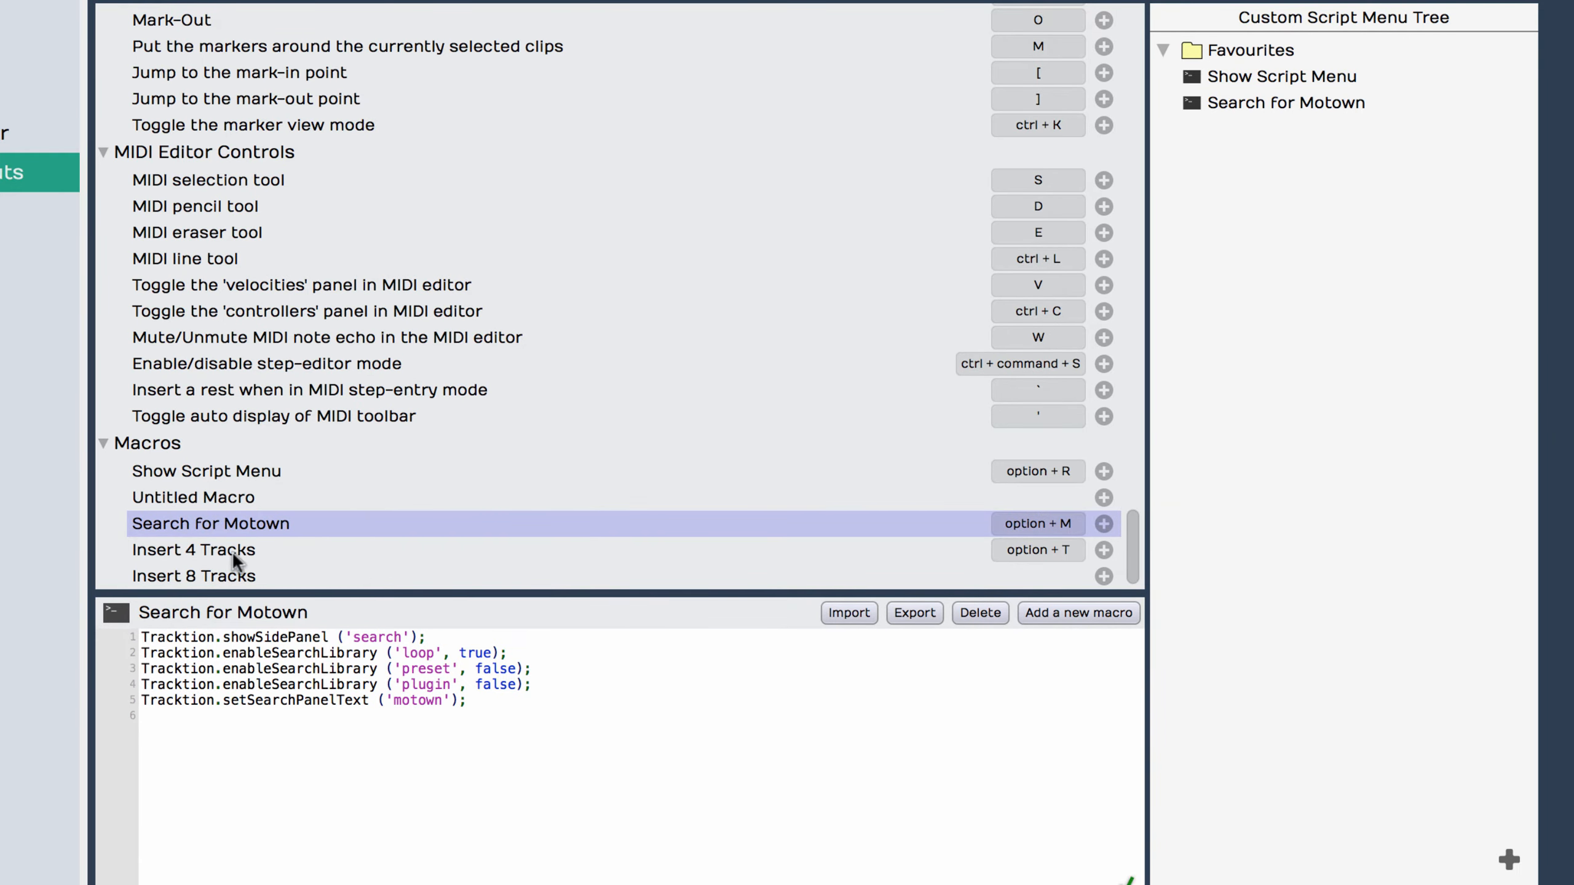
pyautogui.moveTo(236, 551); pyautogui.dragTo(1198, 108)
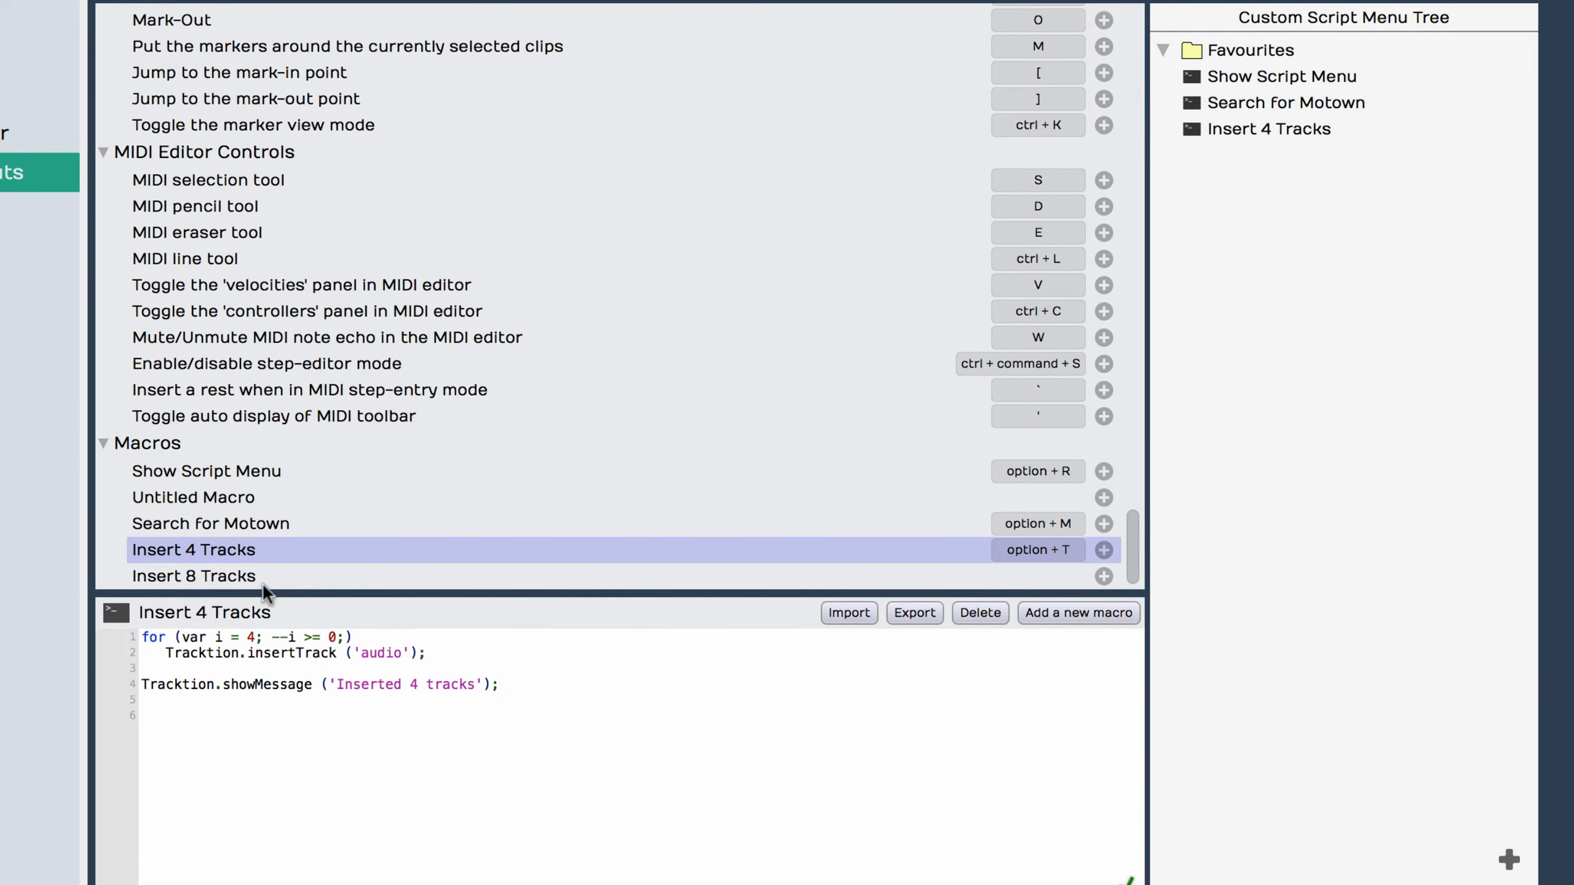
pyautogui.moveTo(235, 580); pyautogui.dragTo(1234, 159)
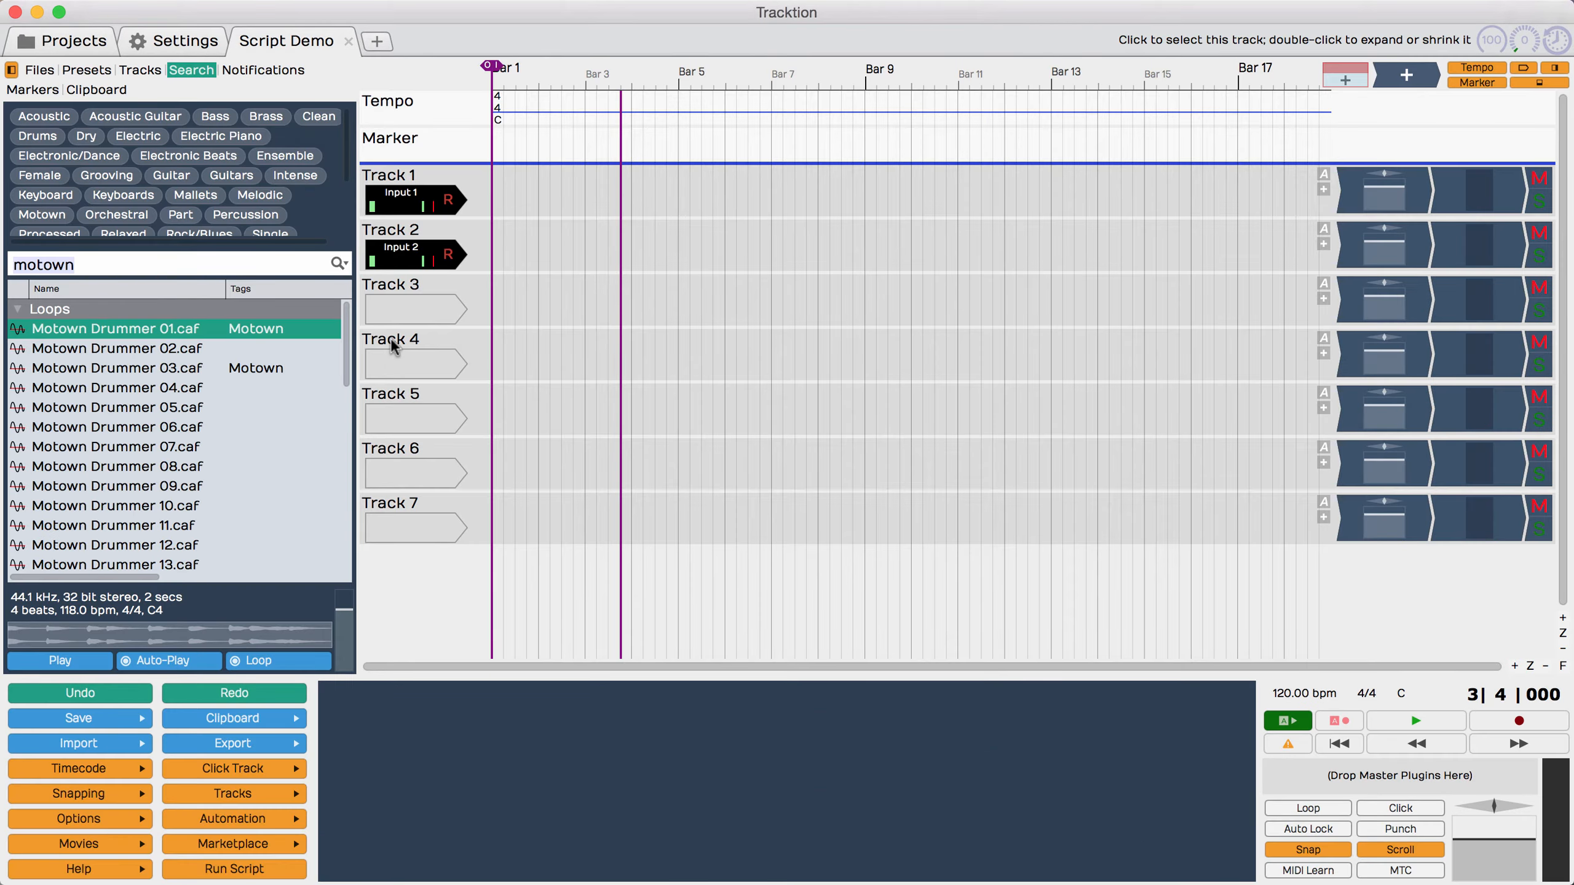
# Step: Run Insert 4 Tracks on Track 4 from the script menu's custom menu, and view the same custom menu under Run Script
pyautogui.click(391, 345)
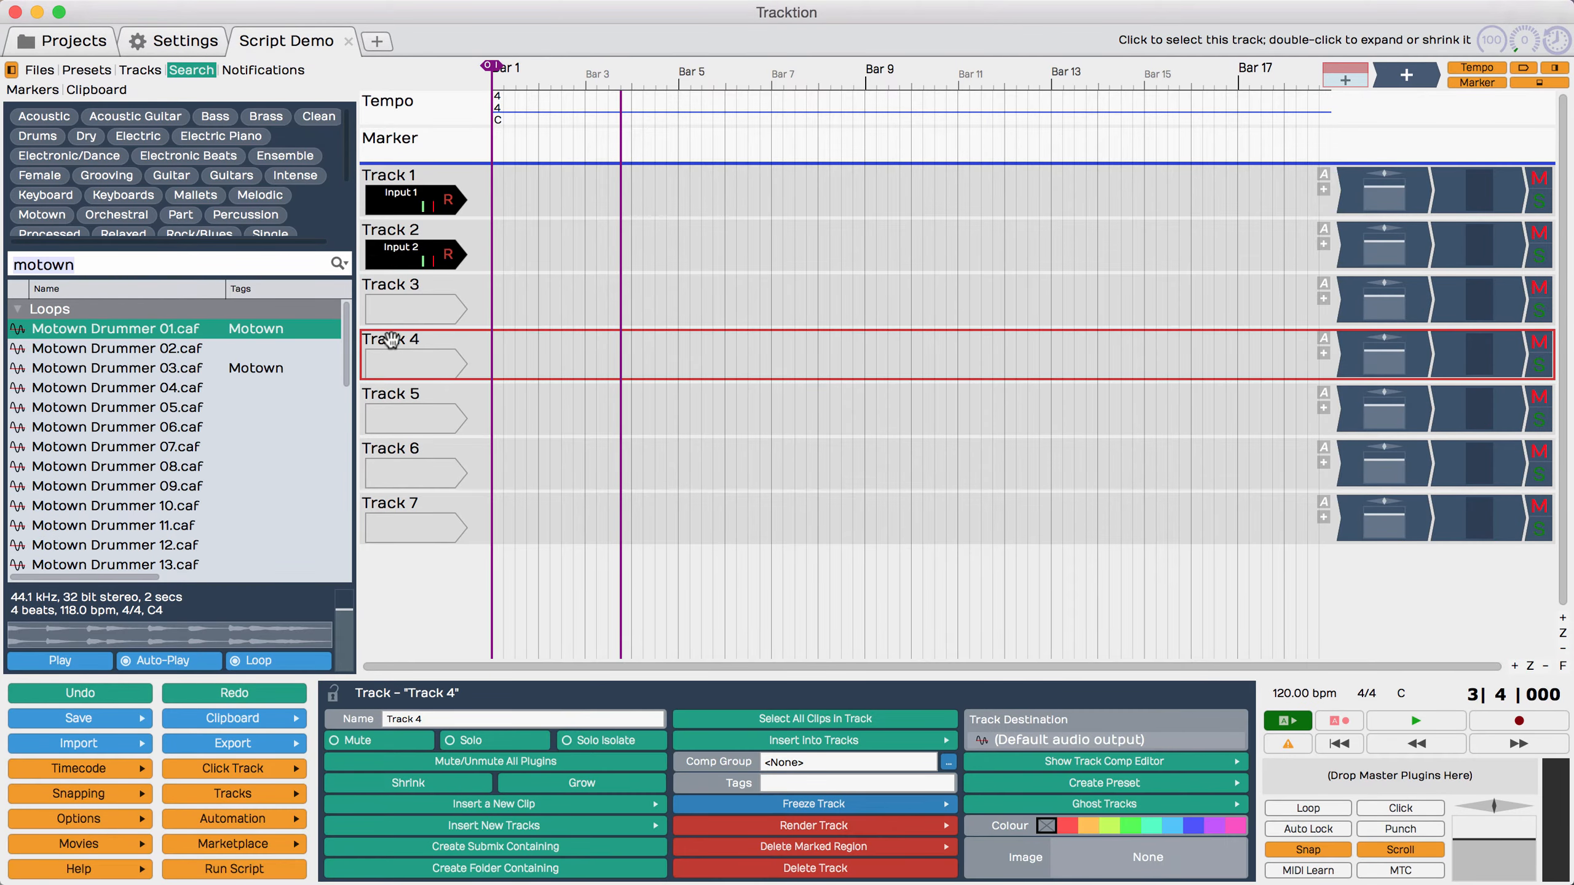
pyautogui.hotkey('alt', 'r')
pyautogui.moveTo(498, 460)
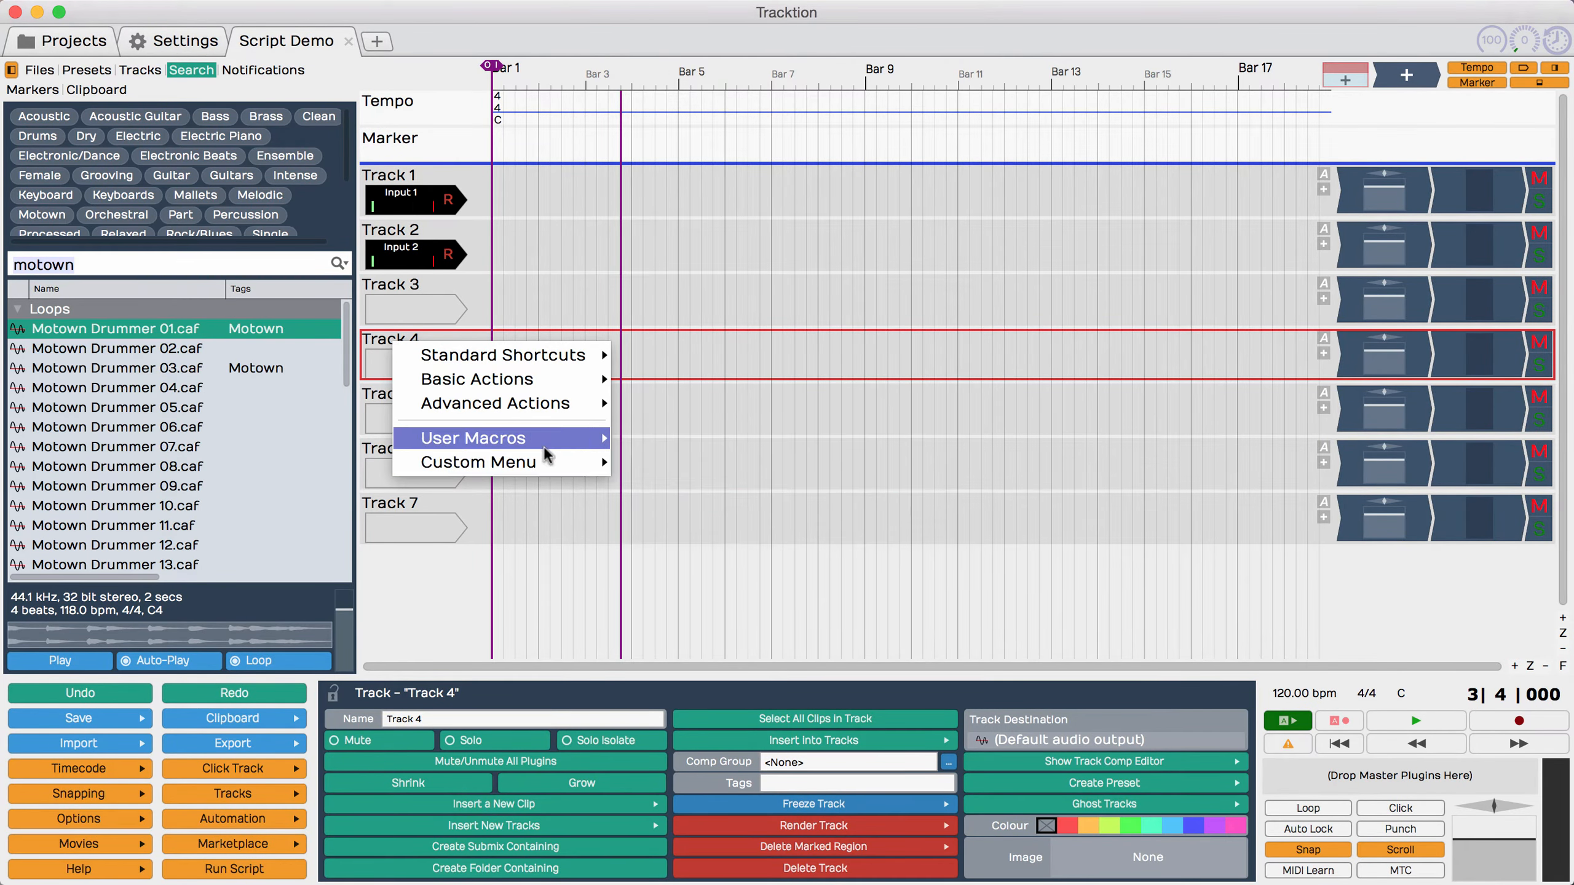
pyautogui.moveTo(689, 511)
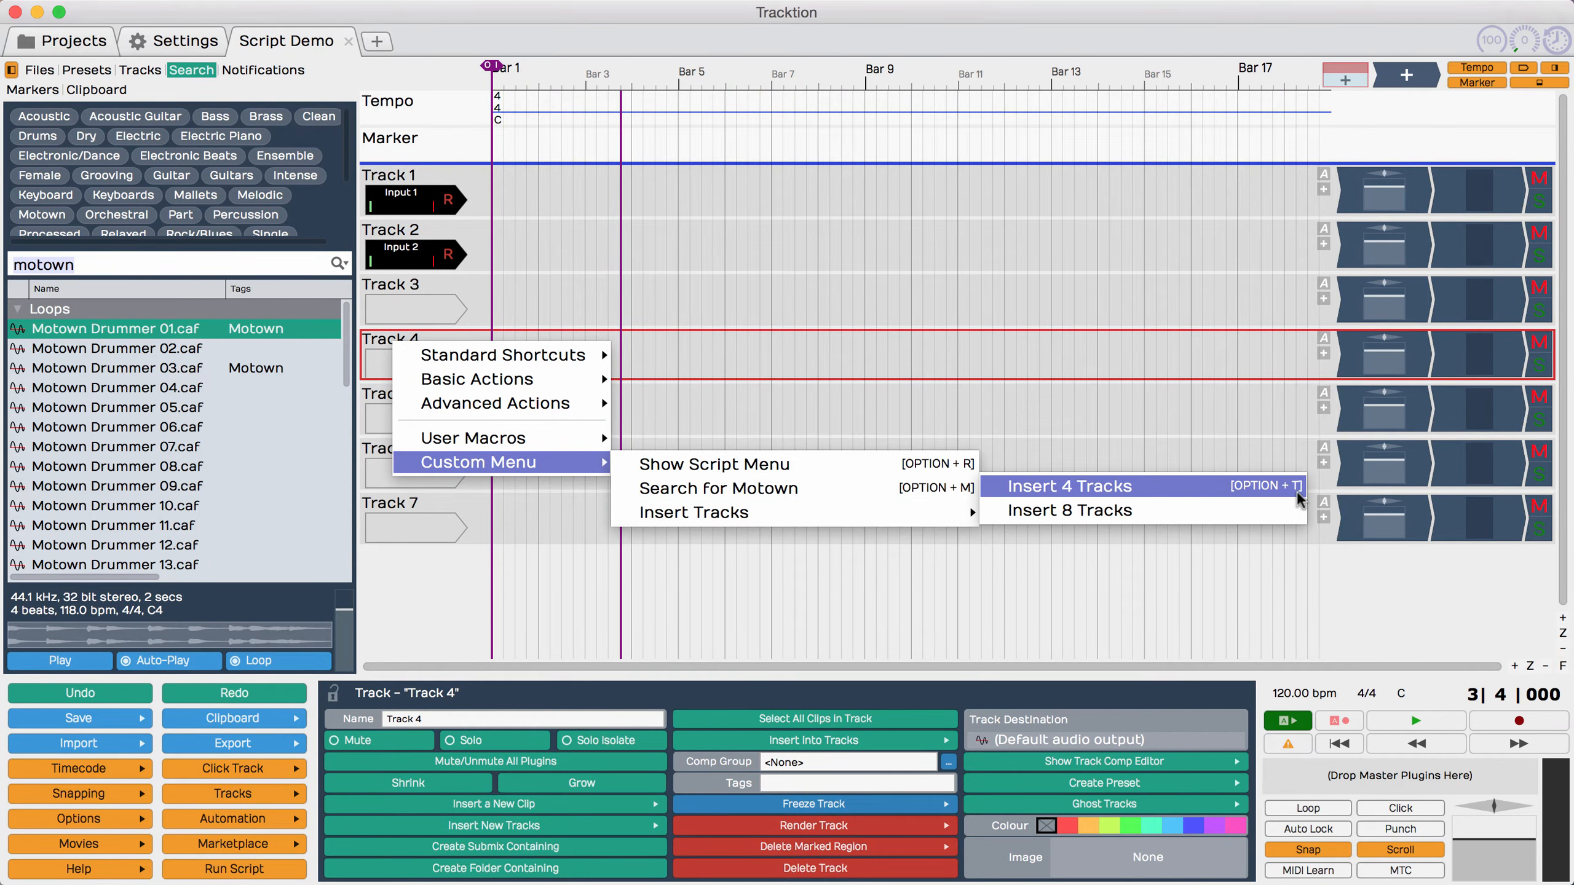
pyautogui.click(1136, 487)
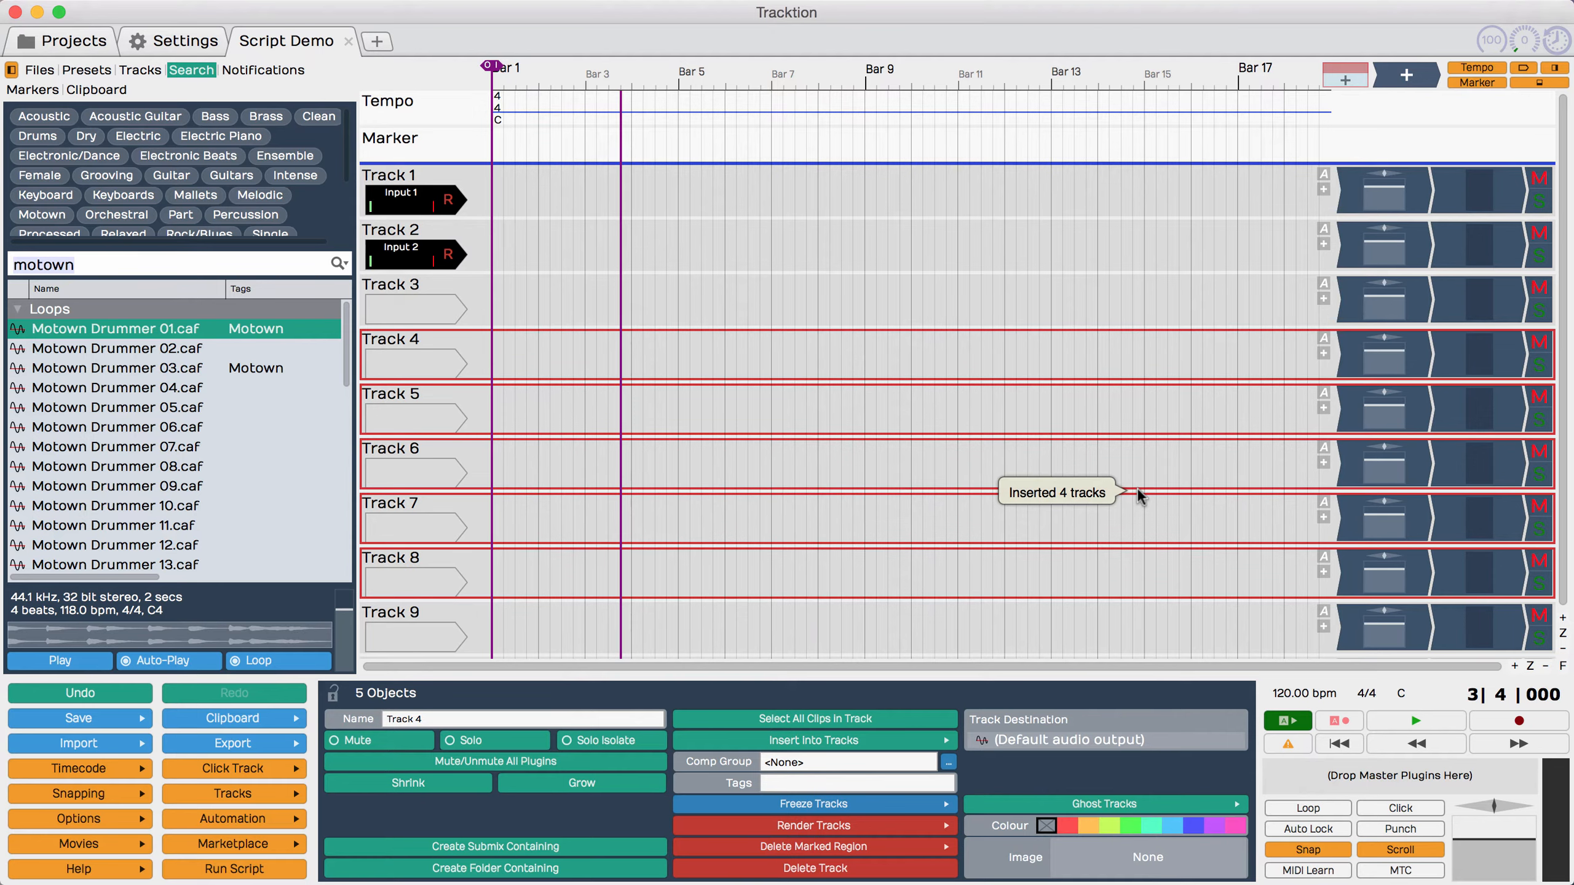
pyautogui.click(233, 869)
pyautogui.moveTo(273, 843)
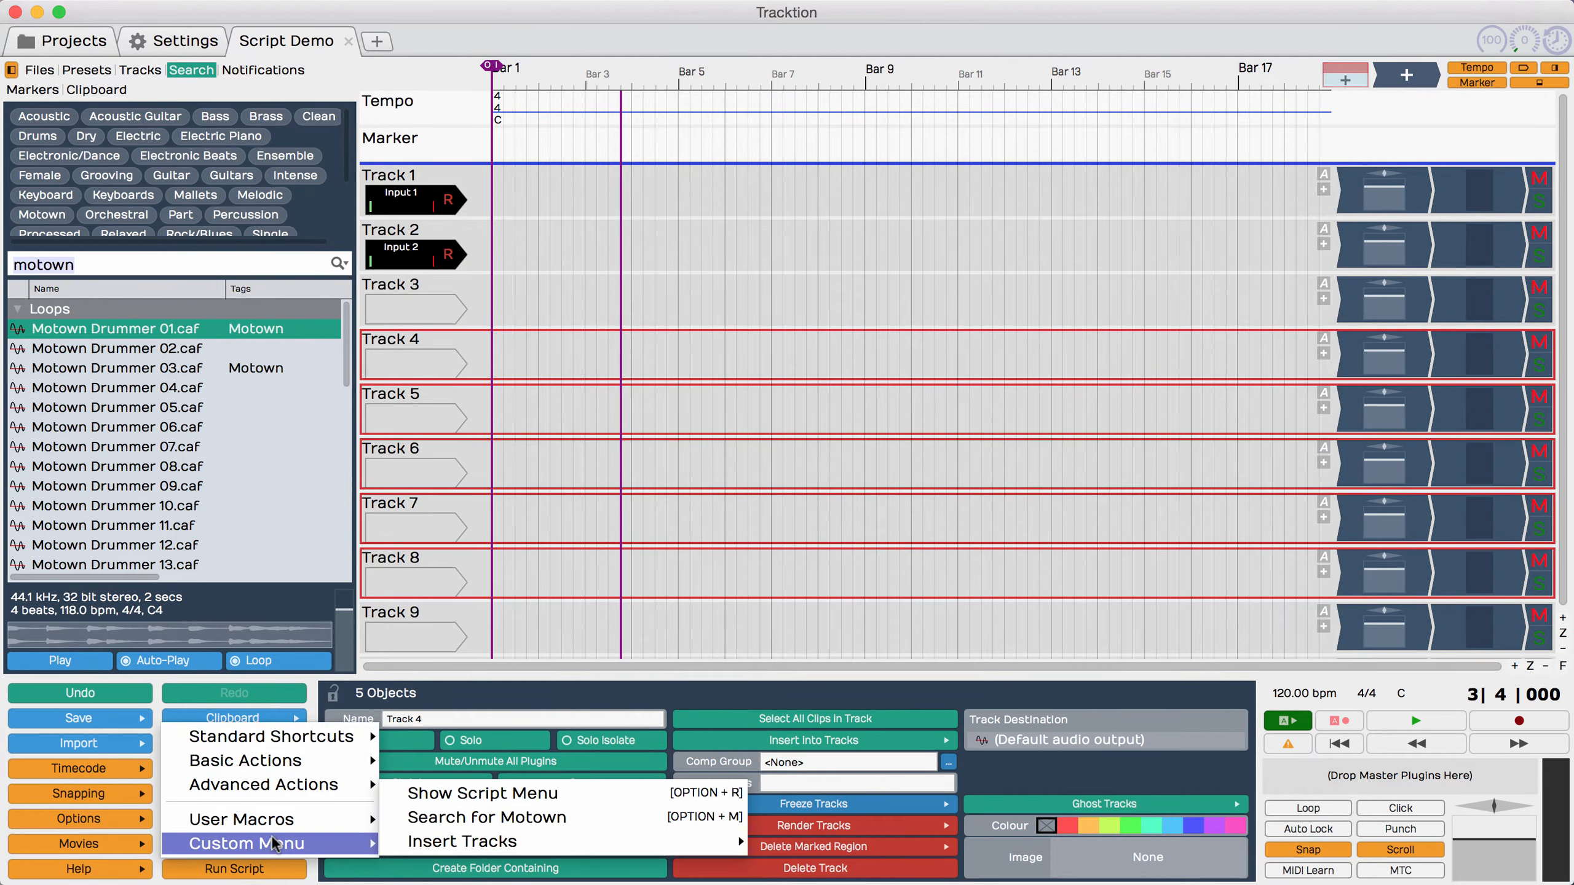
# Step: Return to the keyboard shortcut settings and add a new macro named Insert 12 Tracks
pyautogui.click(170, 43)
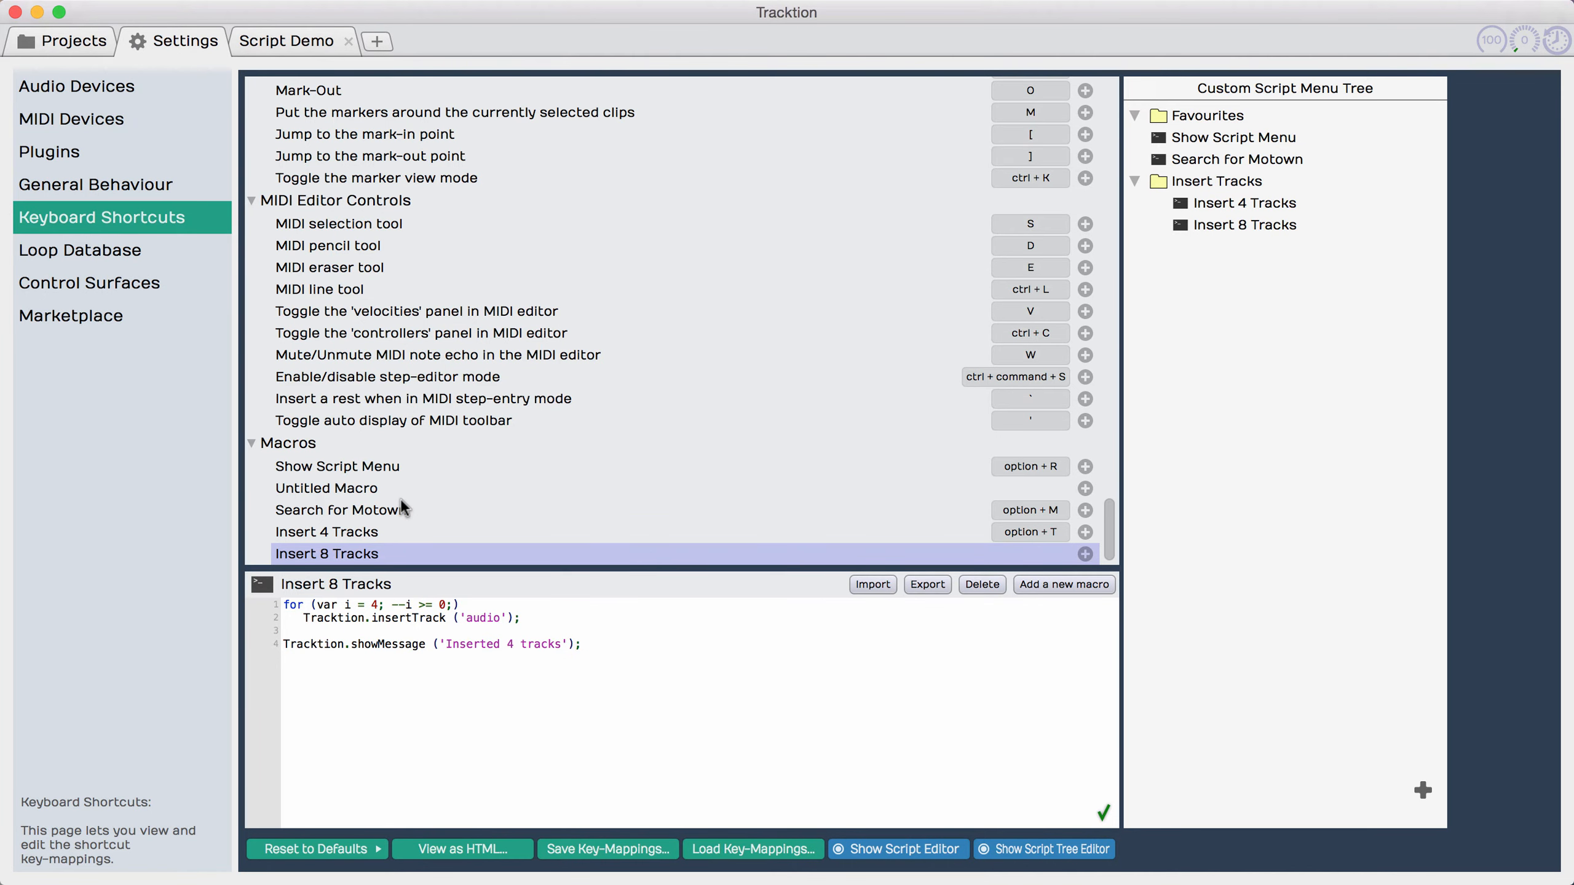
pyautogui.click(1047, 586)
pyautogui.write('Insert ')
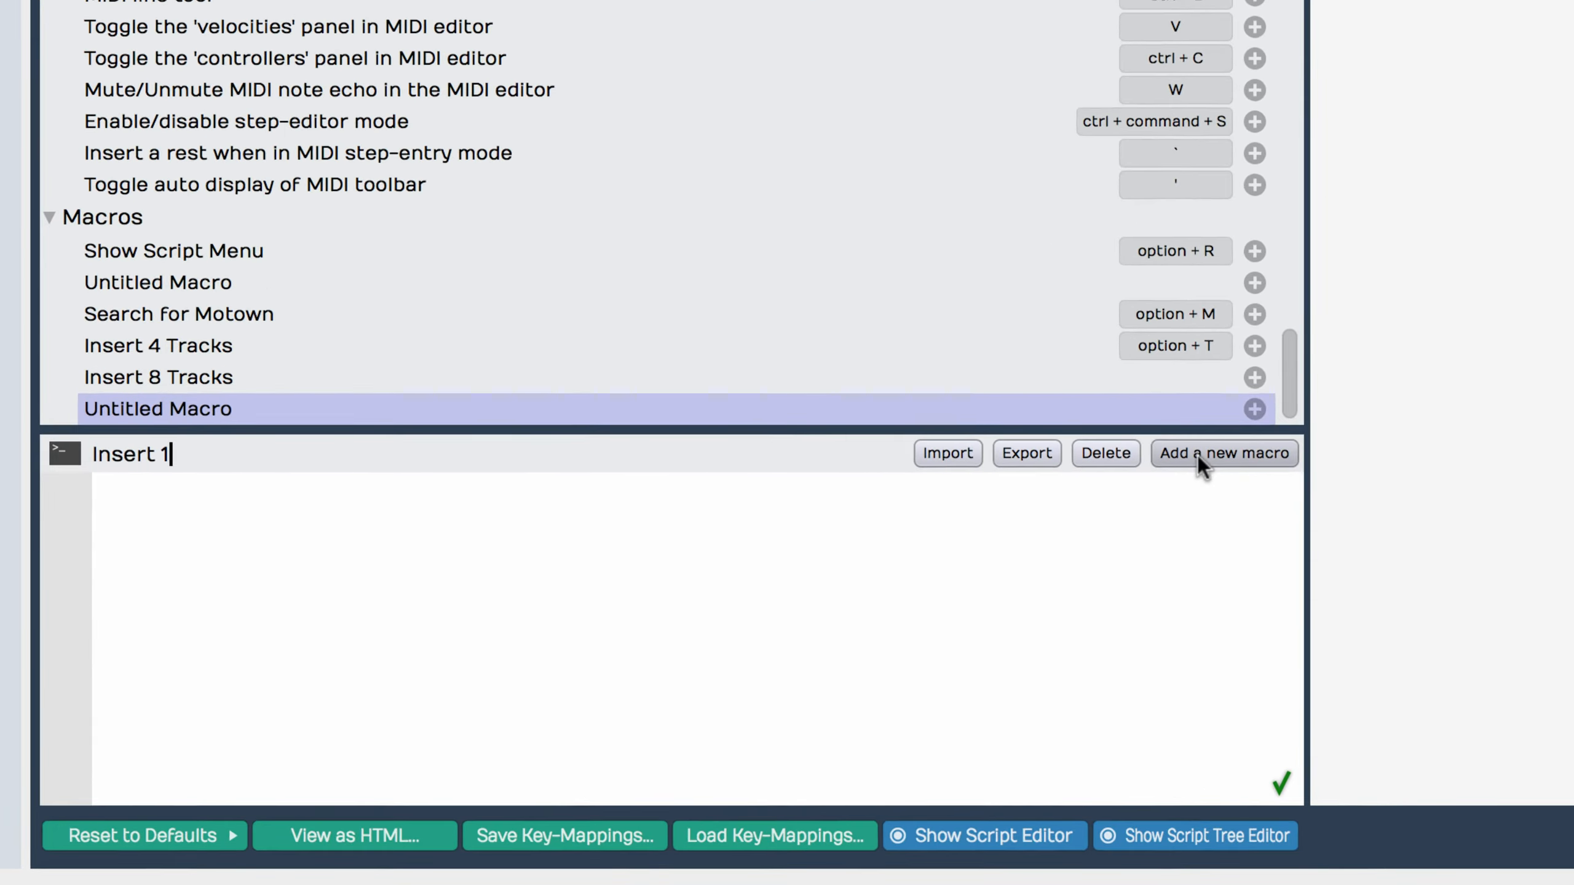
pyautogui.write('12 Tracks')
pyautogui.press('Return')
# Step: Insert the Insert 4 Tracks code into the Insert 12 Tracks script and set its loop count and message number to 12
pyautogui.rightClick(356, 516)
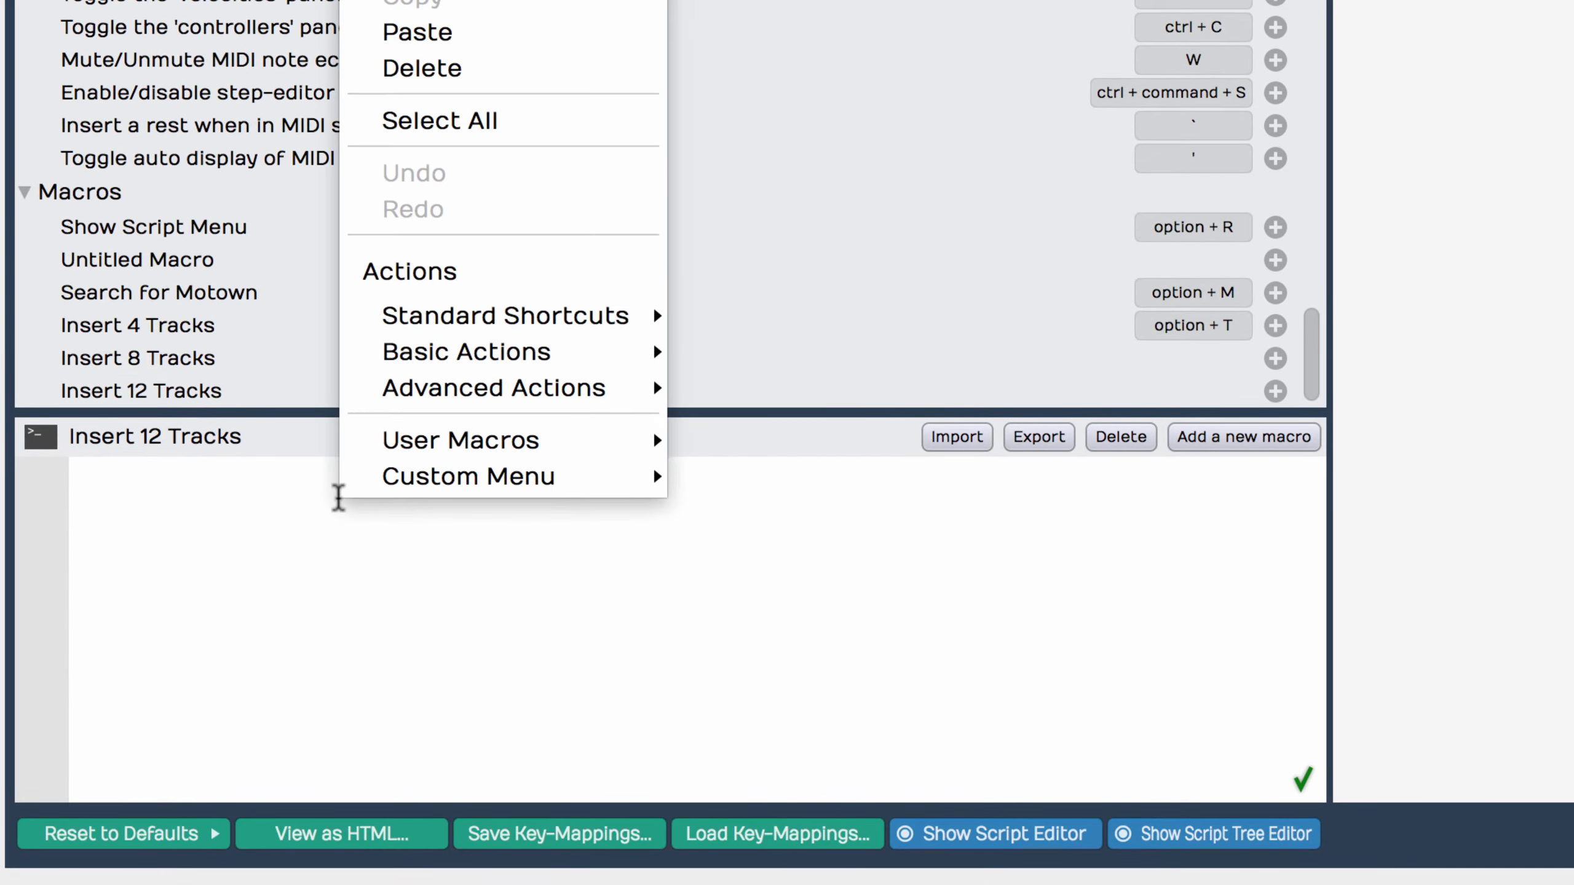
pyautogui.moveTo(421, 478)
pyautogui.moveTo(743, 478)
pyautogui.click(1308, 434)
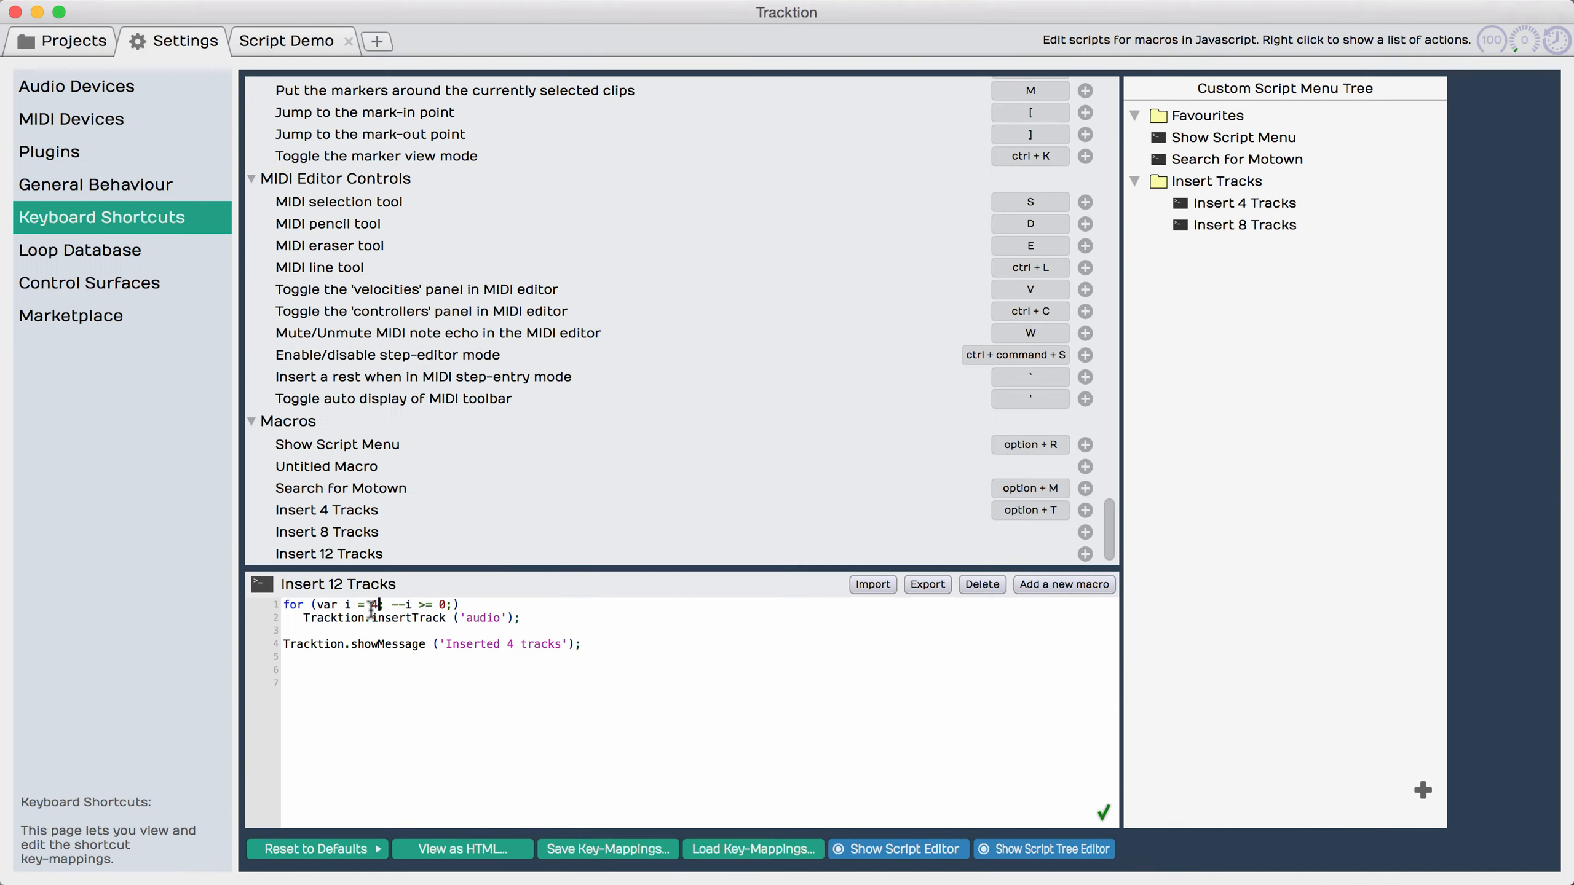
pyautogui.doubleClick(374, 605)
pyautogui.write('12')
pyautogui.doubleClick(502, 644)
pyautogui.write('12')
# Step: Add Insert 12 Tracks to the Insert Tracks menu folder and run it on Track 4 in the Script Demo edit
pyautogui.moveTo(328, 554); pyautogui.dragTo(1234, 239)
pyautogui.click(298, 40)
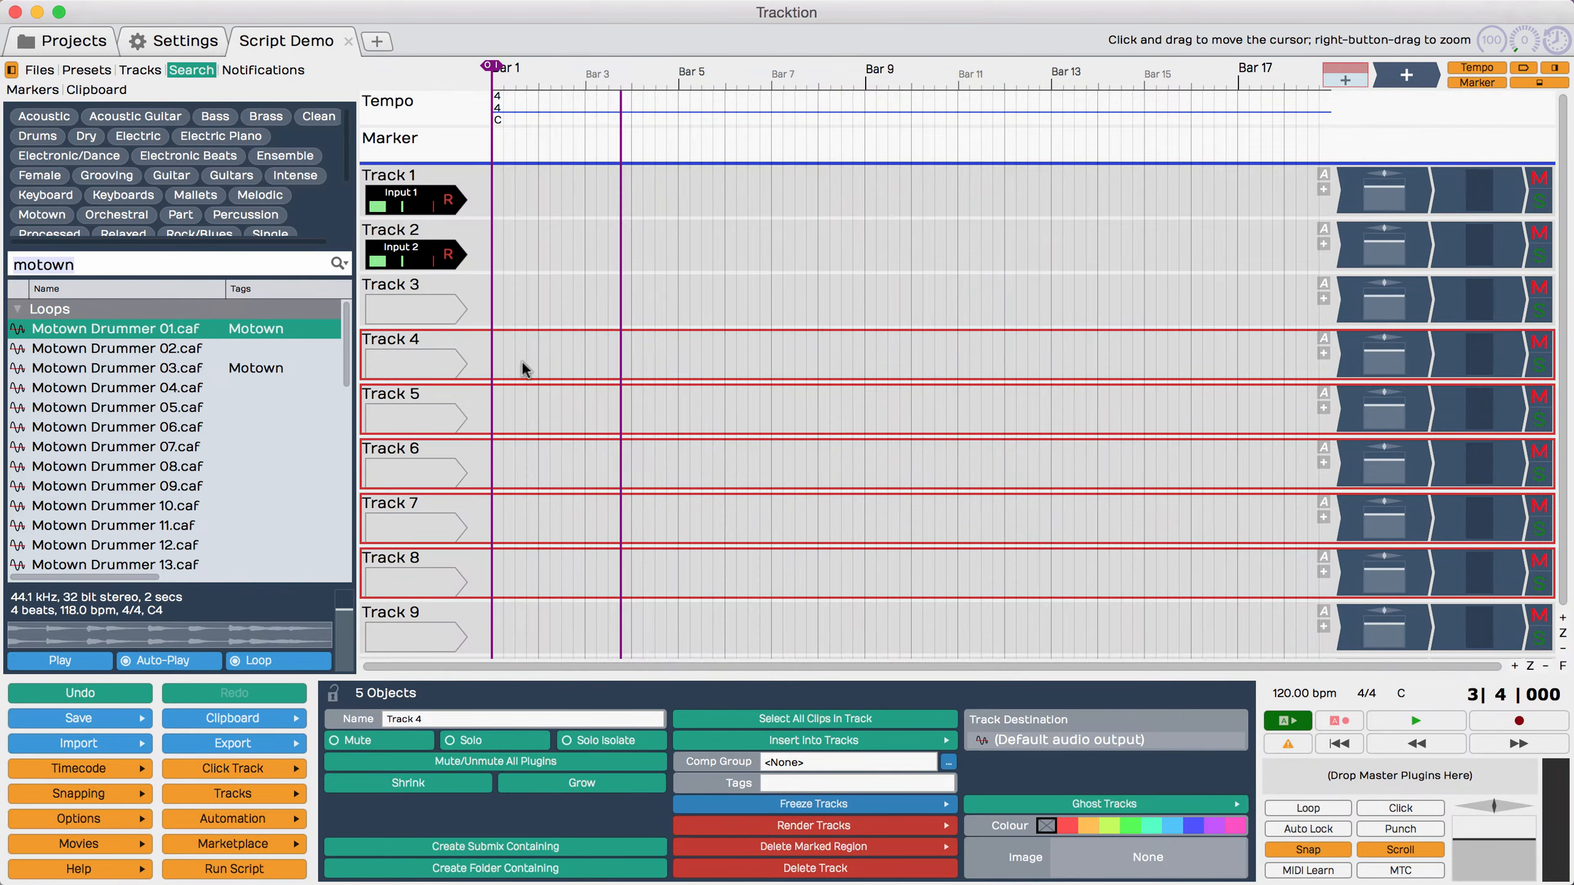
pyautogui.click(409, 343)
pyautogui.rightClick(409, 343)
pyautogui.moveTo(509, 454)
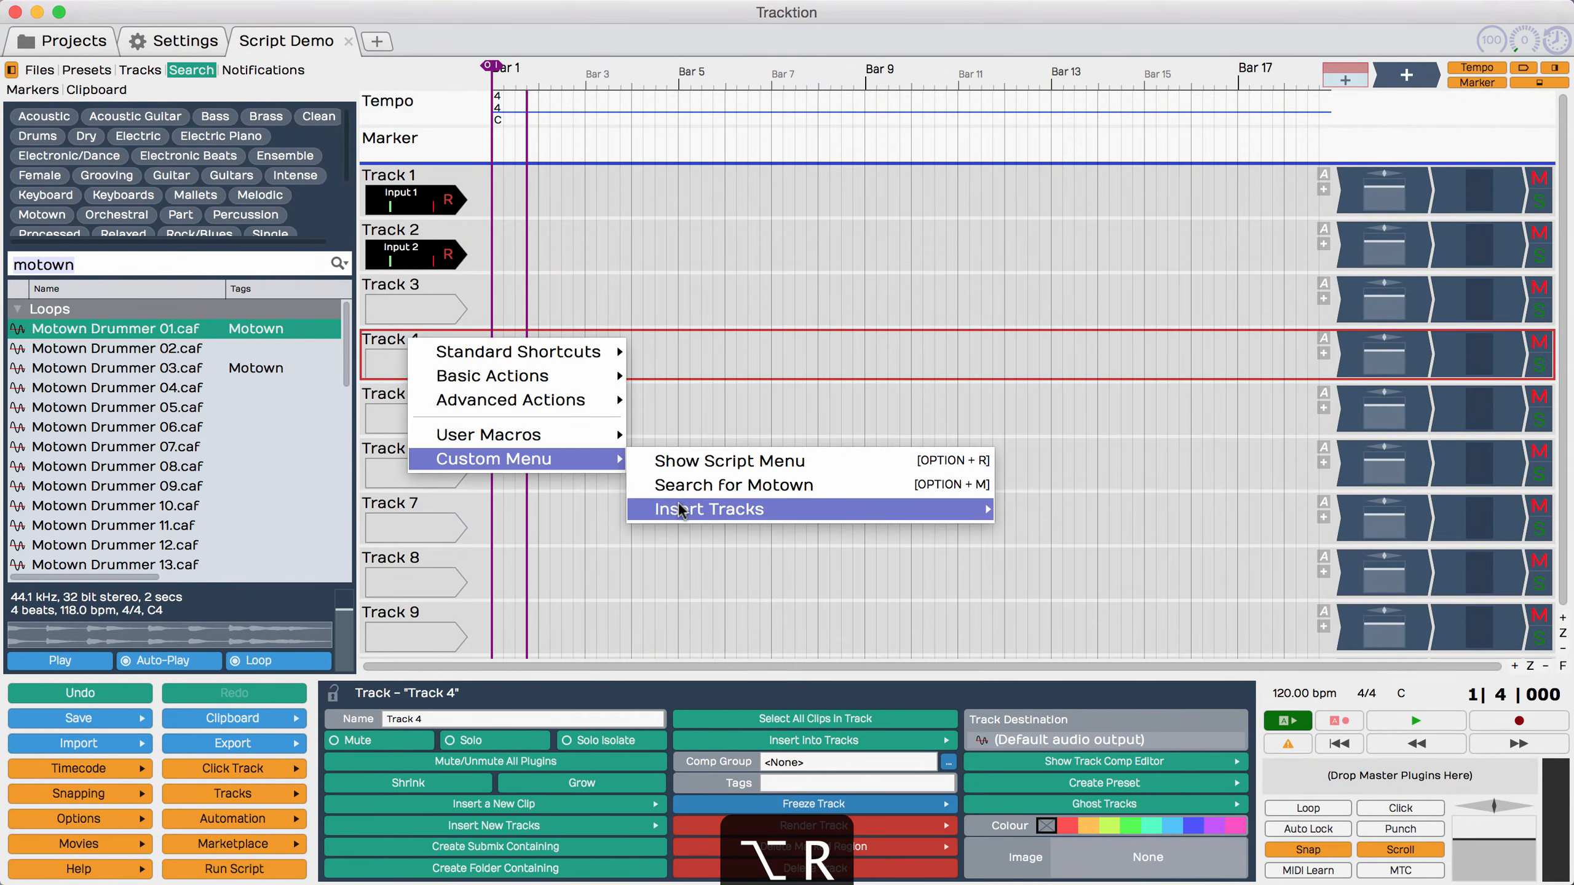
pyautogui.moveTo(702, 510)
pyautogui.click(1096, 506)
pyautogui.scroll(-4, 1095, 512)
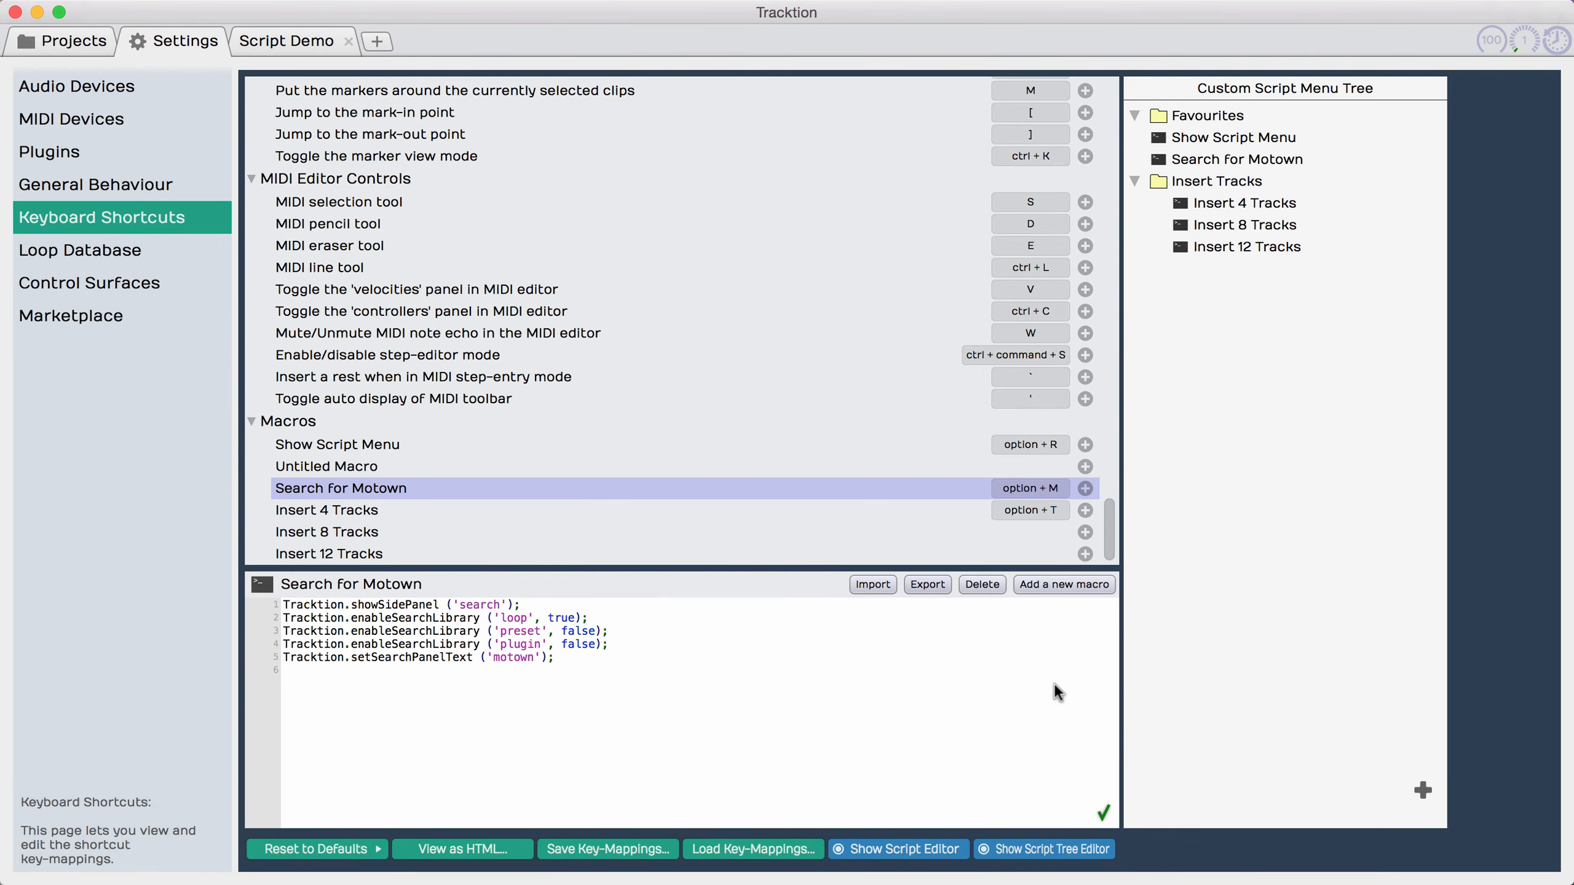
# Step: Export the Search for Motown macro to the Scripts folder and delete it from the macro list
pyautogui.click(929, 586)
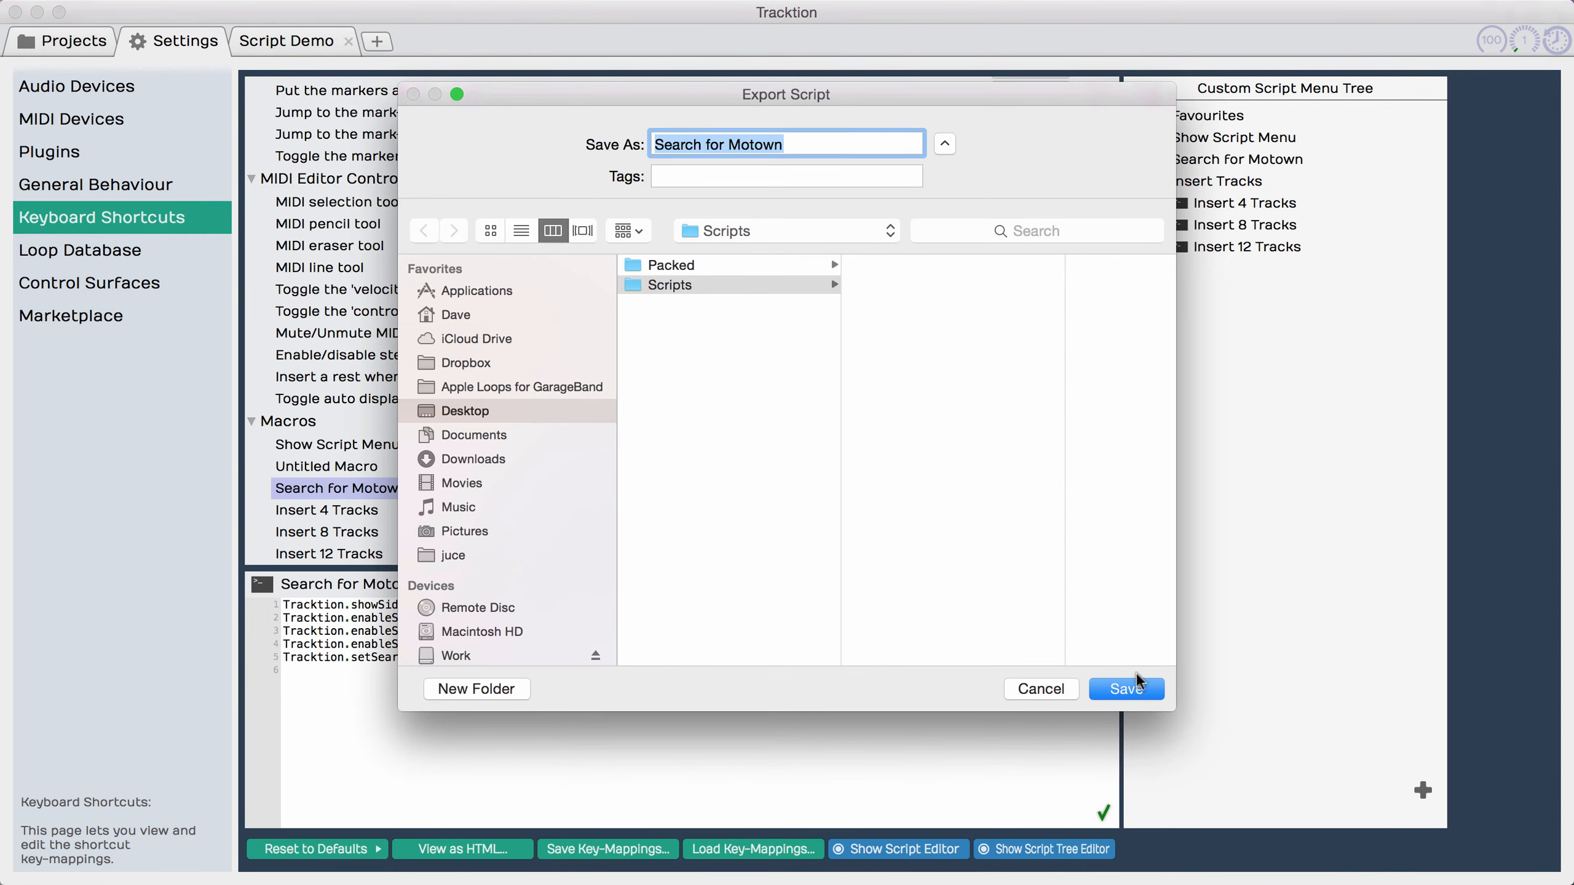
pyautogui.click(1142, 690)
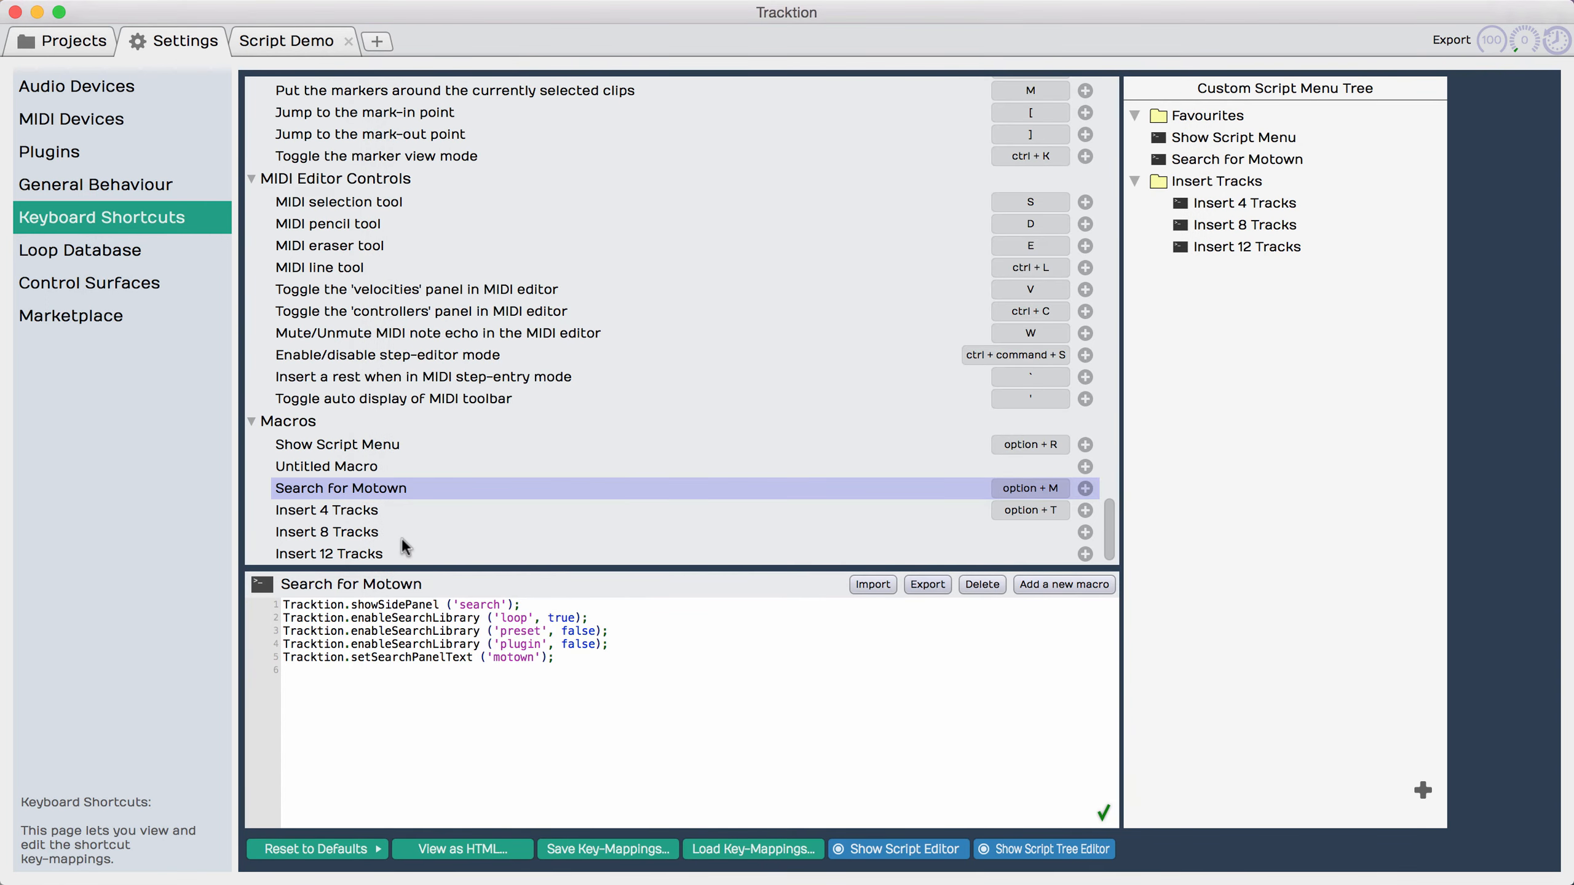
pyautogui.click(974, 584)
pyautogui.click(974, 585)
# Step: Switch to the Finder's Scripts folder, import Search for Motown.tracktionscript directly into Tracktion's shortcut list, and return to Tracktion
pyautogui.press('super+Tab')
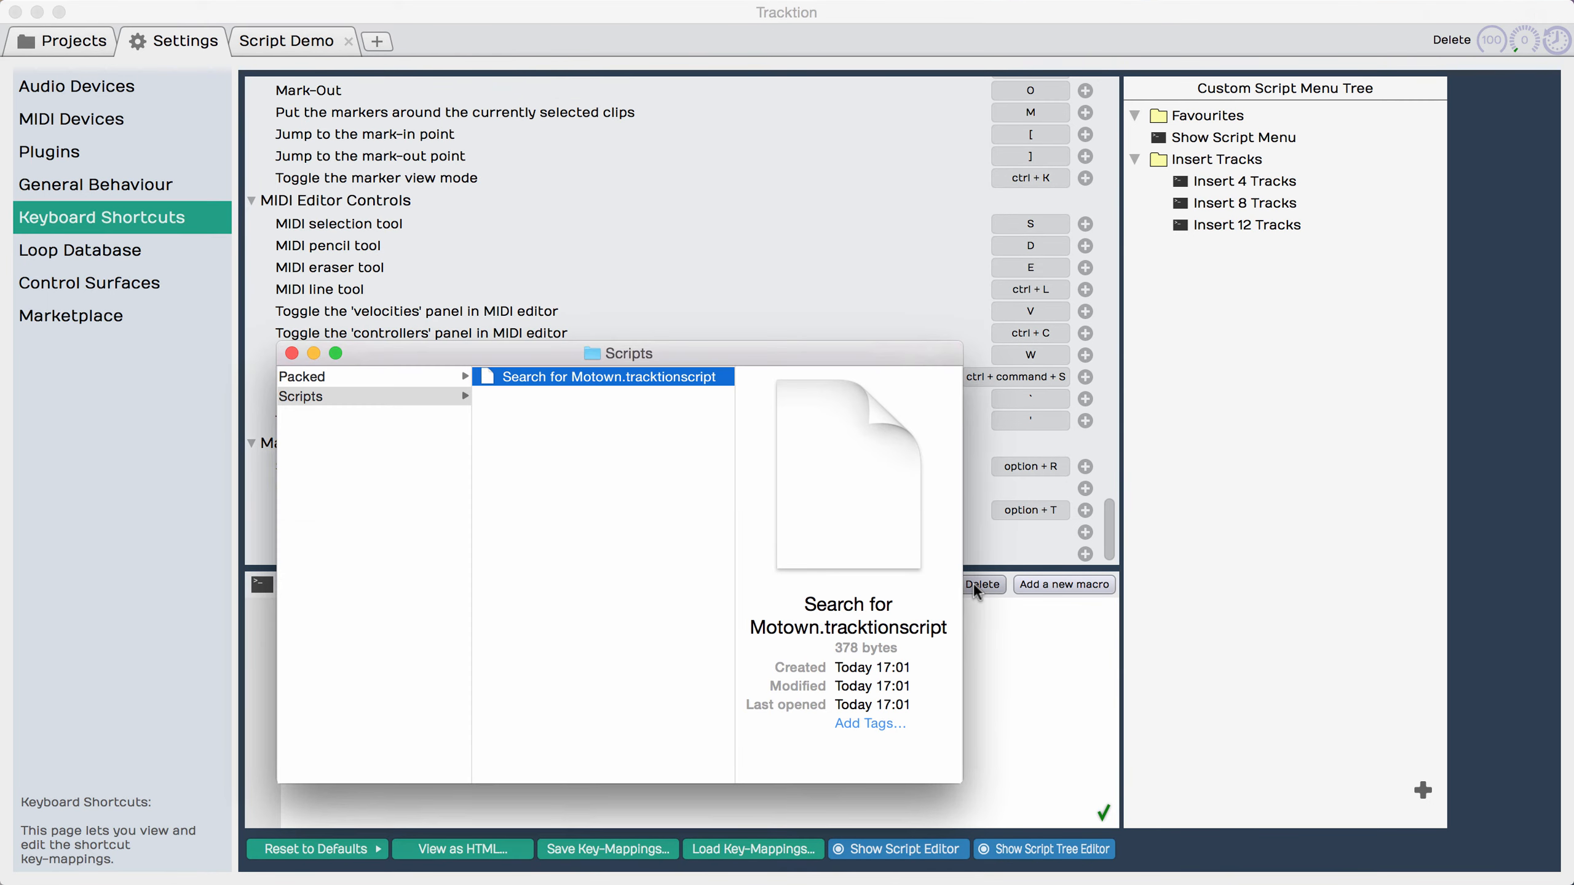
pyautogui.moveTo(593, 376); pyautogui.dragTo(785, 236)
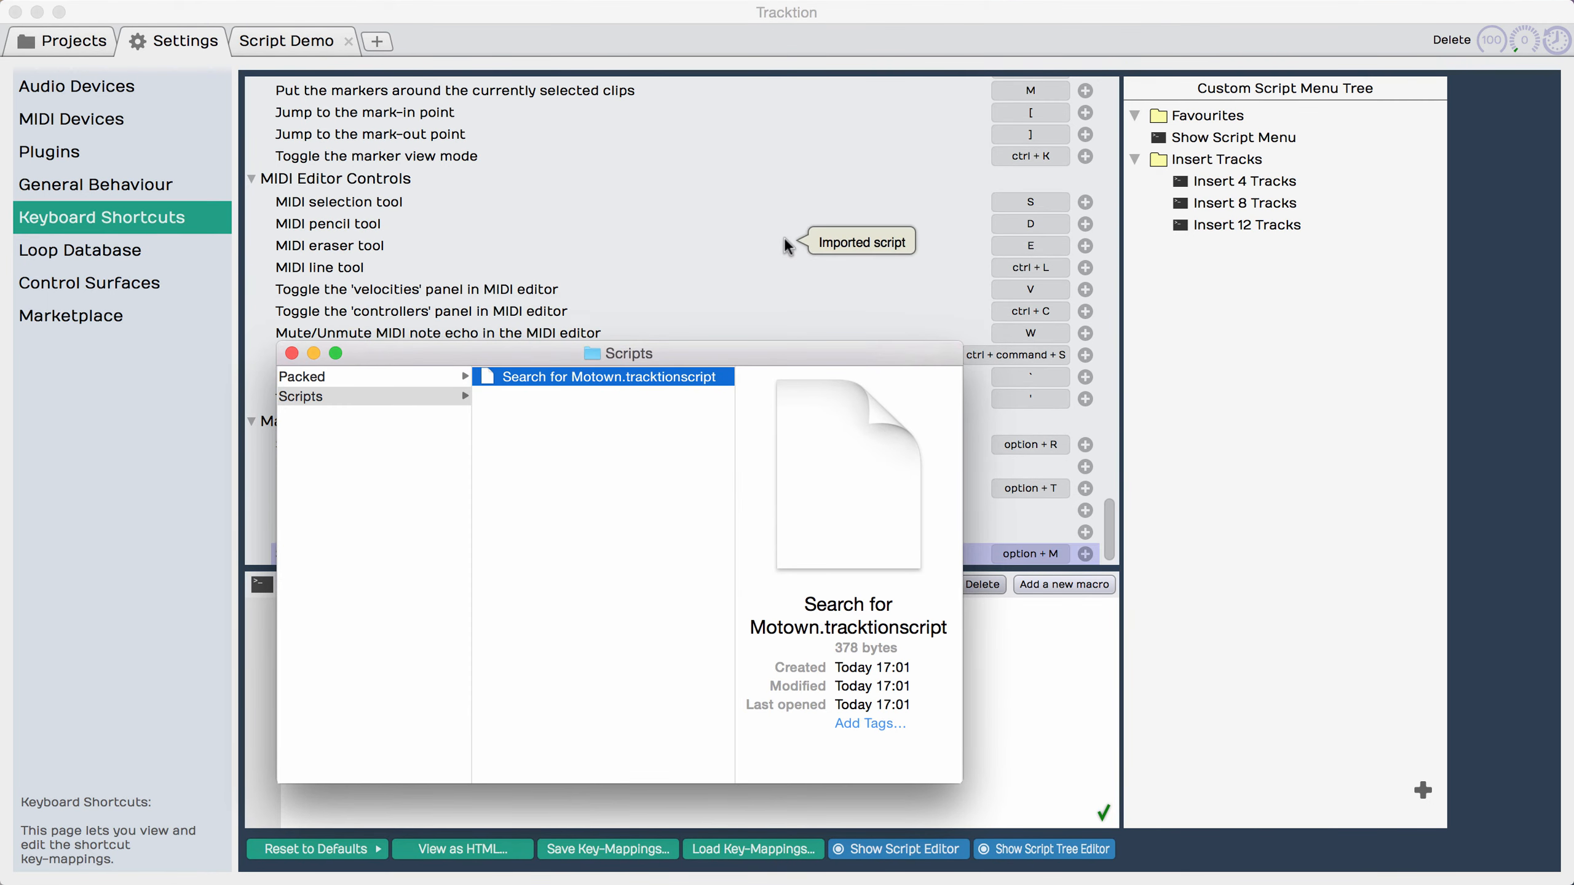
pyautogui.click(796, 21)
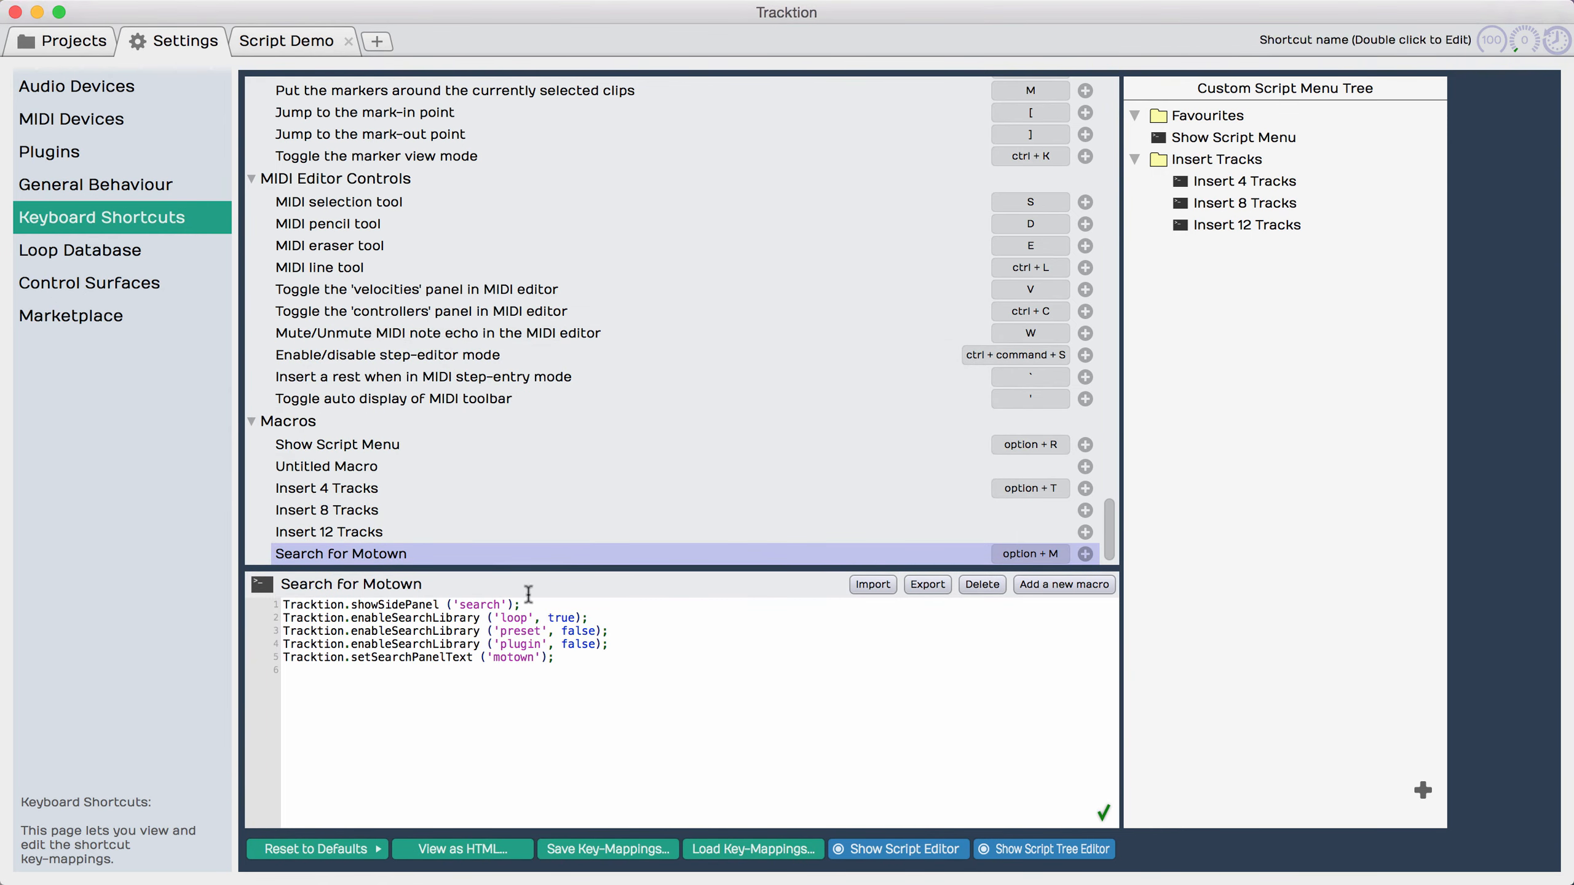
# Step: Delete the Search for Motown macro again and import Search for Motown.tracktionscript from the Scripts folder with the Import Scripts dialog
pyautogui.click(967, 585)
pyautogui.click(882, 586)
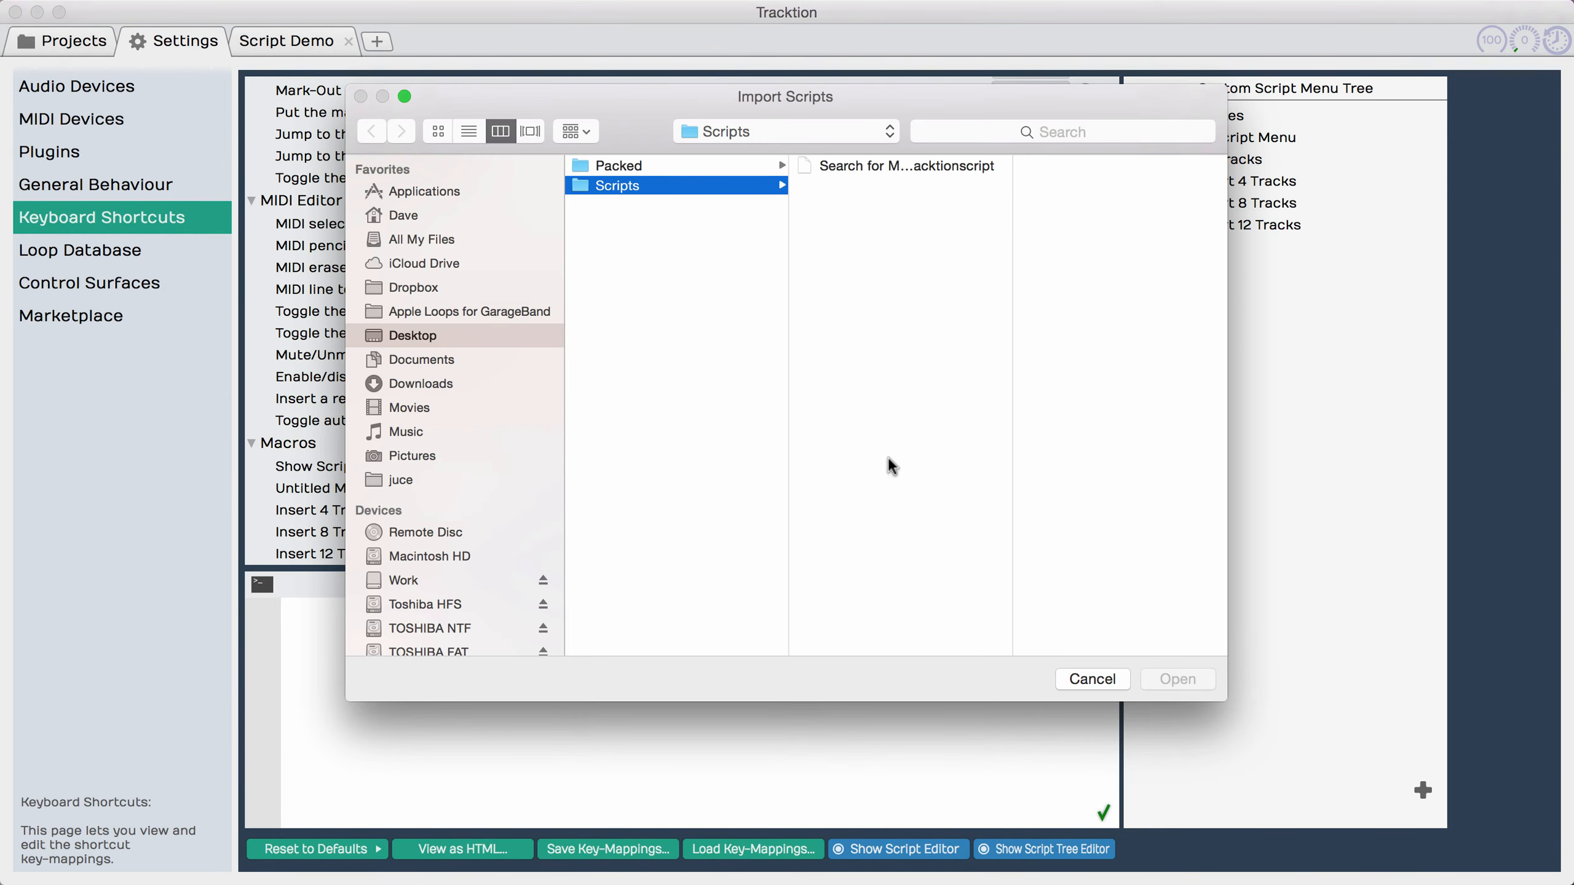
pyautogui.click(882, 167)
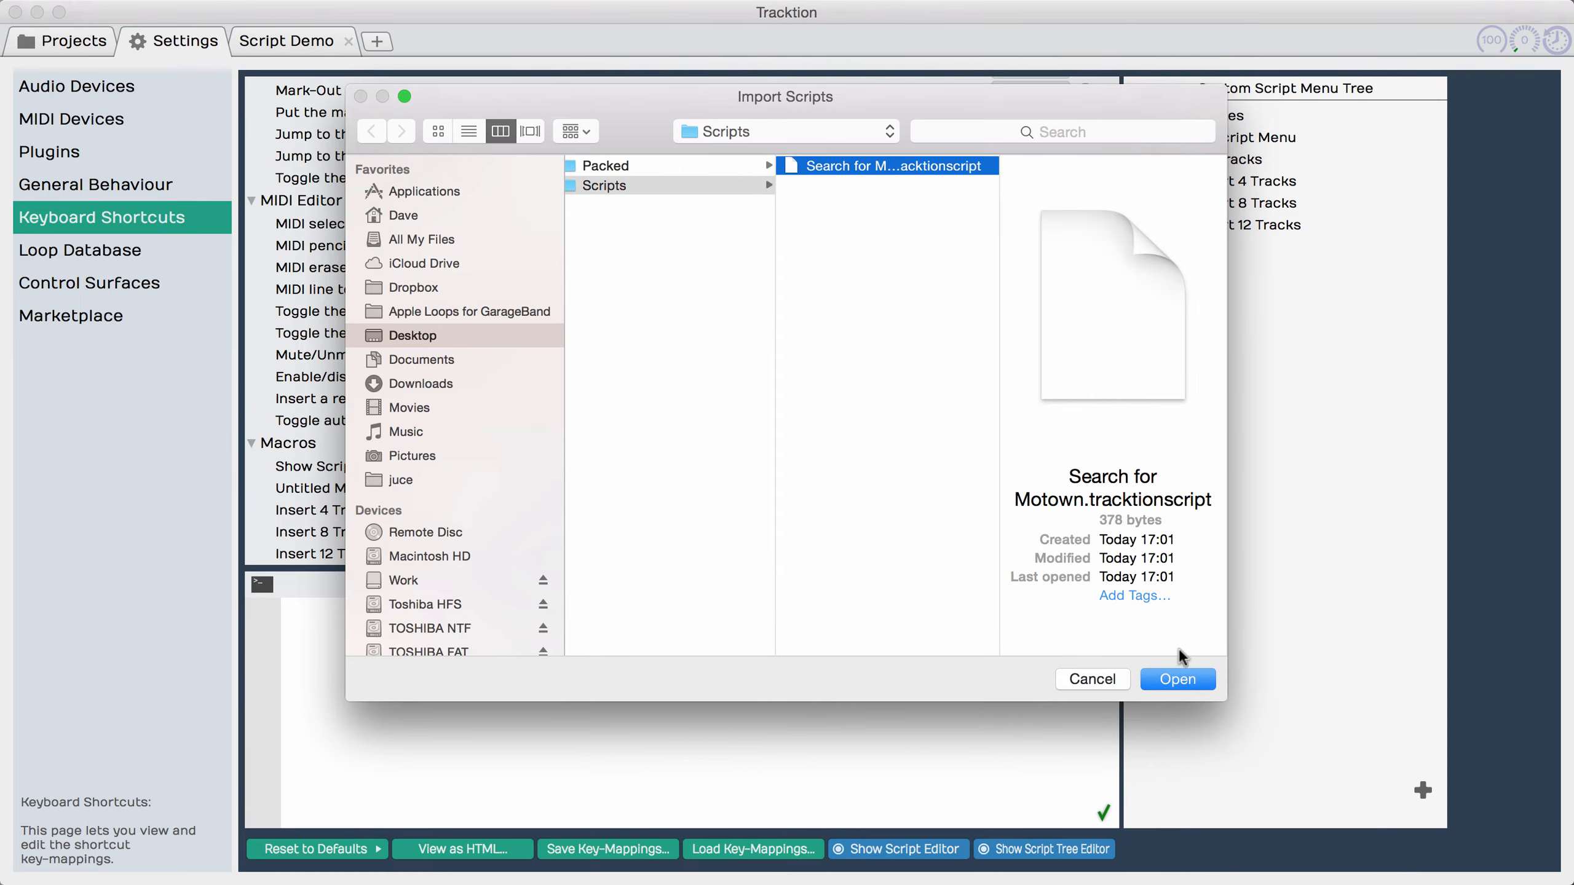
pyautogui.click(1162, 679)
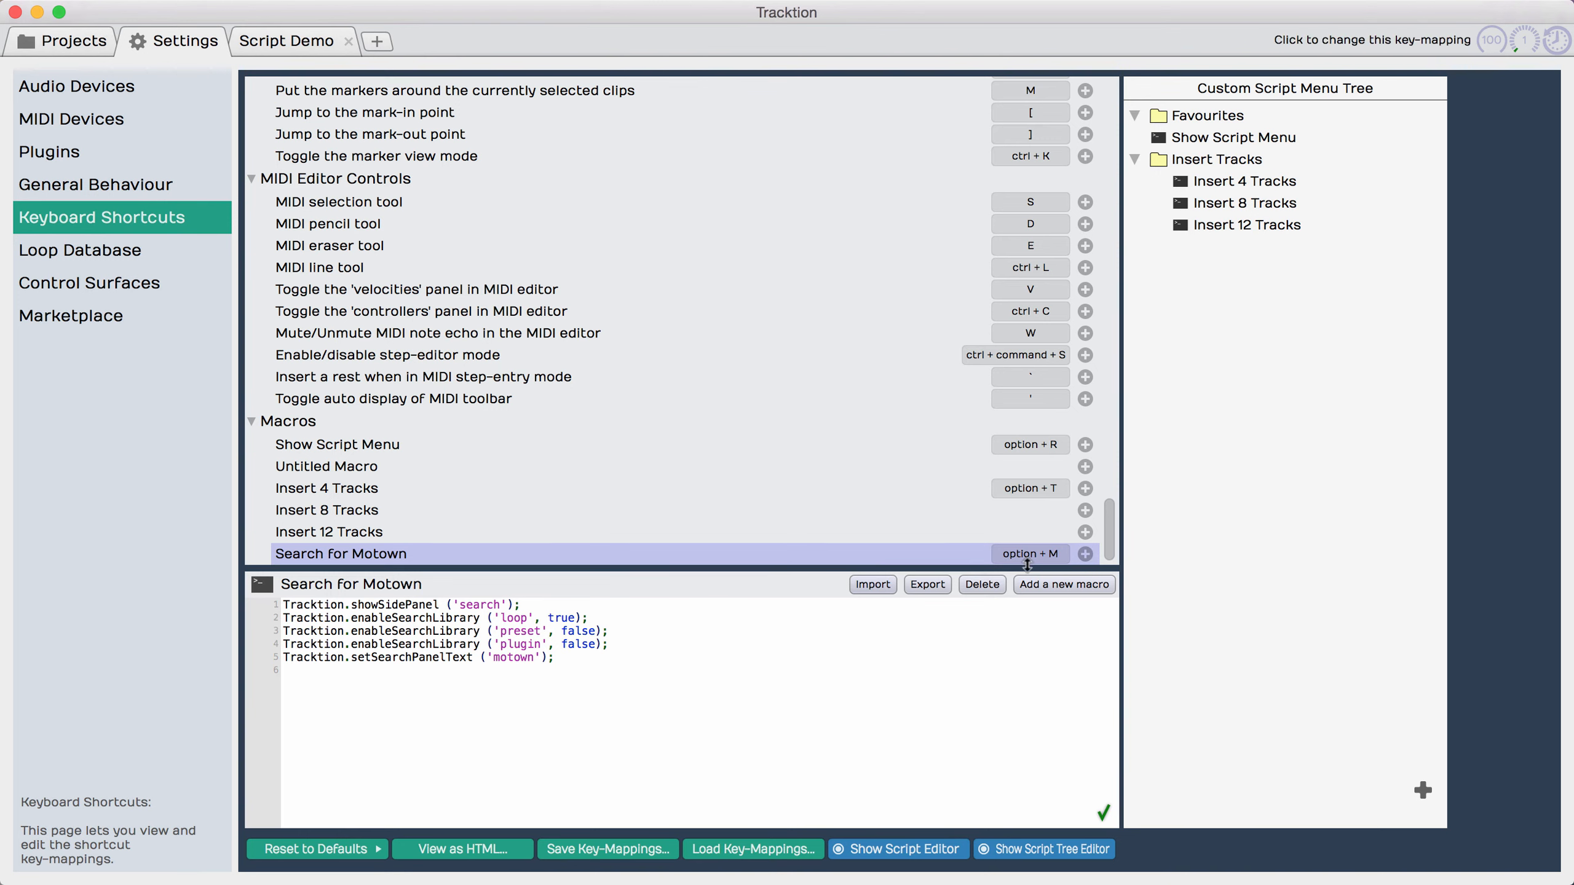
# Step: Add a new macro named 8 Master Mix Tracks
pyautogui.click(1047, 585)
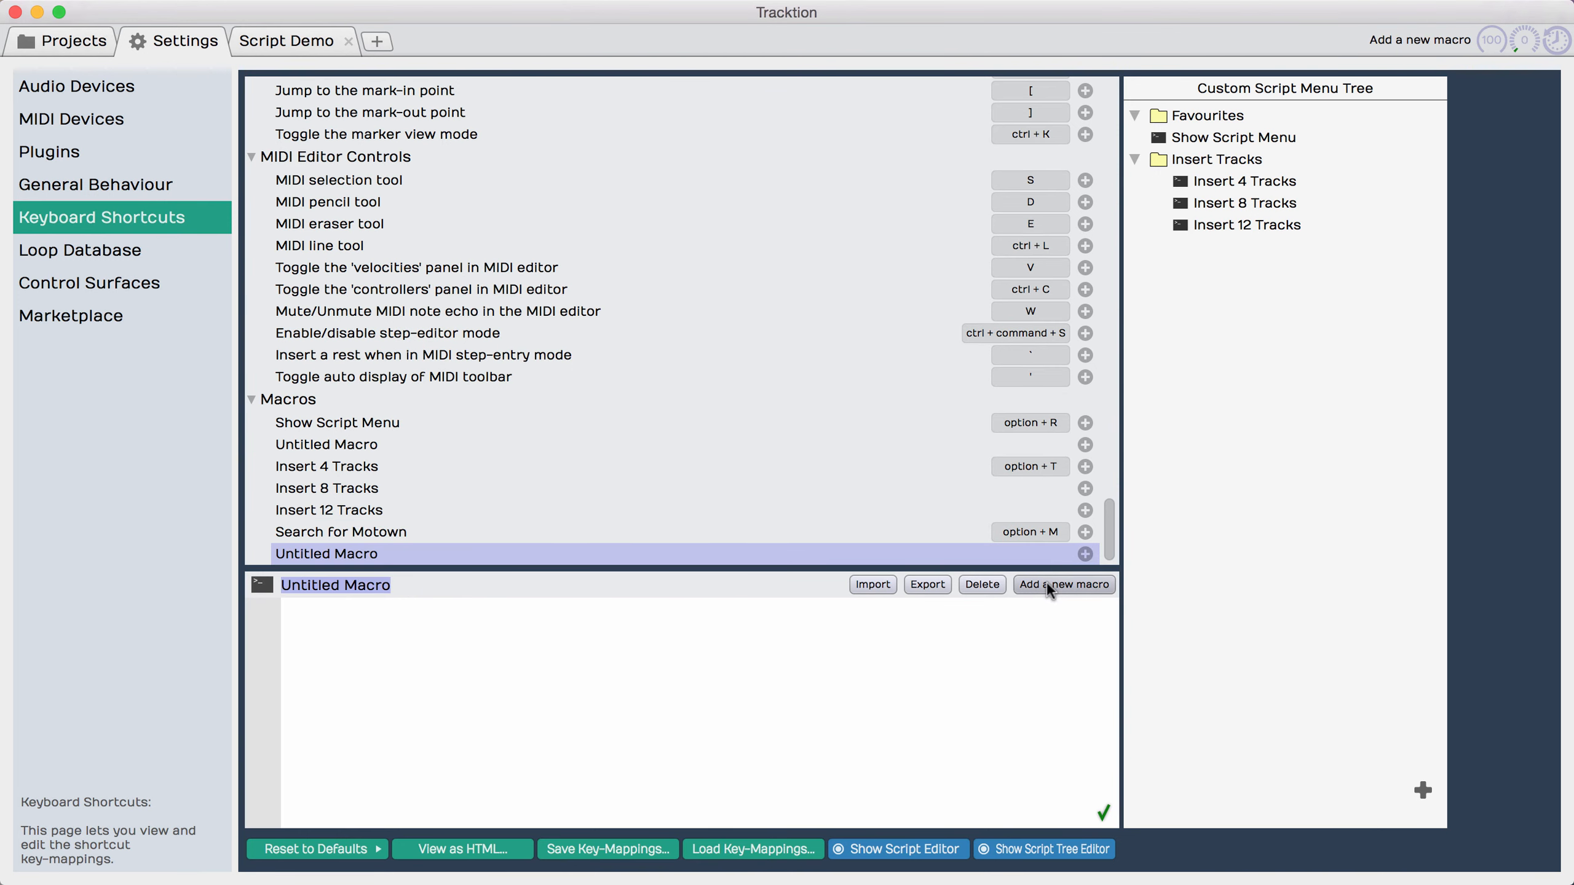
pyautogui.write('8 Mas')
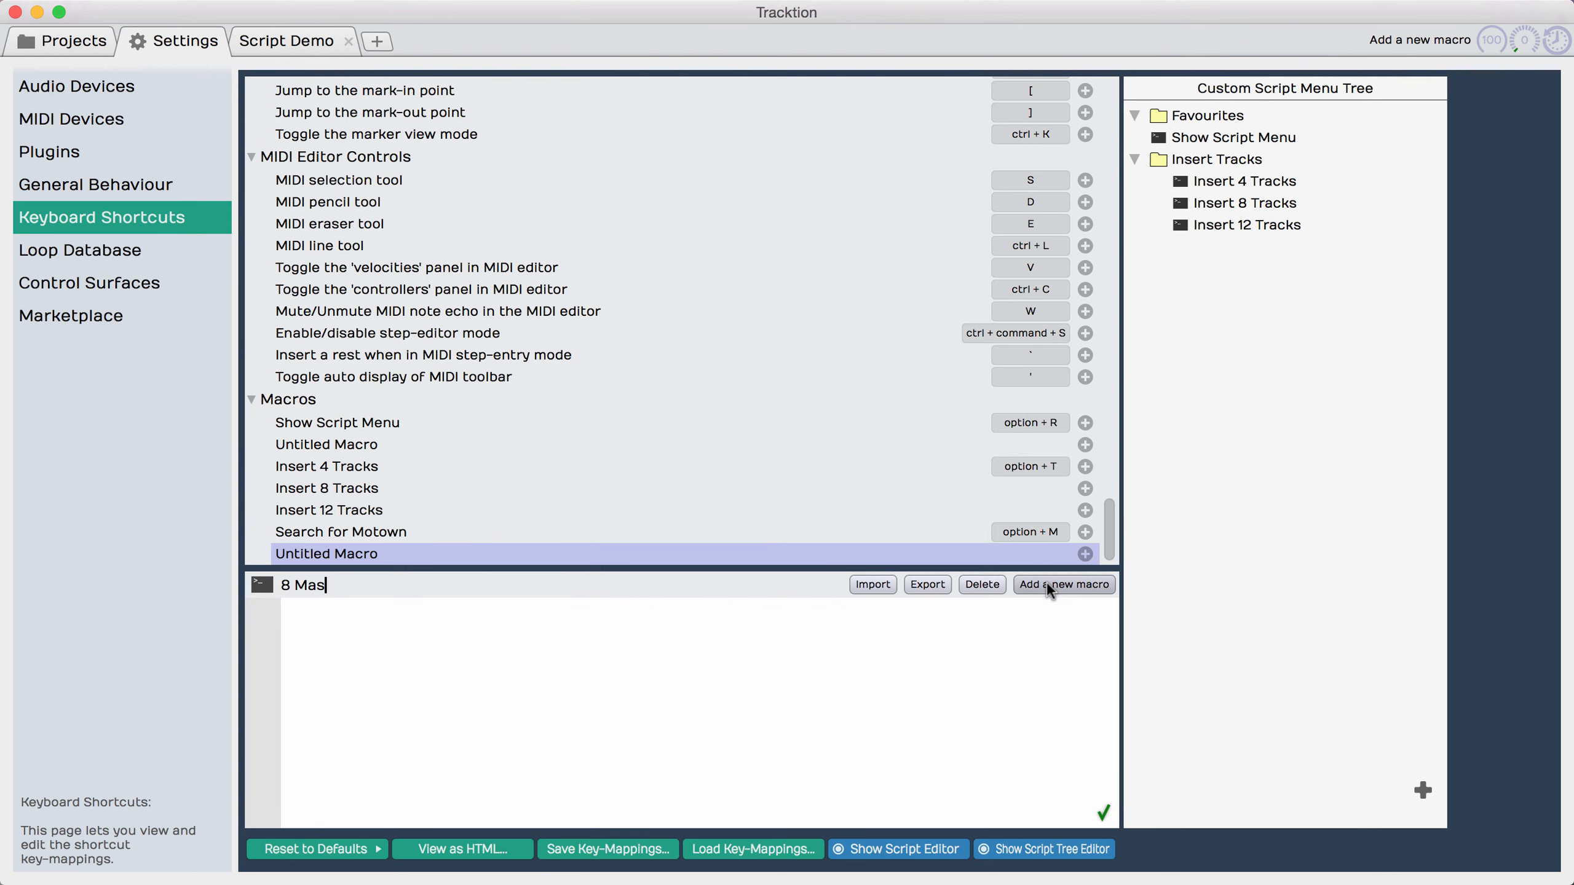
pyautogui.write('ter Mix Tracks')
pyautogui.press('Return')
# Step: Write the loop header for (var i = 8; --i >=0;) with braces for its body in the 8 Master Mix Tracks script
pyautogui.click(566, 644)
pyautogui.write('for (var i = 8')
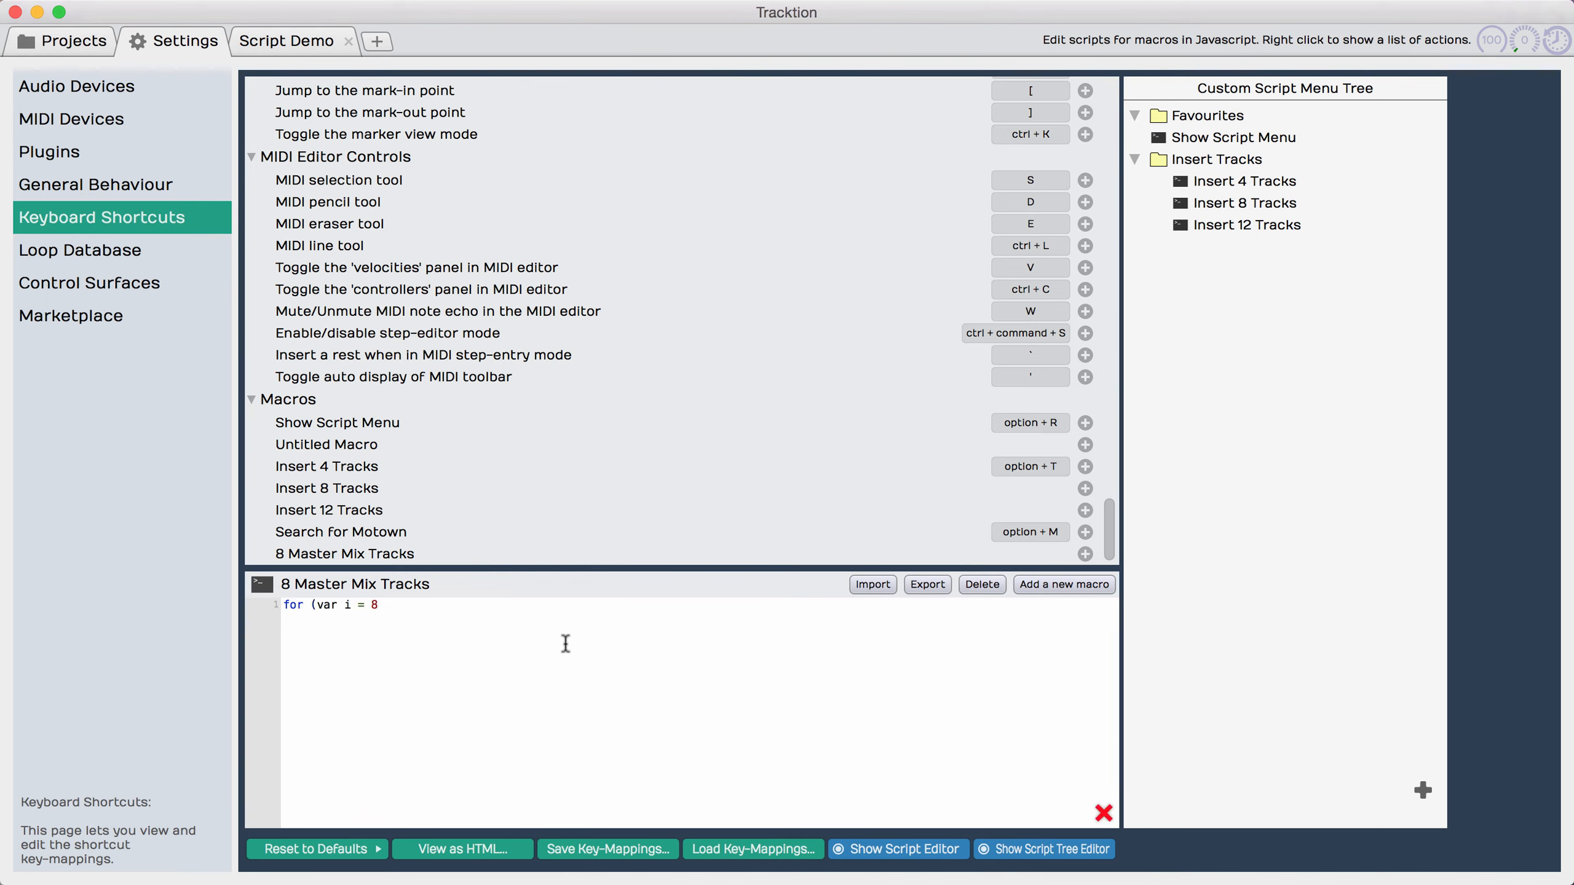
pyautogui.write('; --i >=0;)')
pyautogui.press('Return')
pyautogui.write('{')
# Step: Insert the advanced action Insert track inside the loop braces and assign its result to var track
pyautogui.rightClick(345, 639)
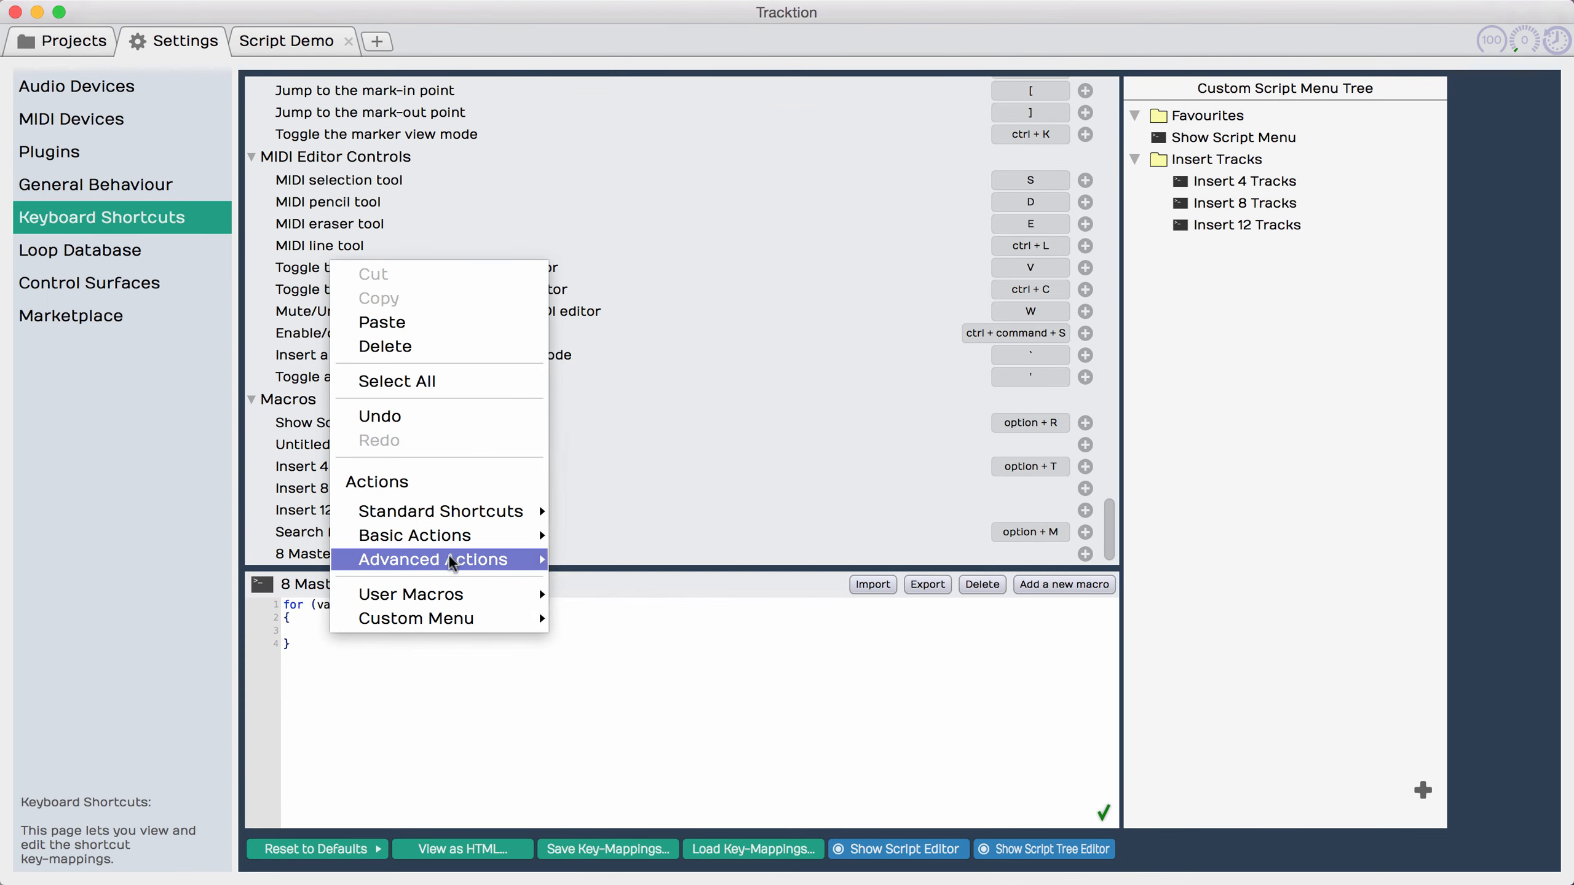
pyautogui.moveTo(433, 559)
pyautogui.click(716, 40)
pyautogui.click(309, 632)
pyautogui.write("var track = Tracktion.insertTrack ('audio');")
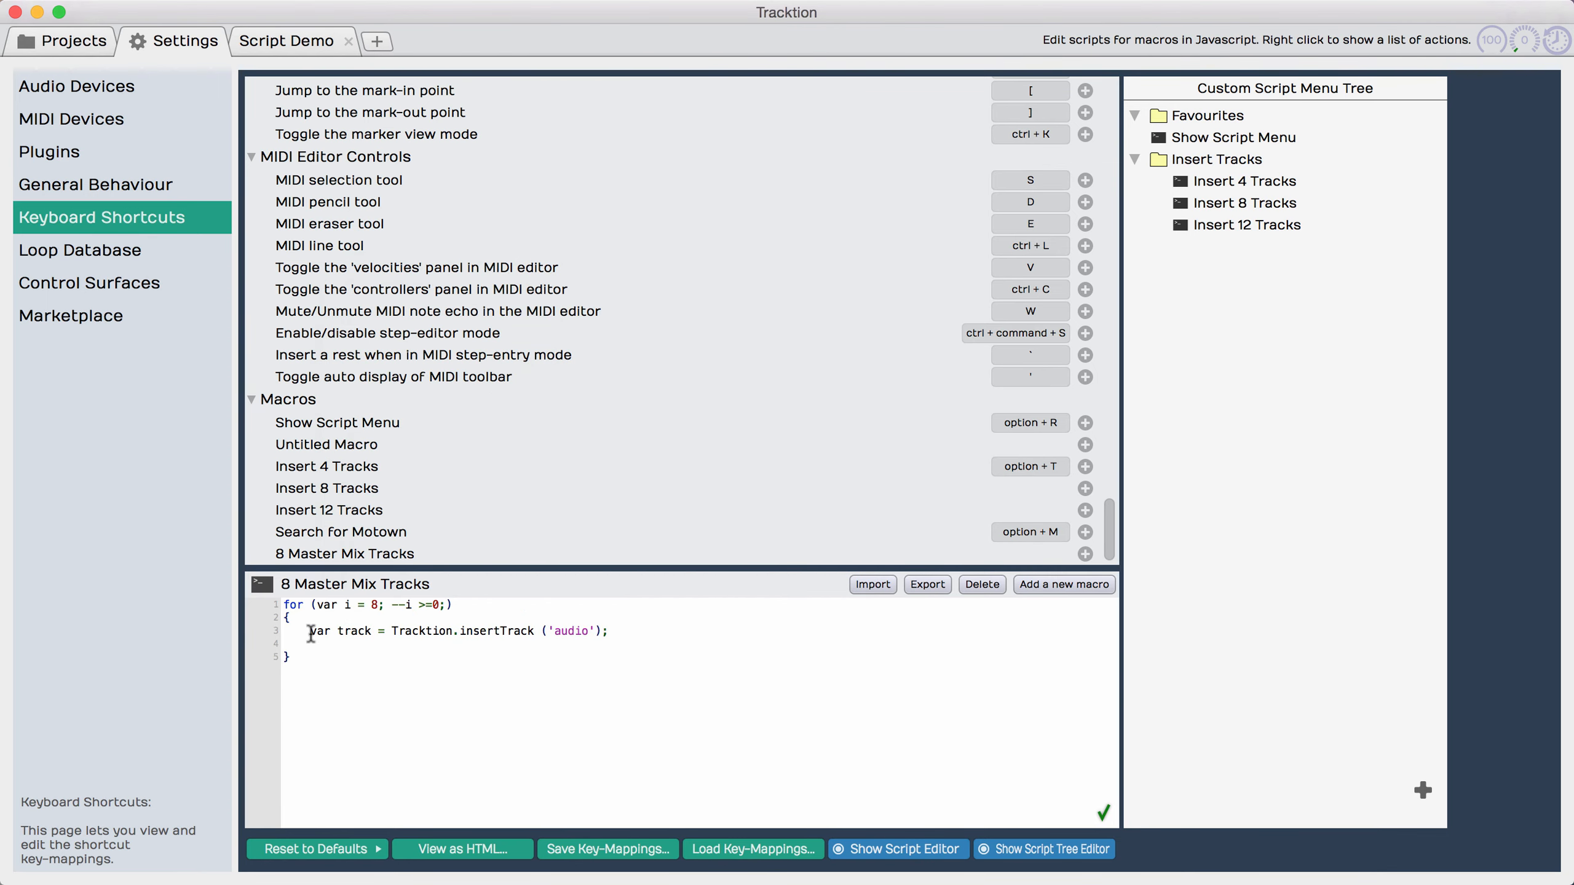
# Step: Insert the advanced action Insert plugin below the insertTrack line and remove the extra blank line after it
pyautogui.rightClick(317, 643)
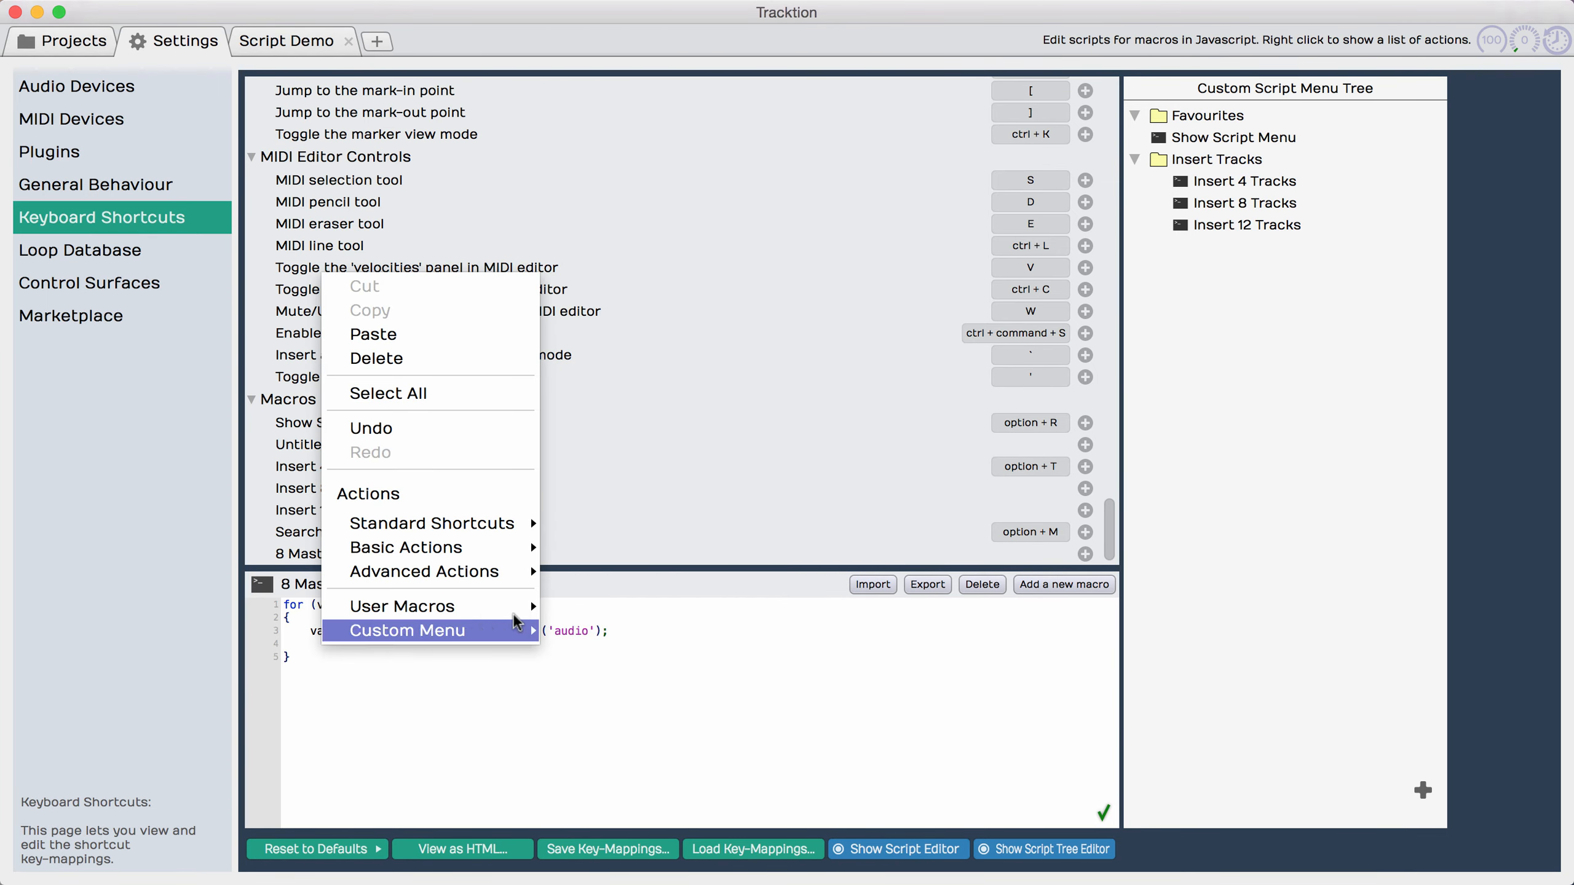
pyautogui.moveTo(492, 575)
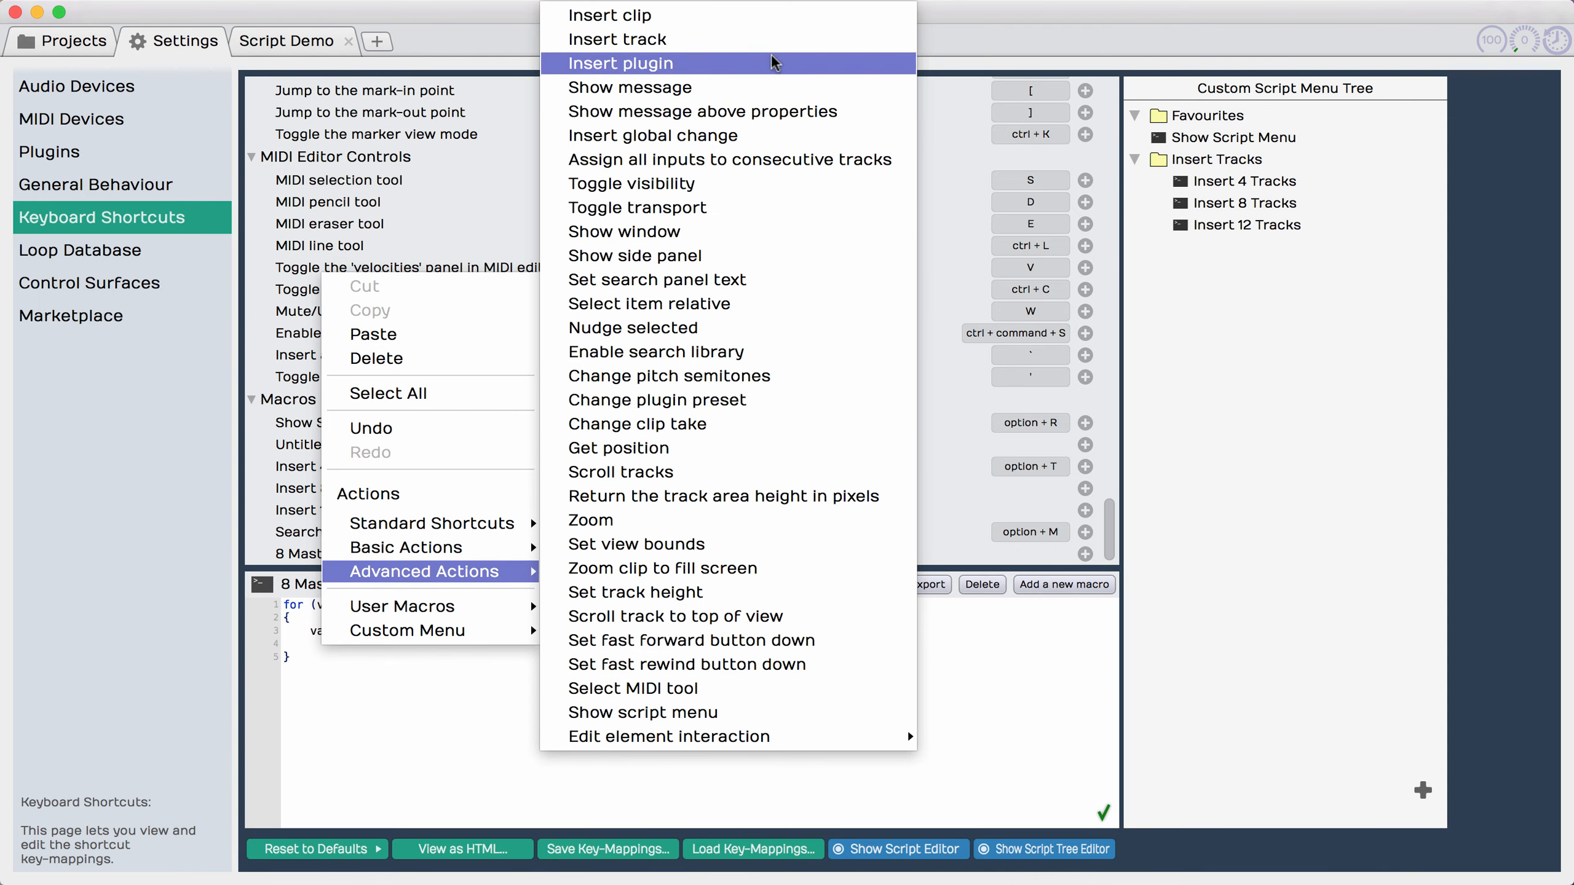
pyautogui.click(644, 64)
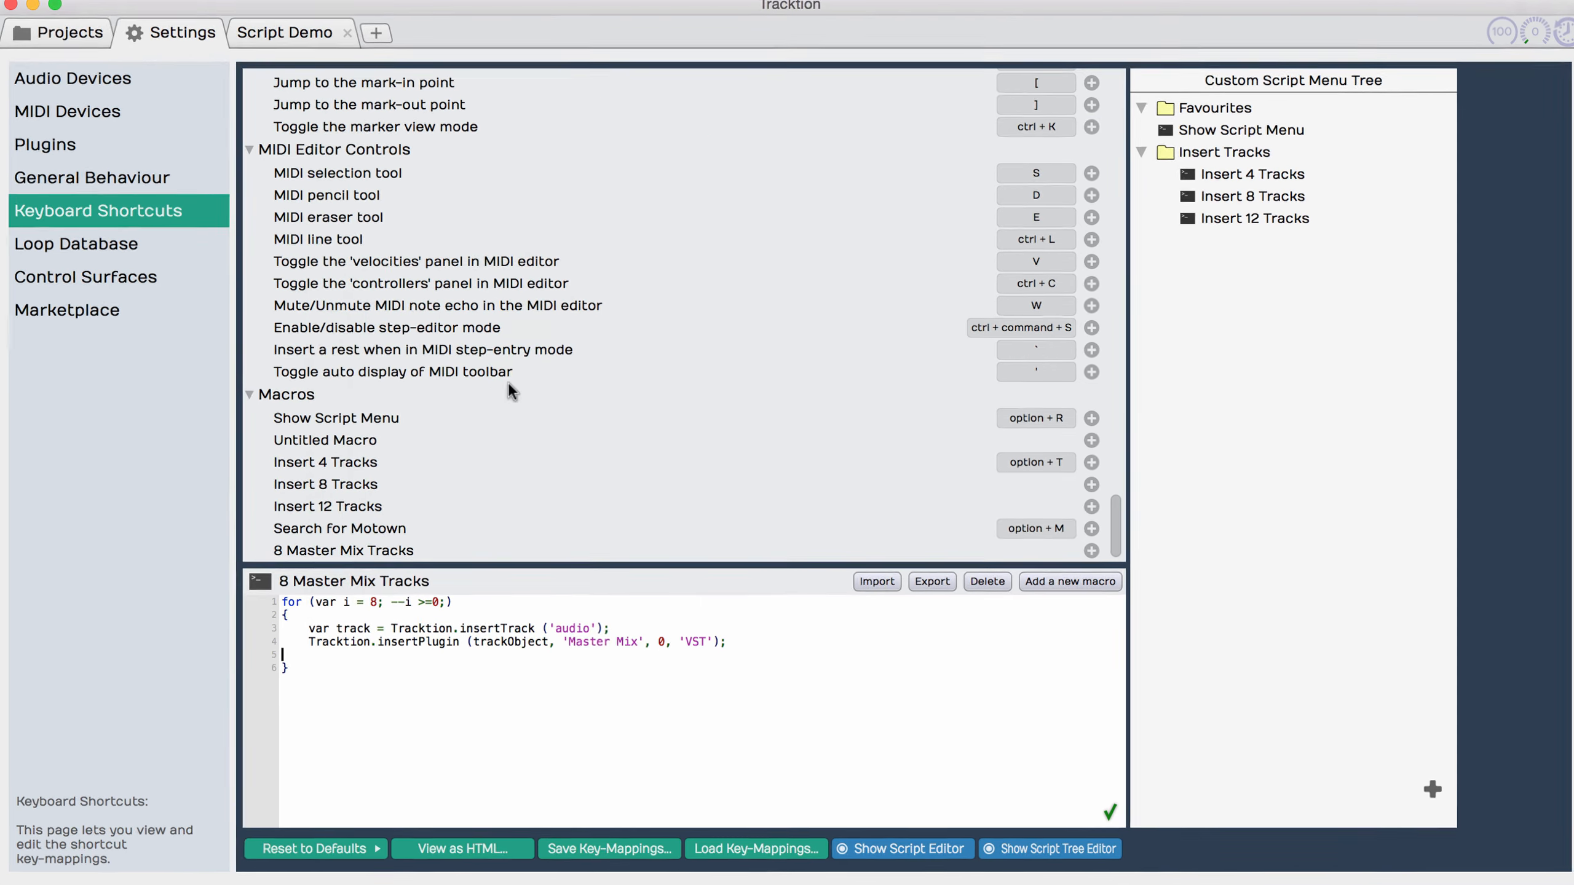
pyautogui.press('BackSpace')
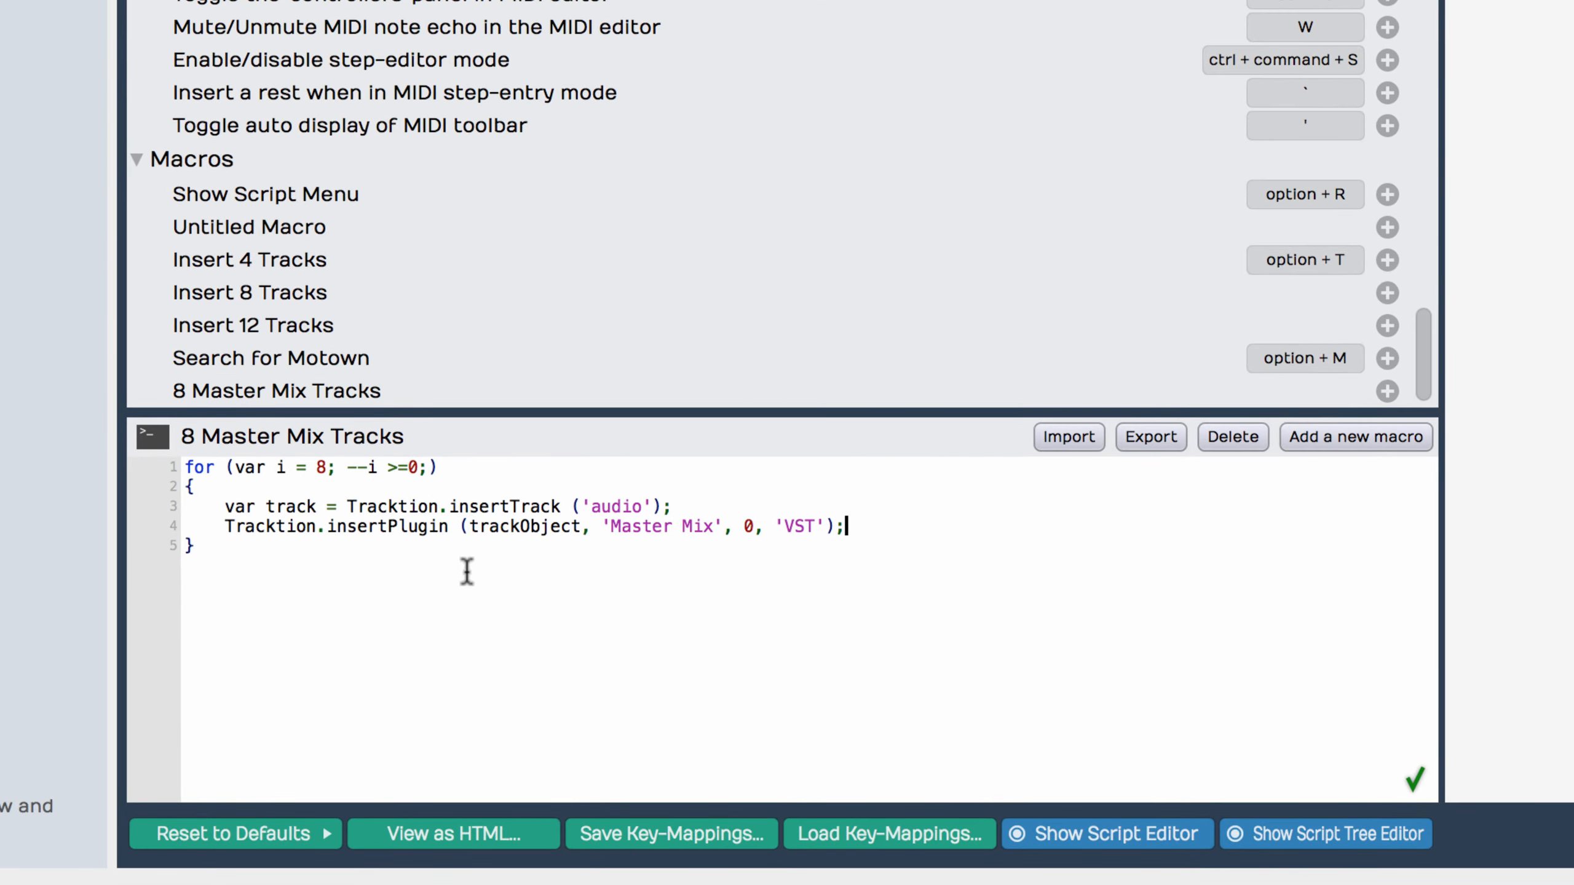
# Step: Replace trackObject with track in the insertPlugin call and check the available options for its plugin format argument
pyautogui.doubleClick(288, 507)
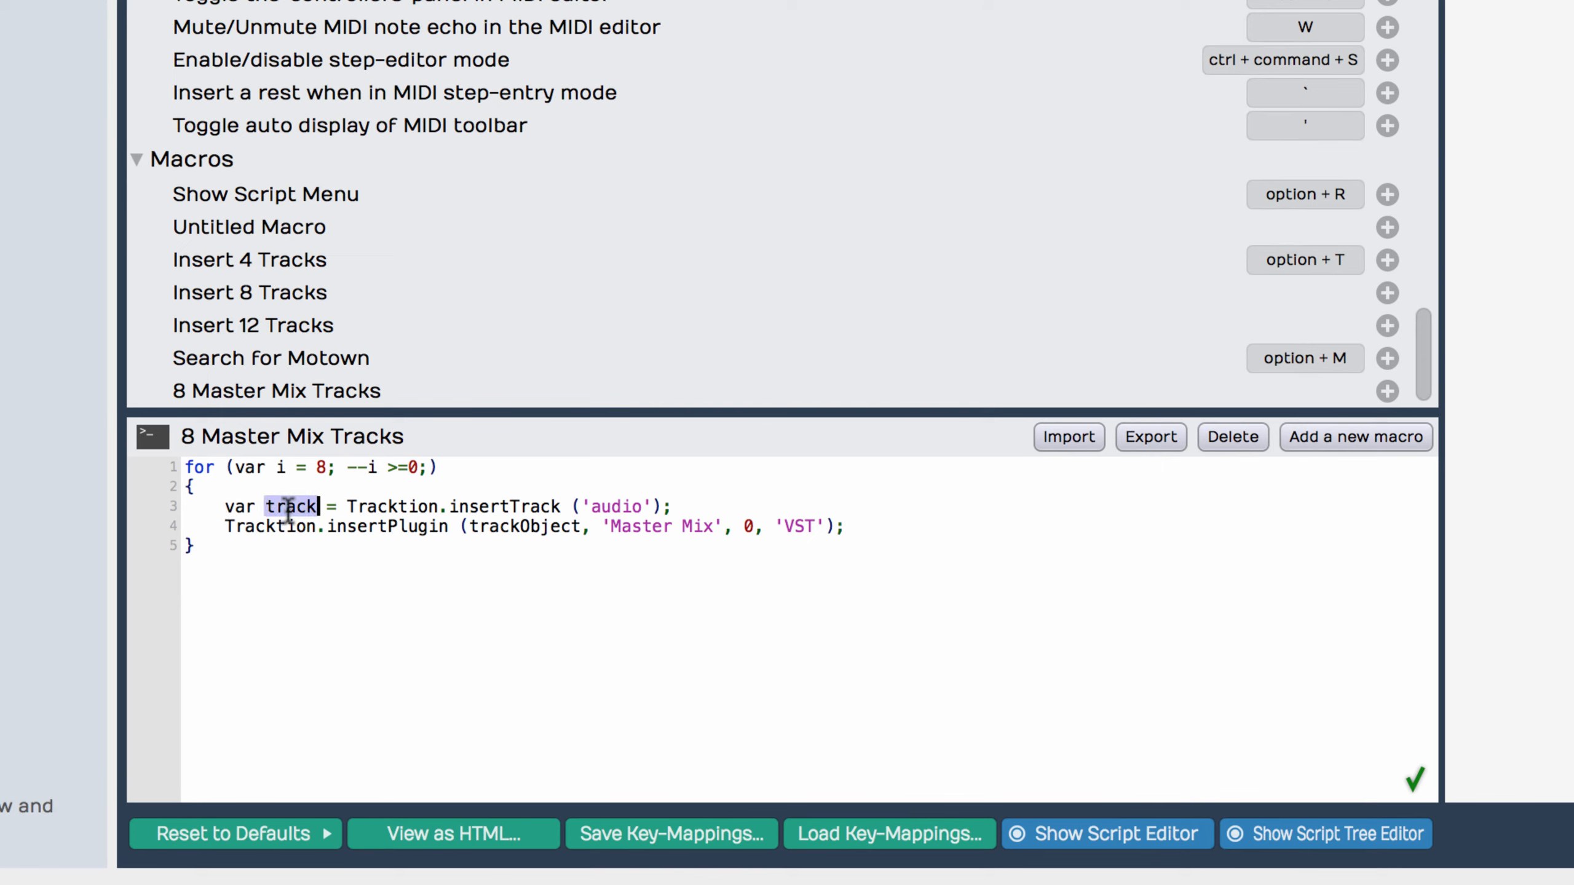
pyautogui.doubleClick(508, 527)
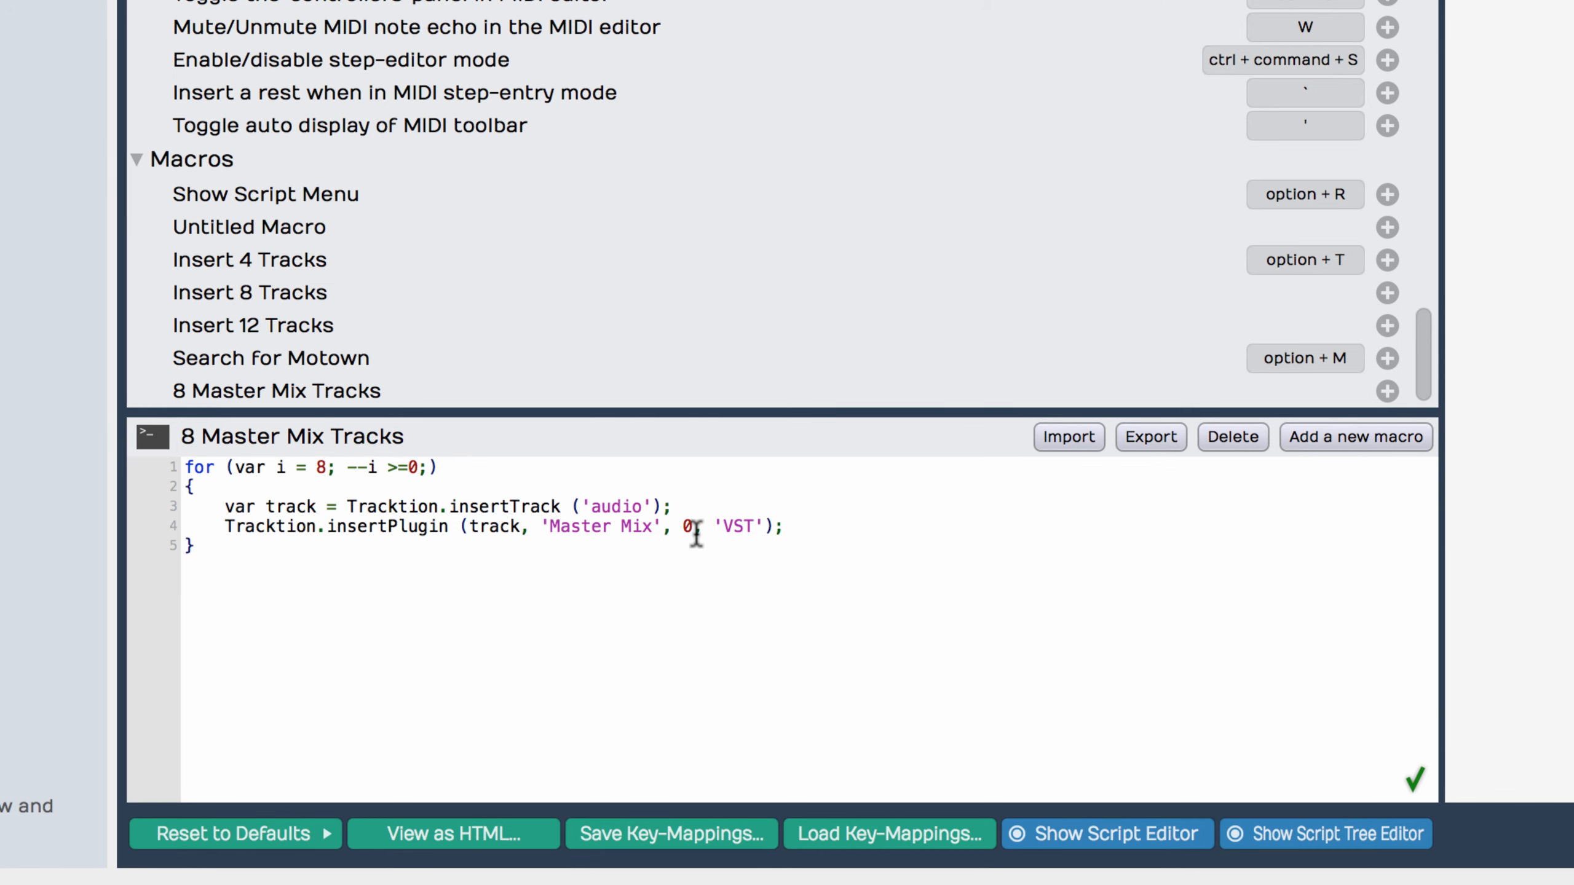
pyautogui.rightClick(742, 526)
pyautogui.moveTo(807, 515)
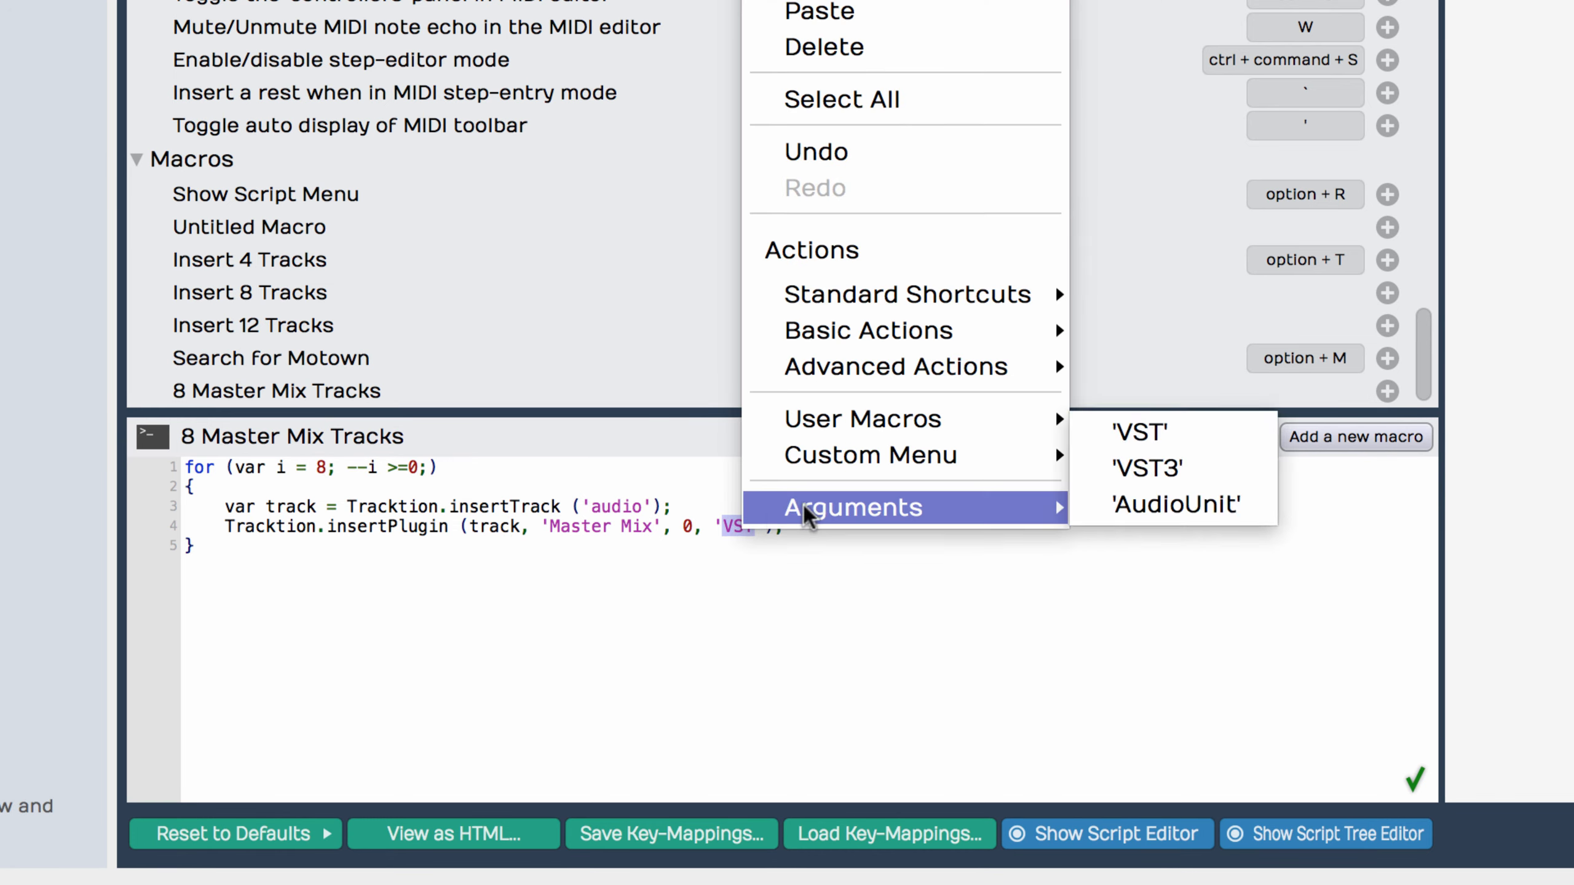
pyautogui.click(1182, 541)
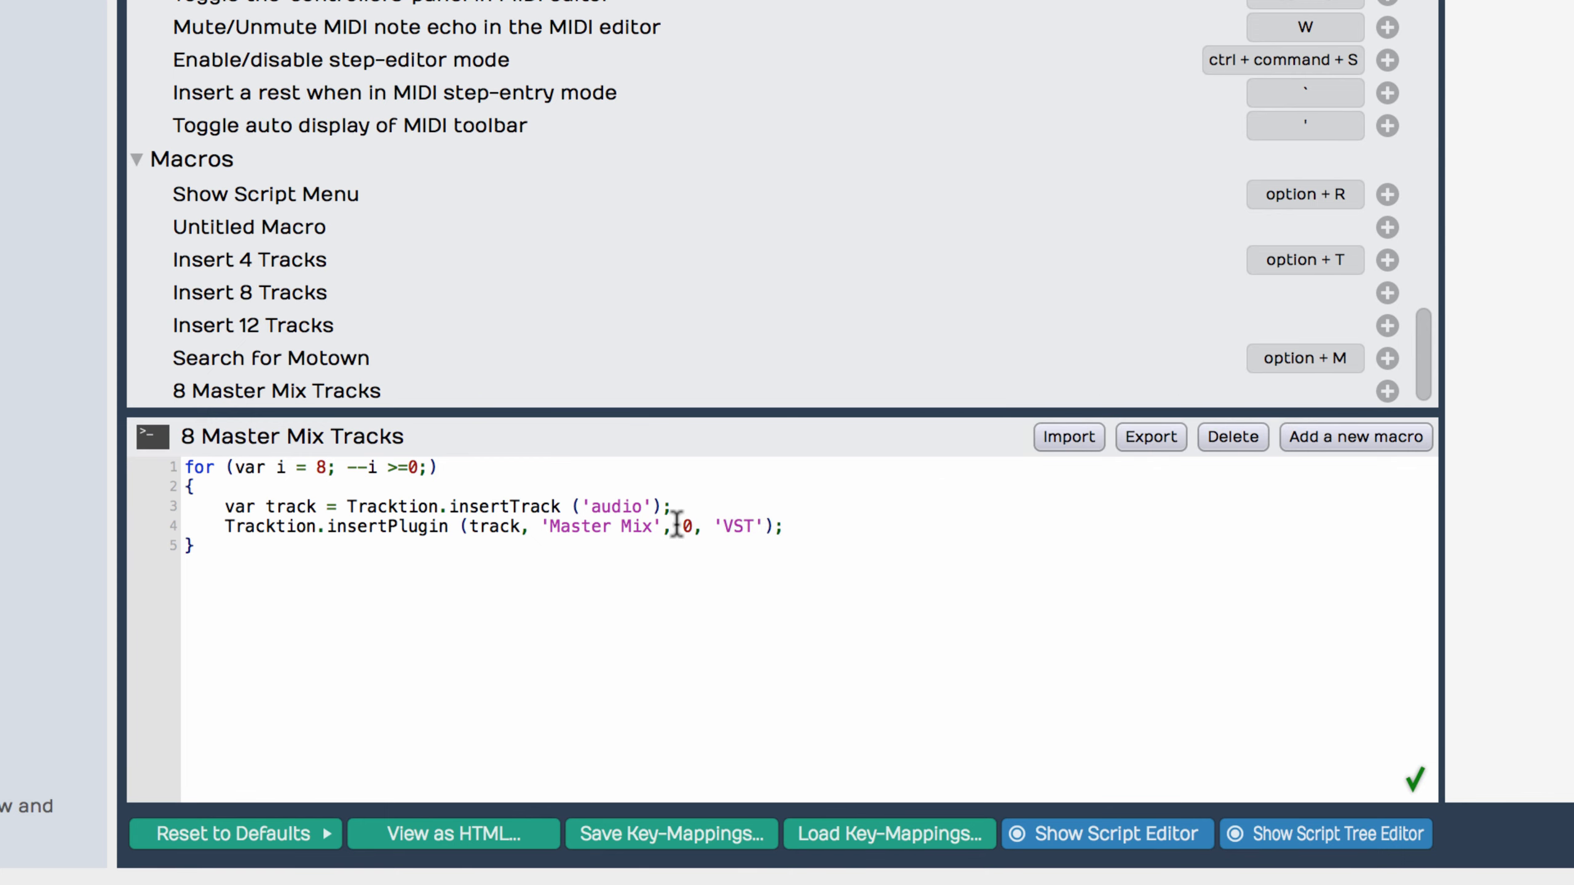
# Step: Add a showMessageAboveProperties call below the loop, leaving a blank line between, with the message text 'Added 8 Master Mix Tracks'
pyautogui.press('Return')
pyautogui.press('Return')
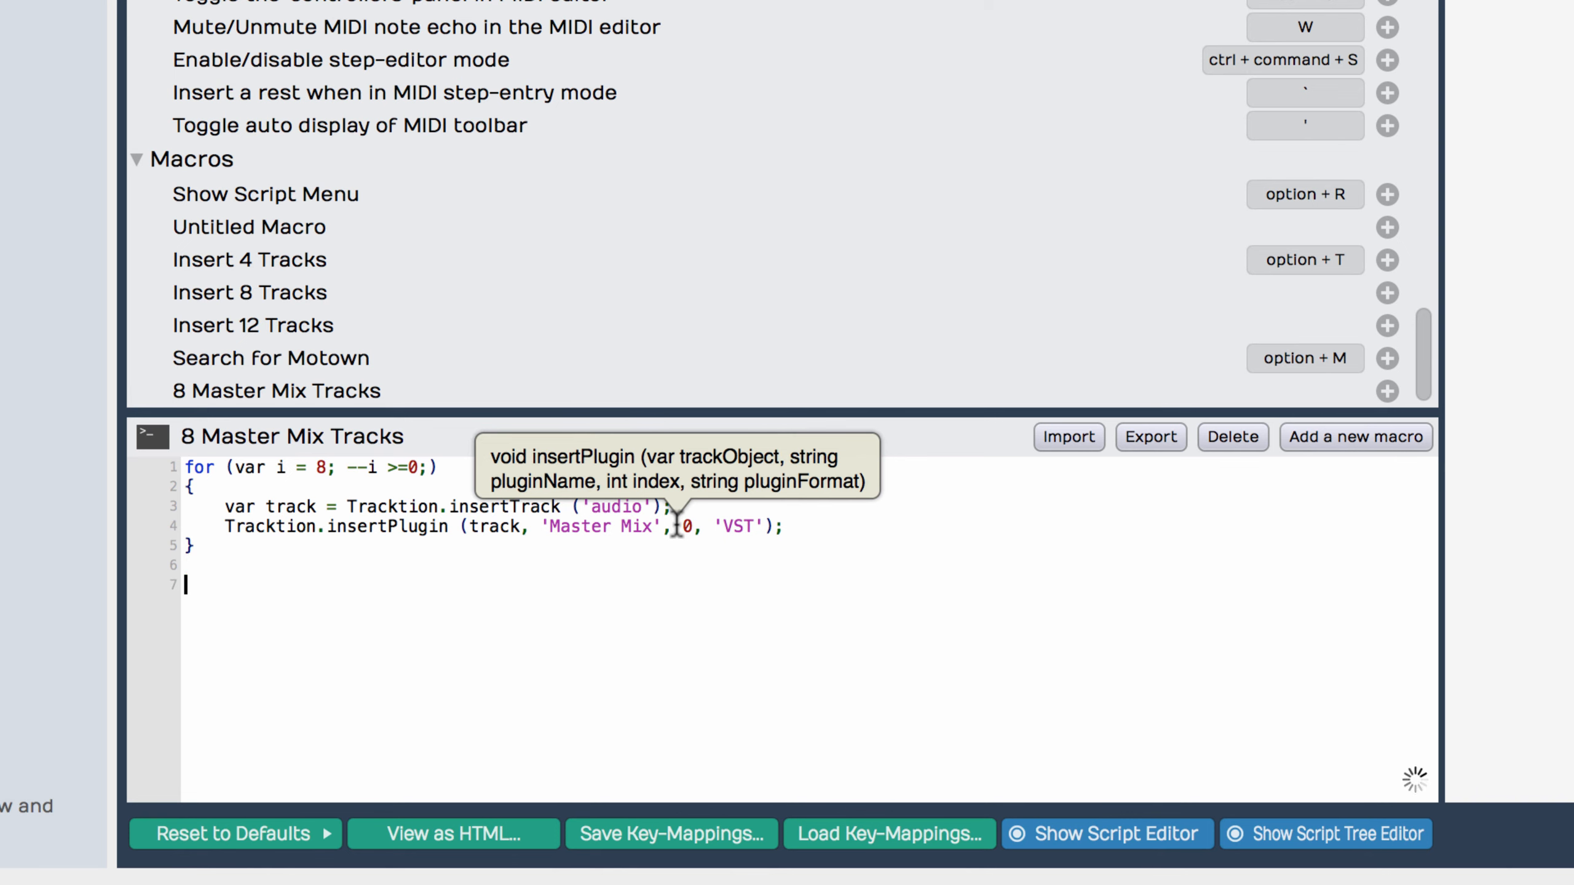
pyautogui.rightClick(235, 587)
pyautogui.moveTo(396, 478)
pyautogui.click(949, 2)
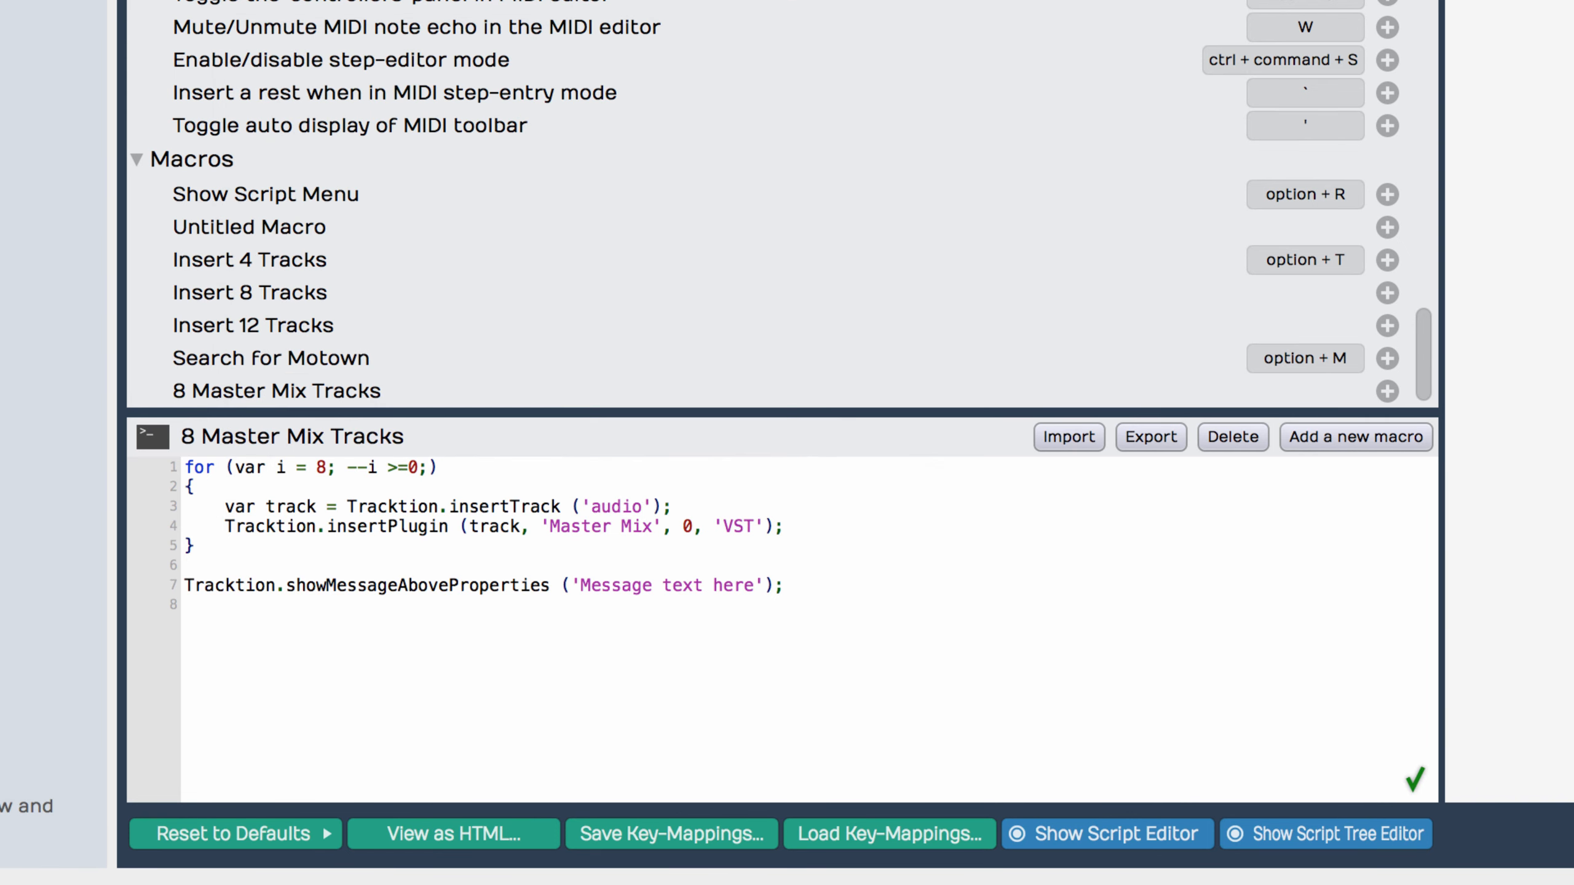
pyautogui.moveTo(580, 587); pyautogui.dragTo(747, 589)
pyautogui.write('Added 8 Master M')
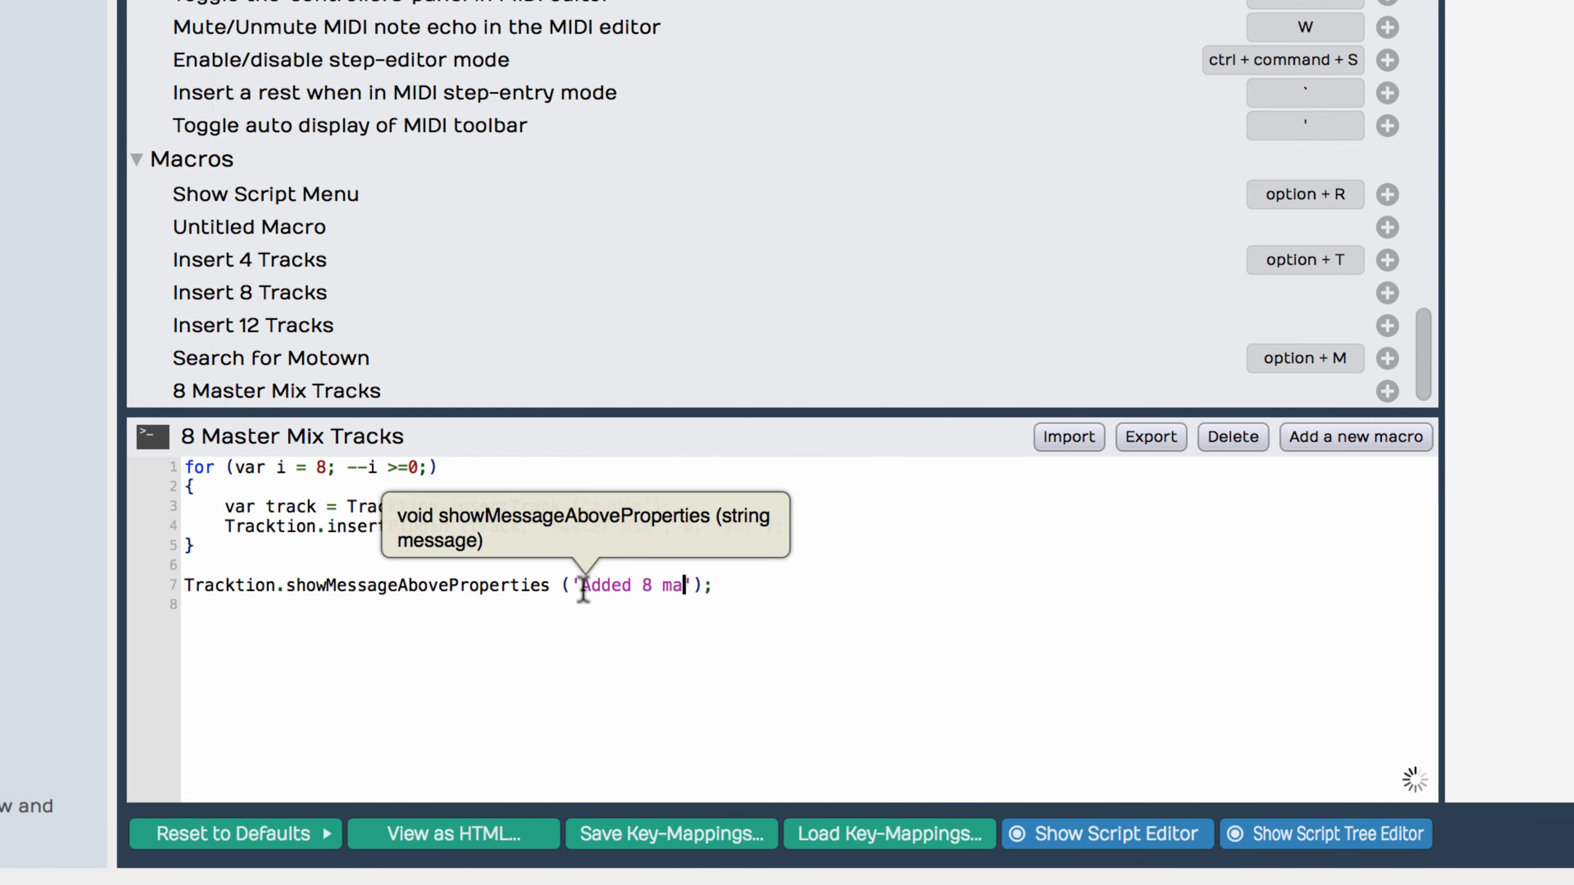
pyautogui.write('ix Tracks')
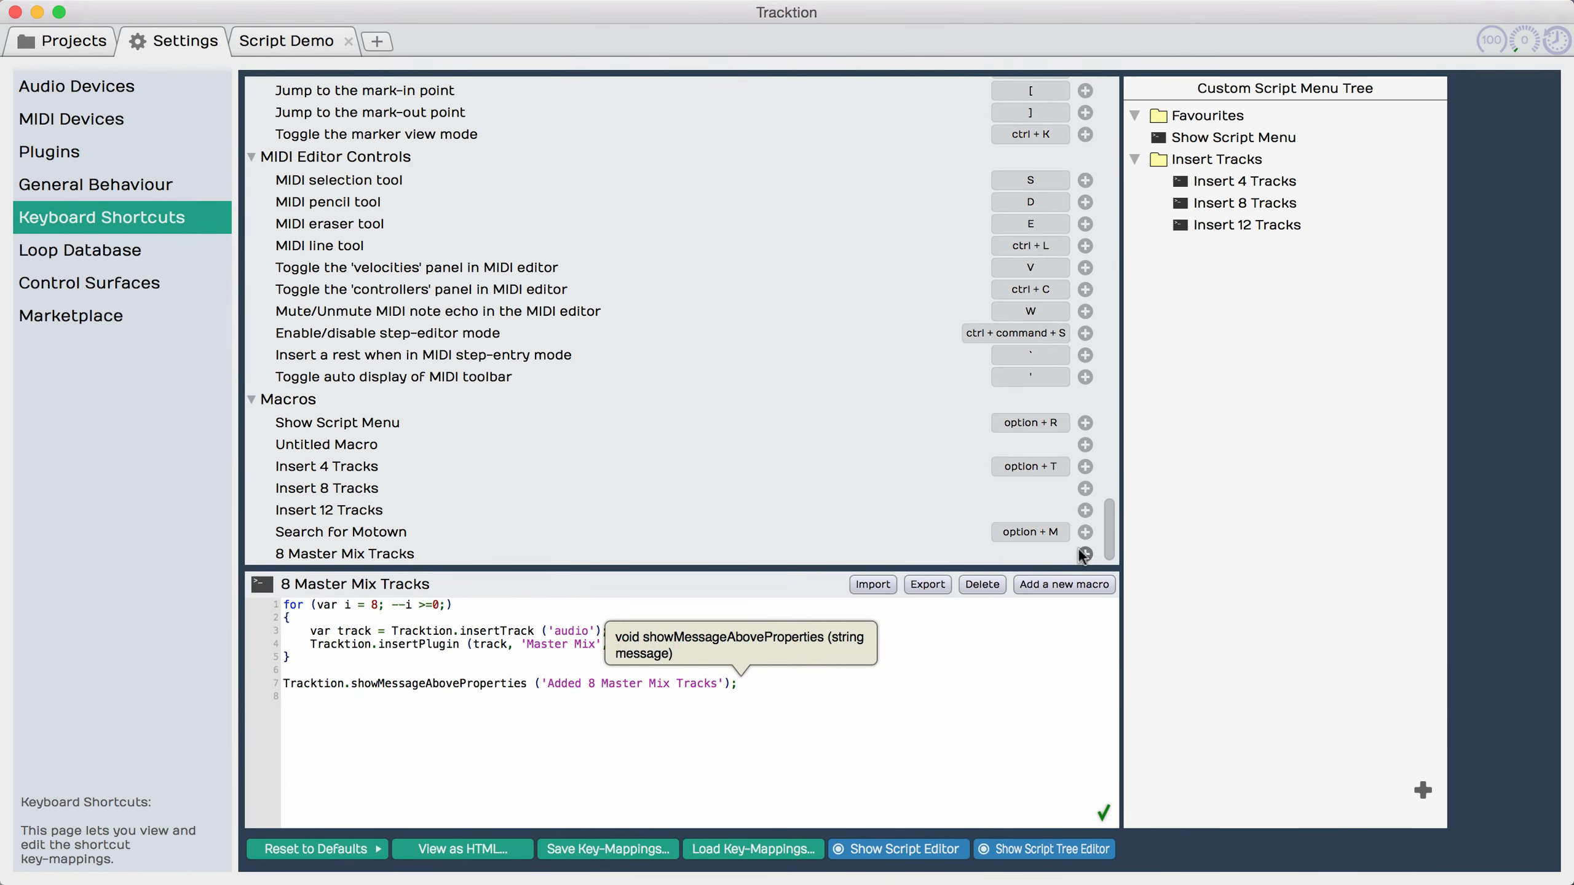
# Step: Reassign option + M to the 8 Master Mix Tracks macro and add the macro to the Insert Tracks folder of the custom script menu
pyautogui.click(1085, 554)
pyautogui.hotkey('alt', 'm')
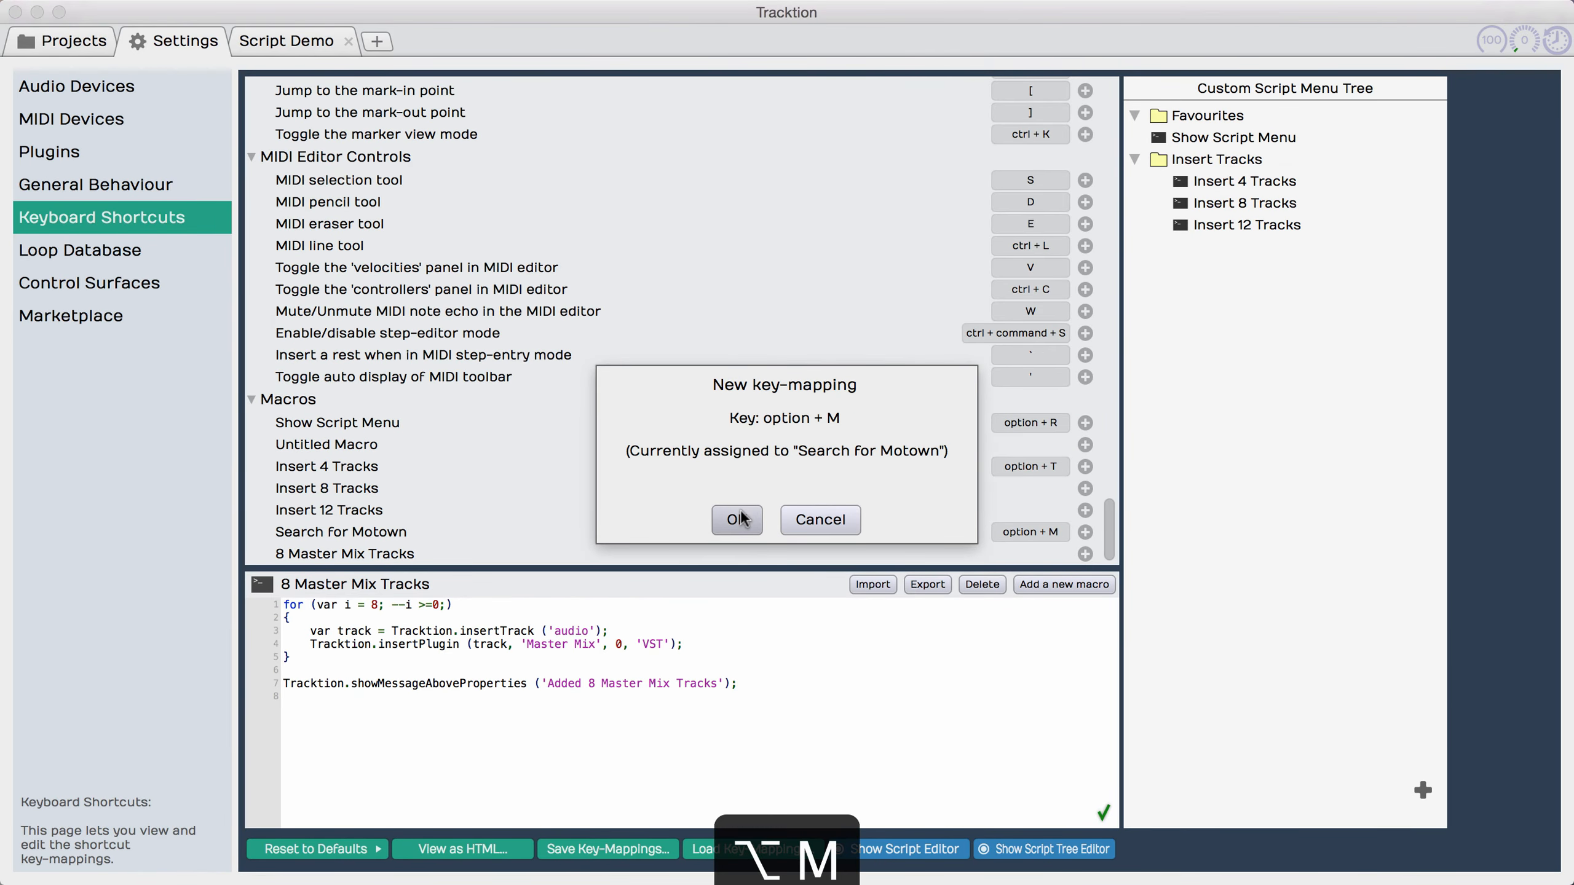
pyautogui.click(736, 519)
pyautogui.moveTo(330, 554); pyautogui.dragTo(1239, 230)
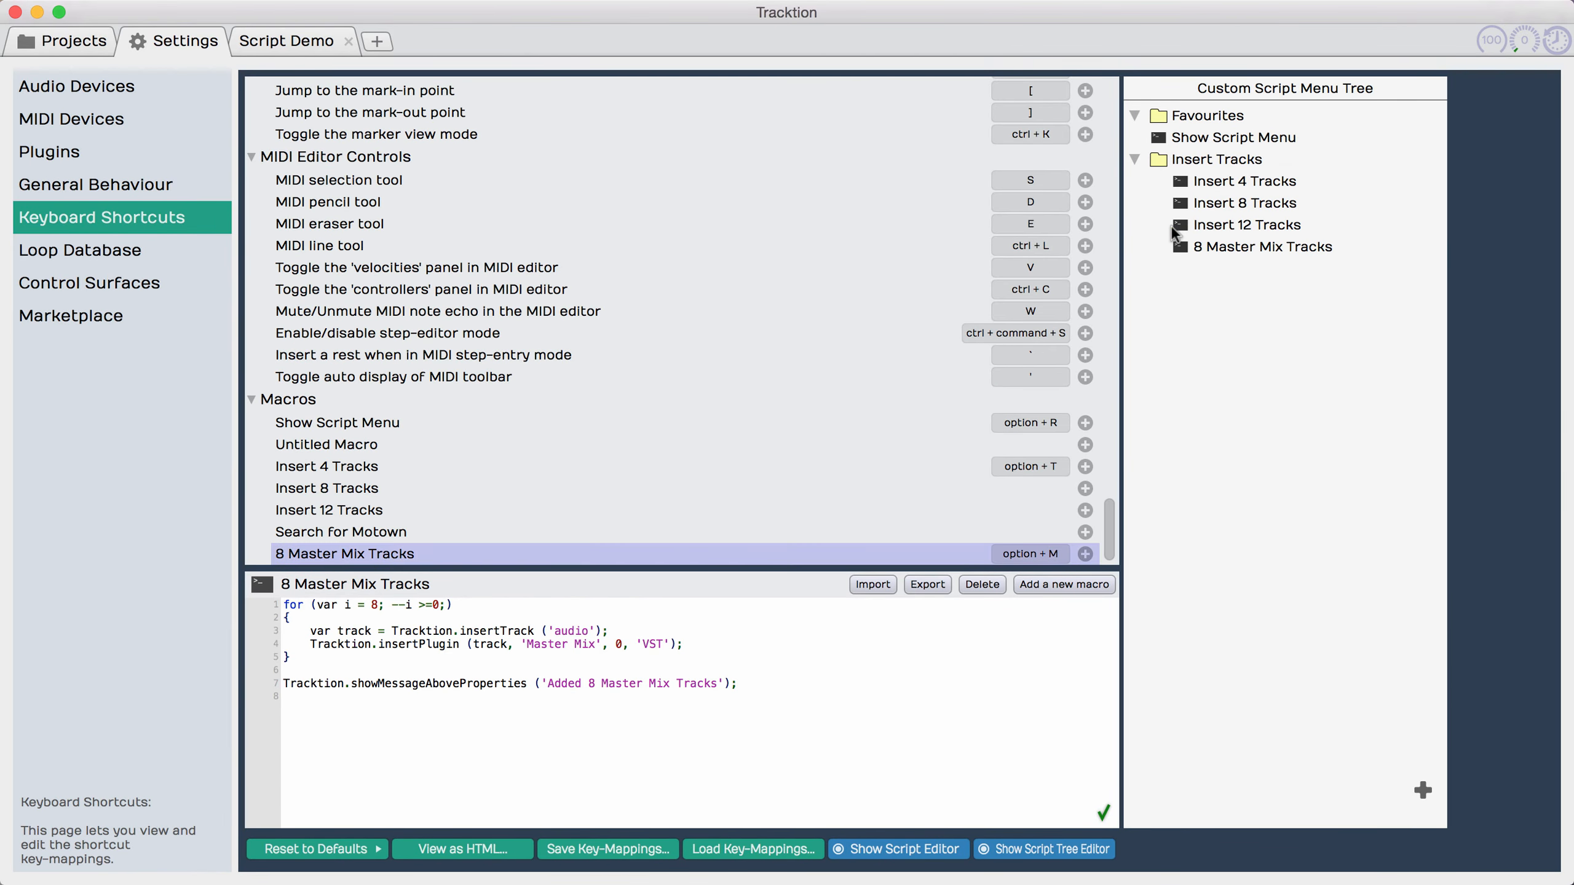
# Step: Select Track 5 in the Script Demo edit, run the 8 Master Mix Tracks macro and review the inserted tracks
pyautogui.click(287, 40)
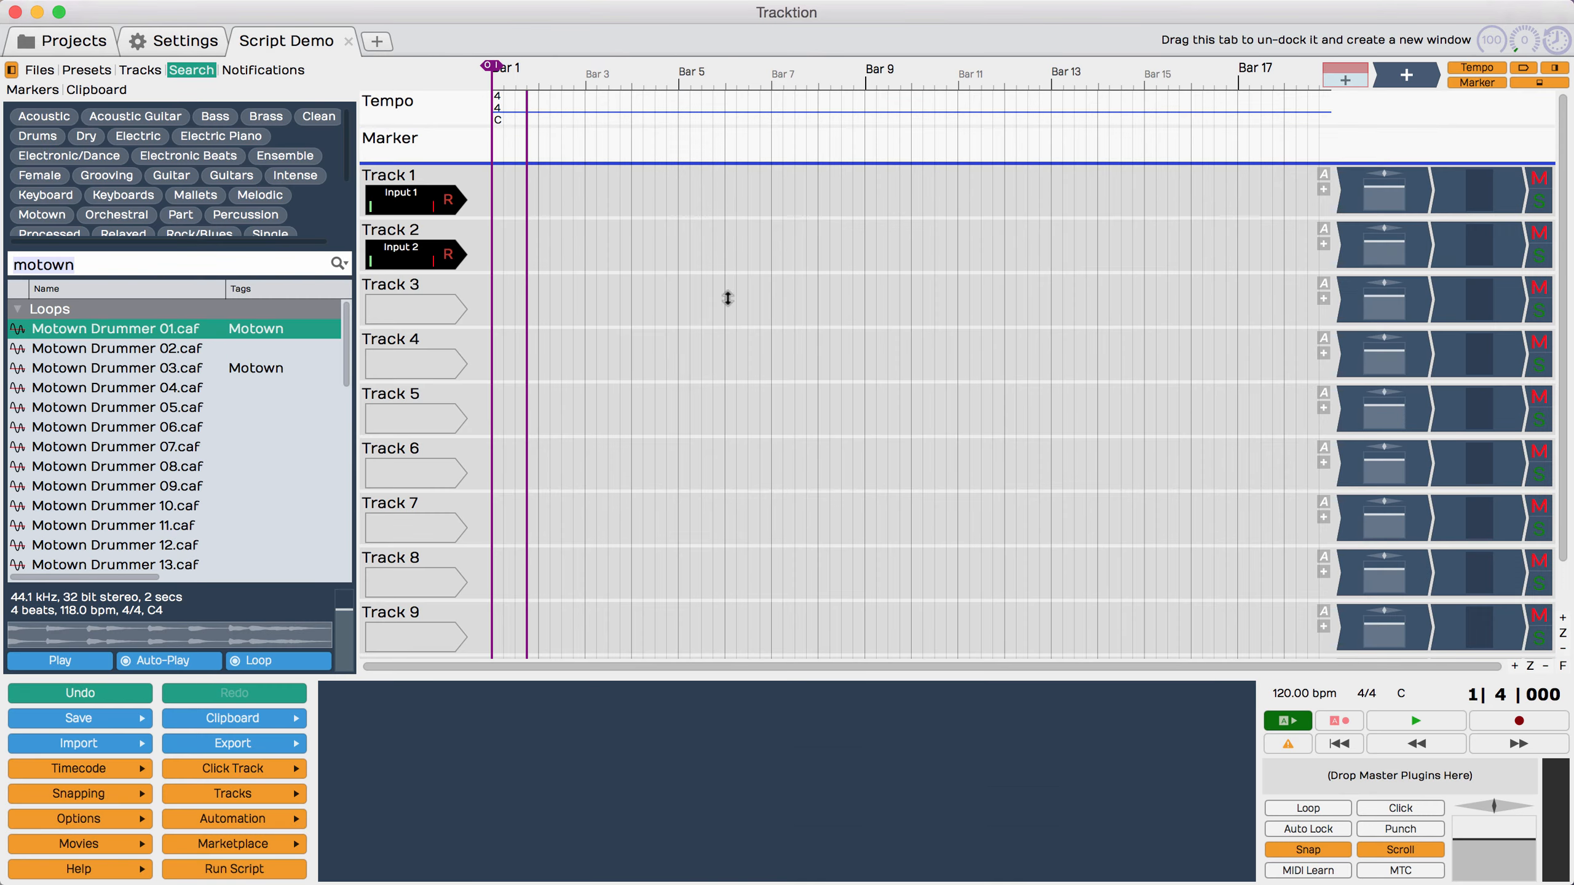
pyautogui.click(405, 393)
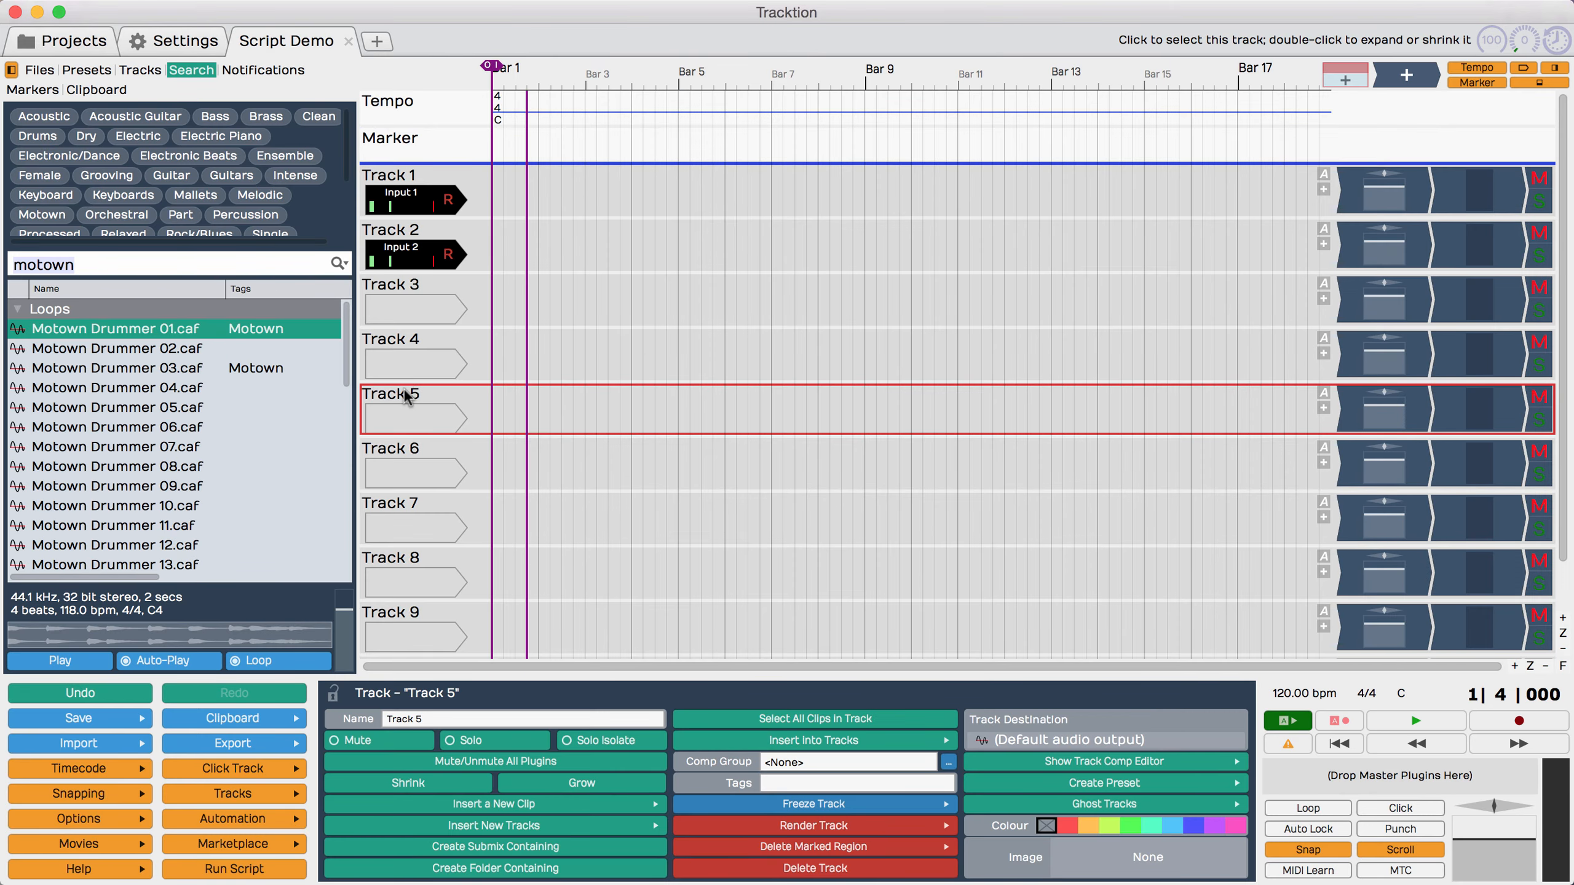
pyautogui.click(246, 871)
pyautogui.moveTo(281, 844)
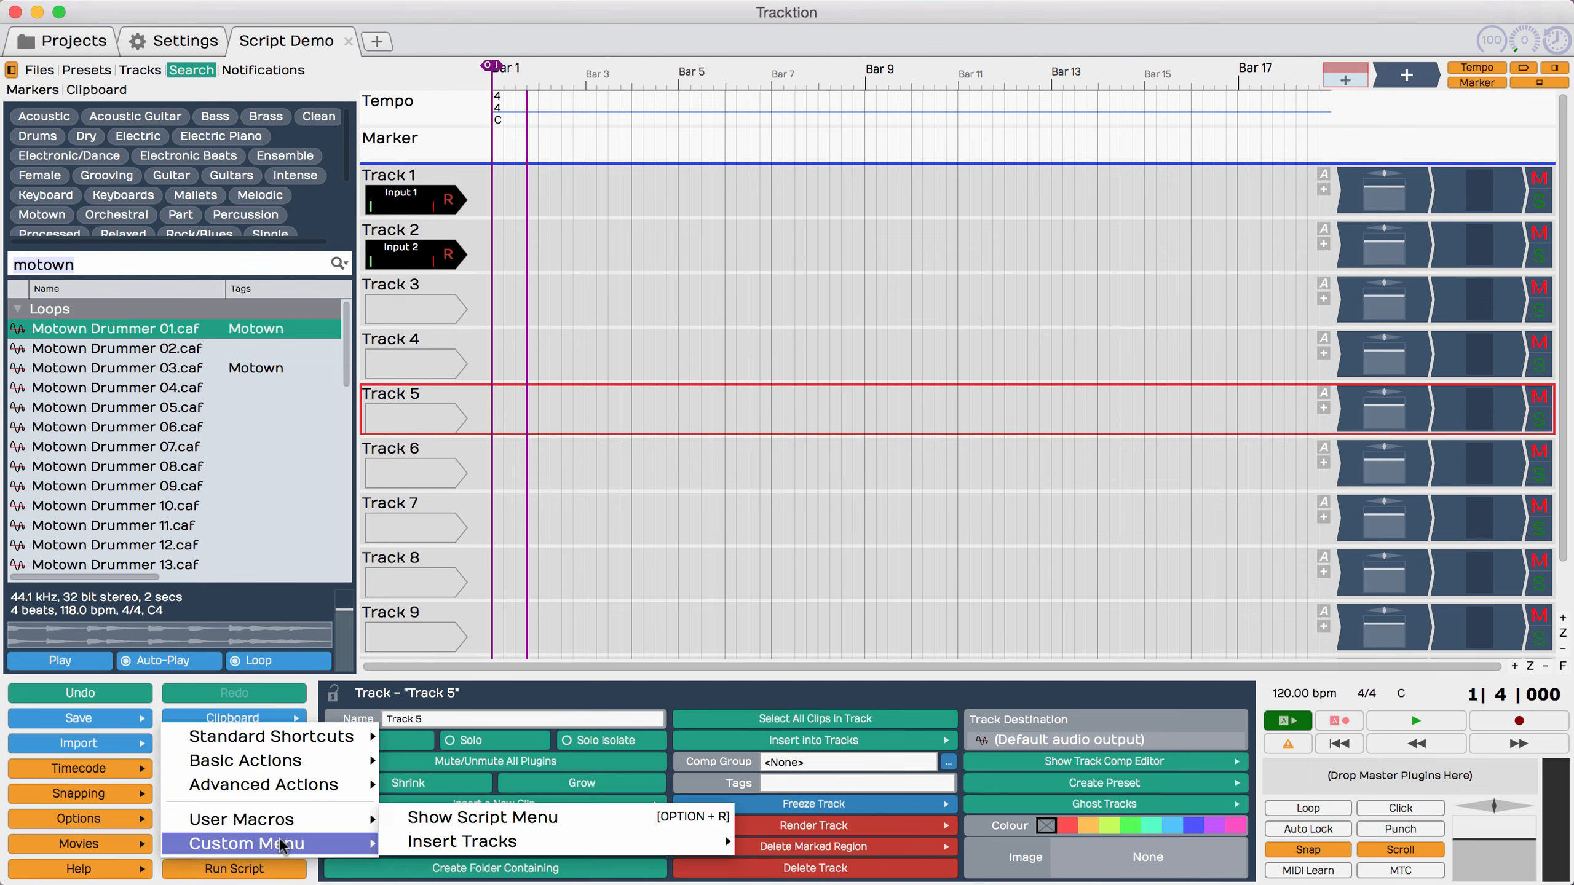
pyautogui.click(456, 814)
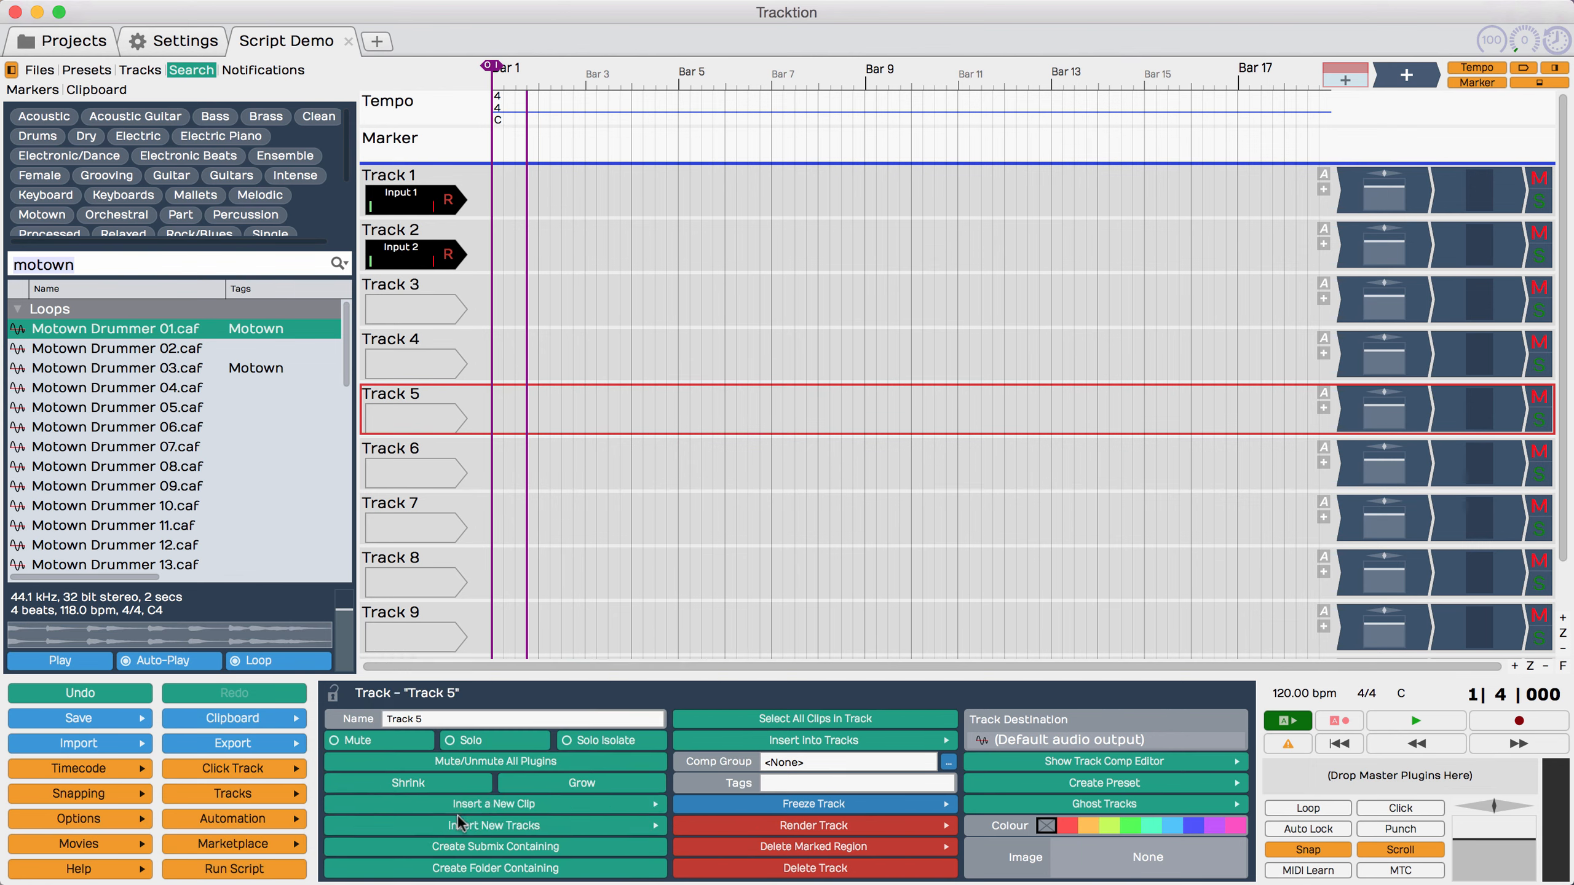
pyautogui.scroll(-3, 552, 448)
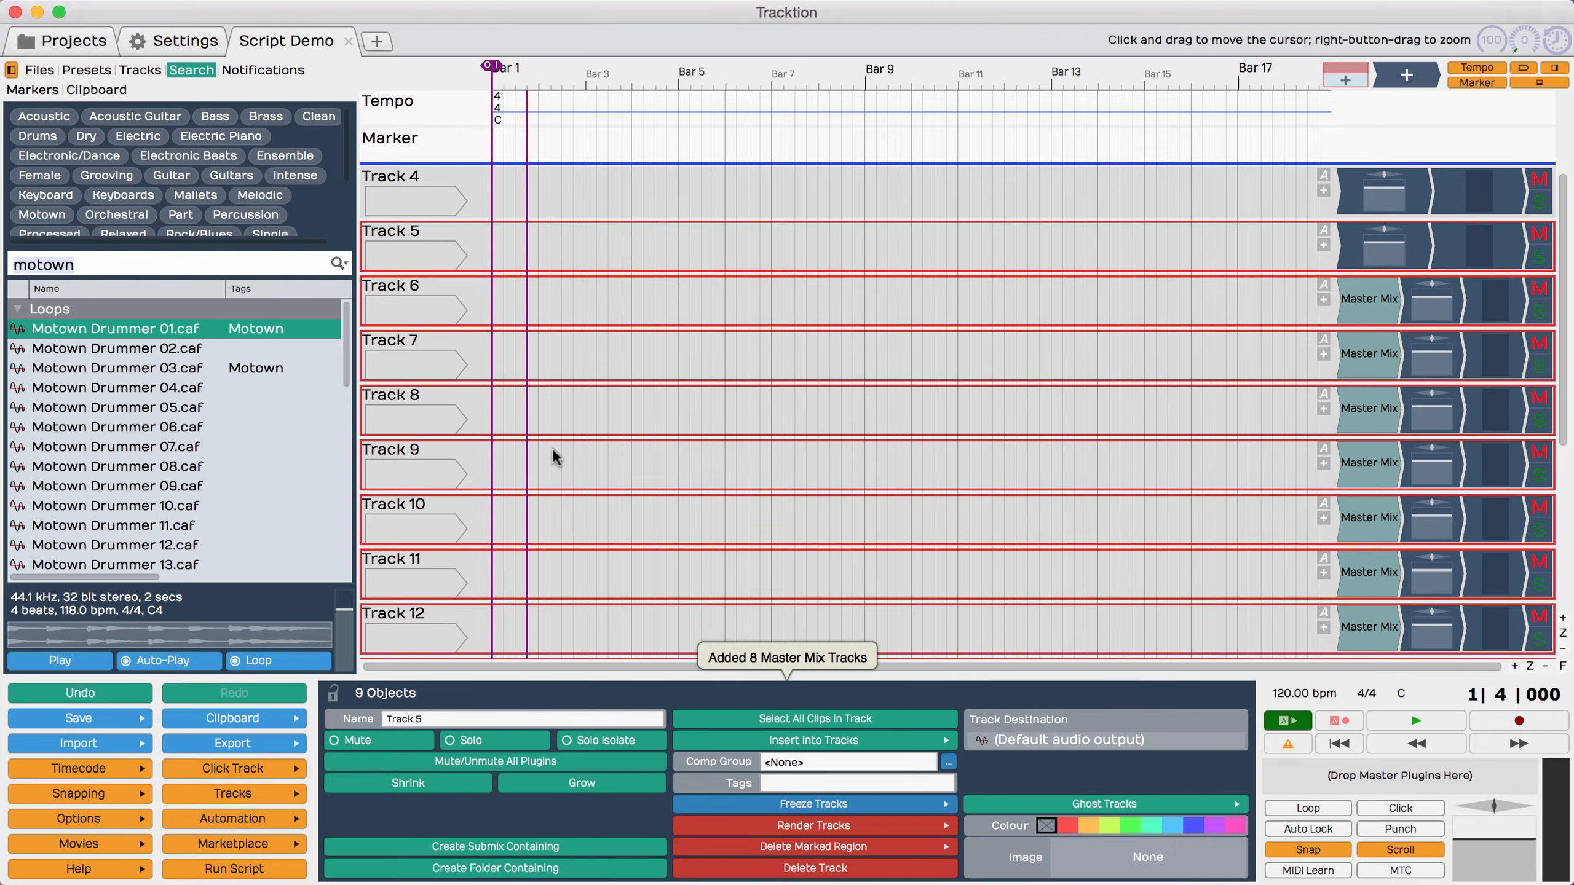
pyautogui.scroll(-2, 552, 448)
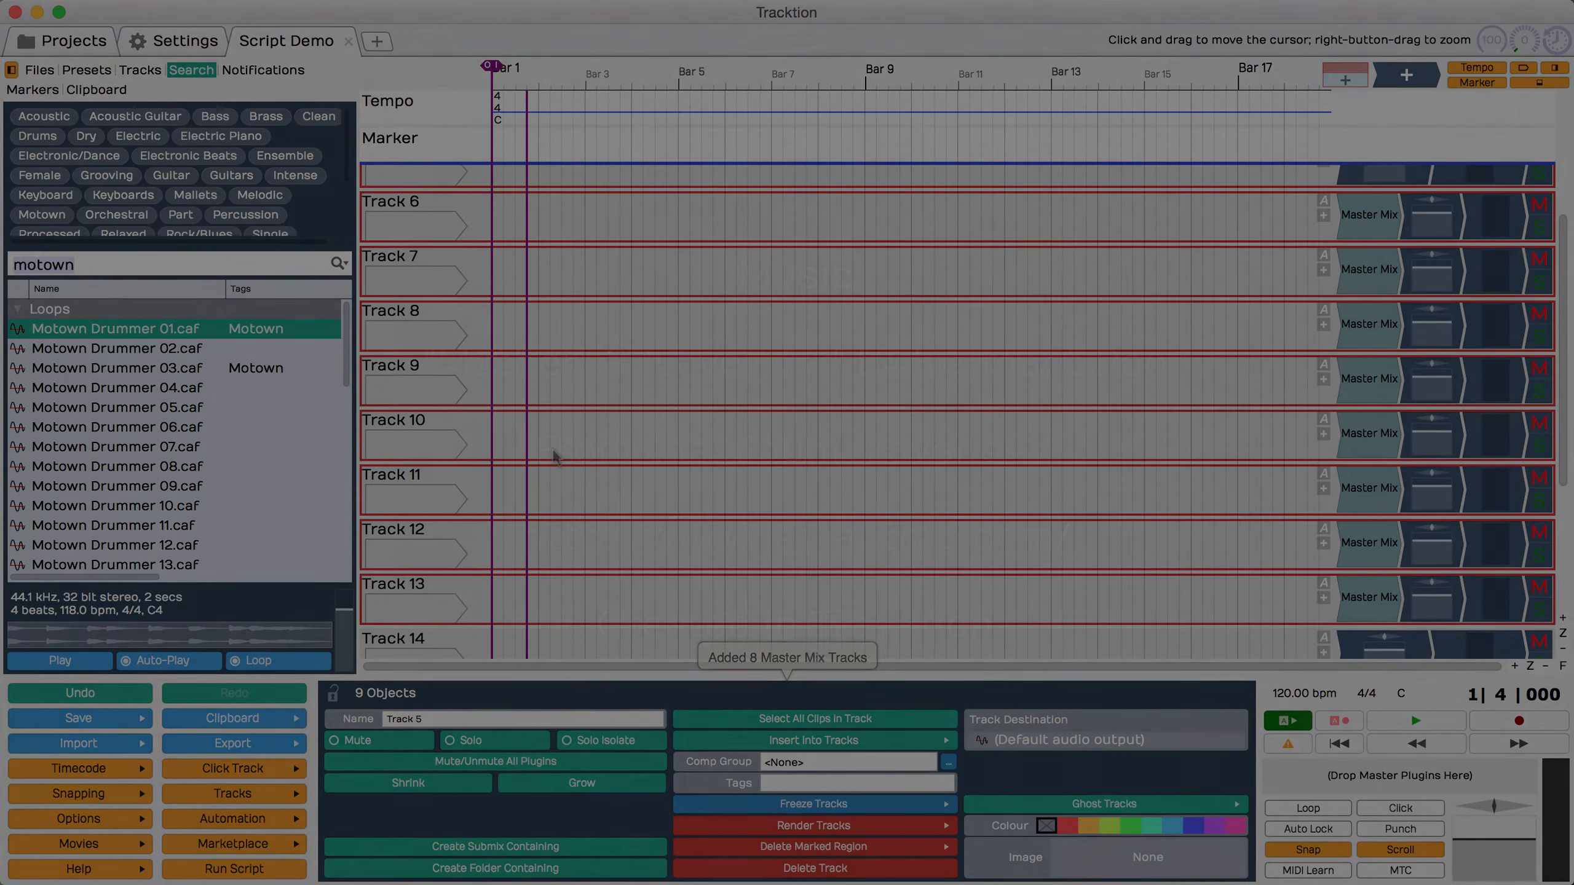